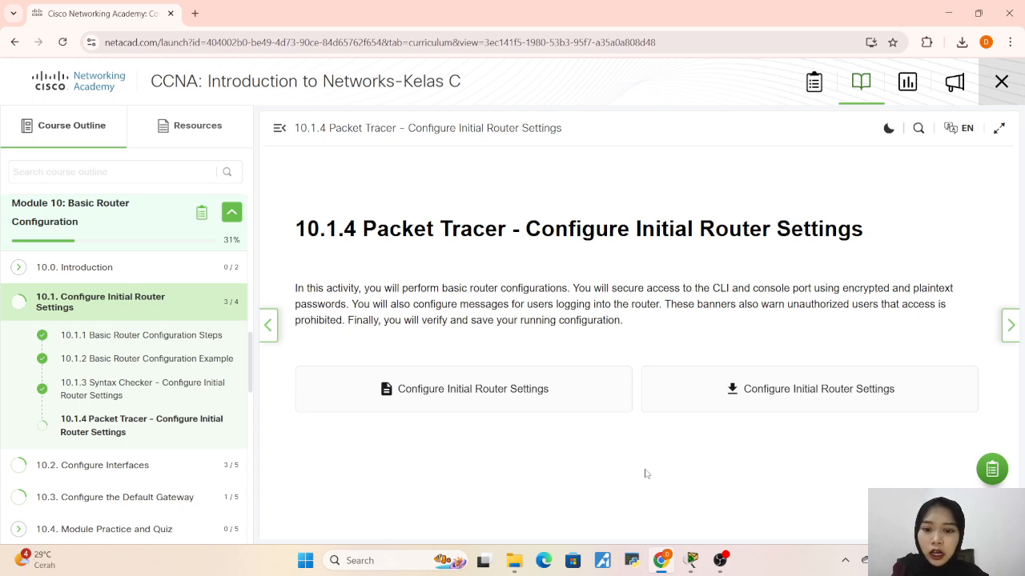
# Step: Replace the Guest user profile name with the student's full name and confirm it
pyautogui.moveTo(559, 280); pyautogui.dragTo(405, 104)
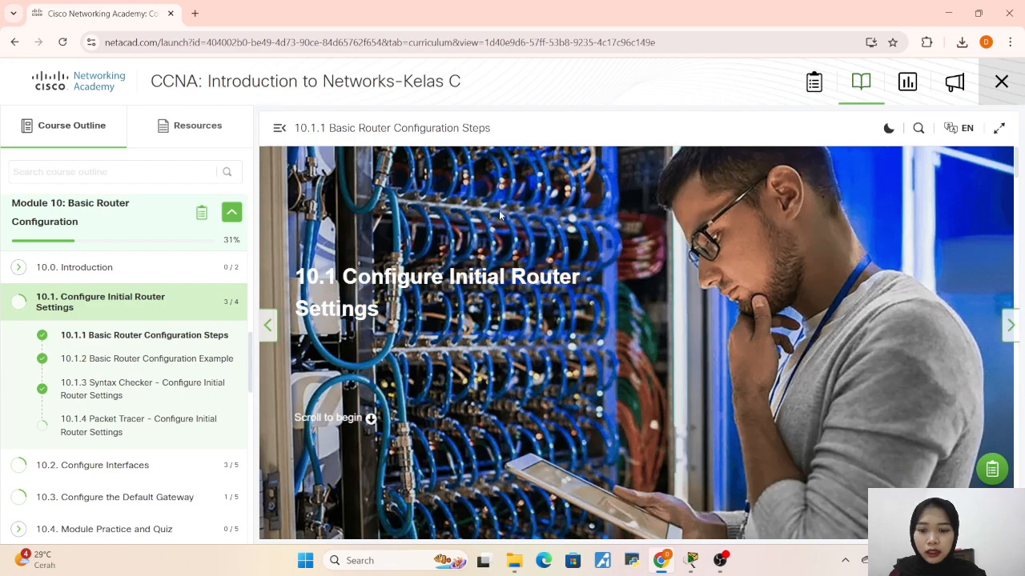
pyautogui.scroll(-10, 493, 394)
pyautogui.scroll(-5, 498, 320)
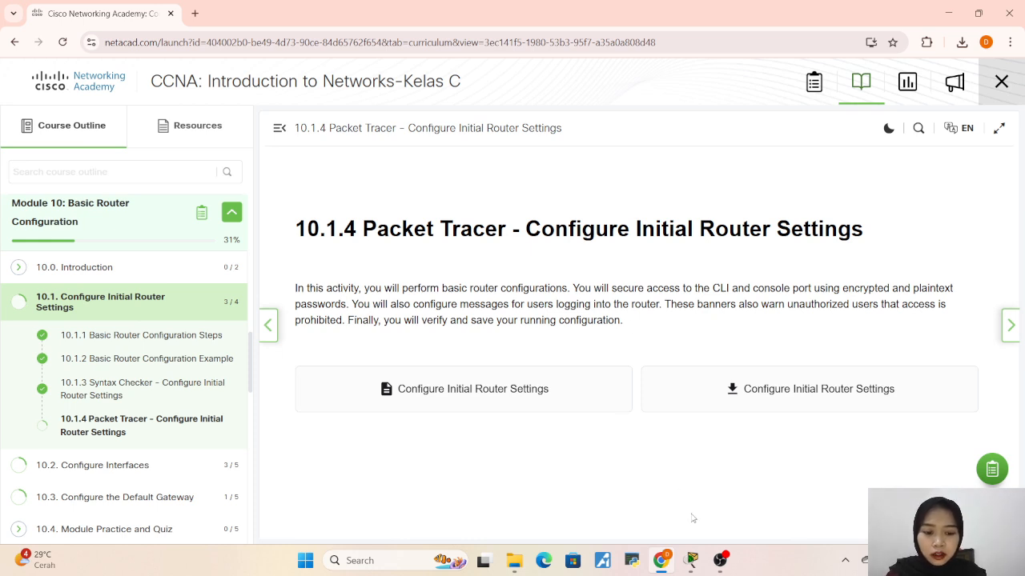
pyautogui.moveTo(691, 560)
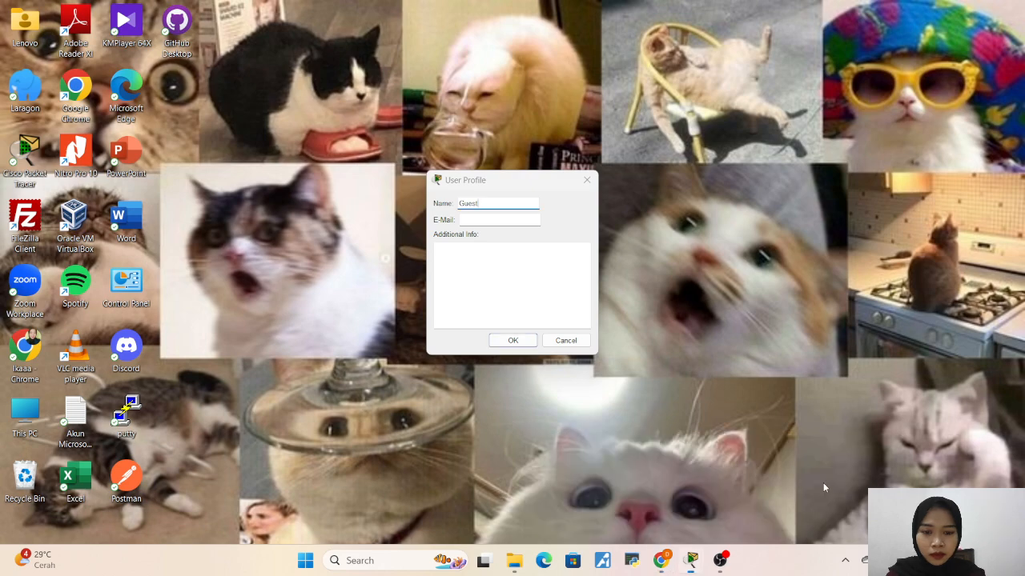
pyautogui.click(823, 483)
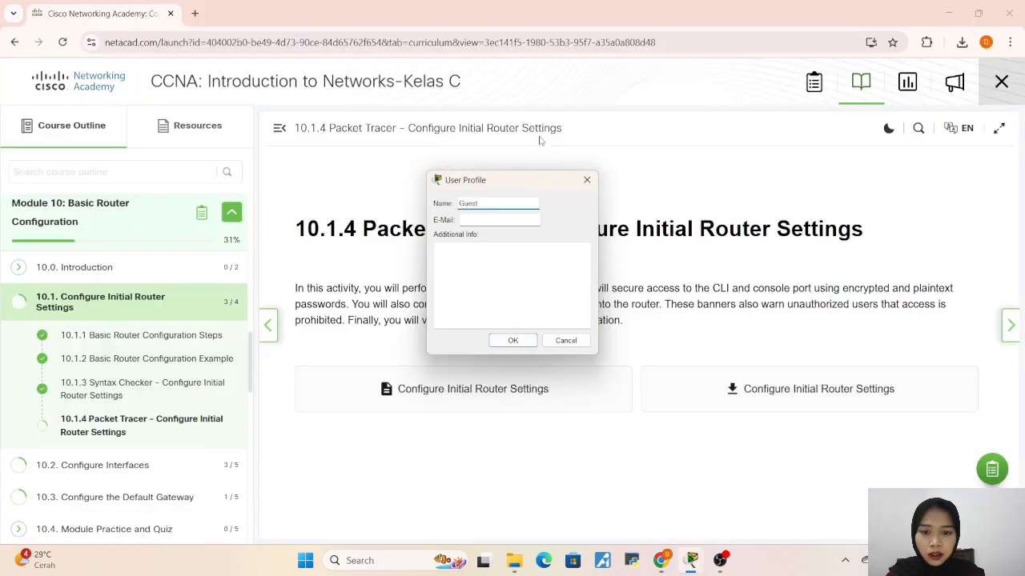
pyautogui.click(466, 202)
pyautogui.doubleClick(466, 202)
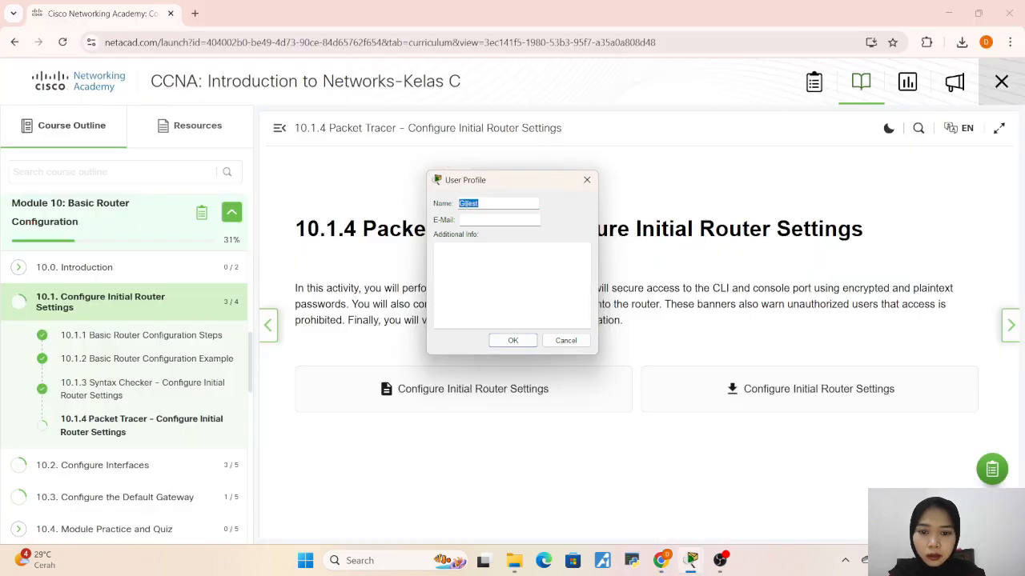
pyautogui.write('Dwi M')
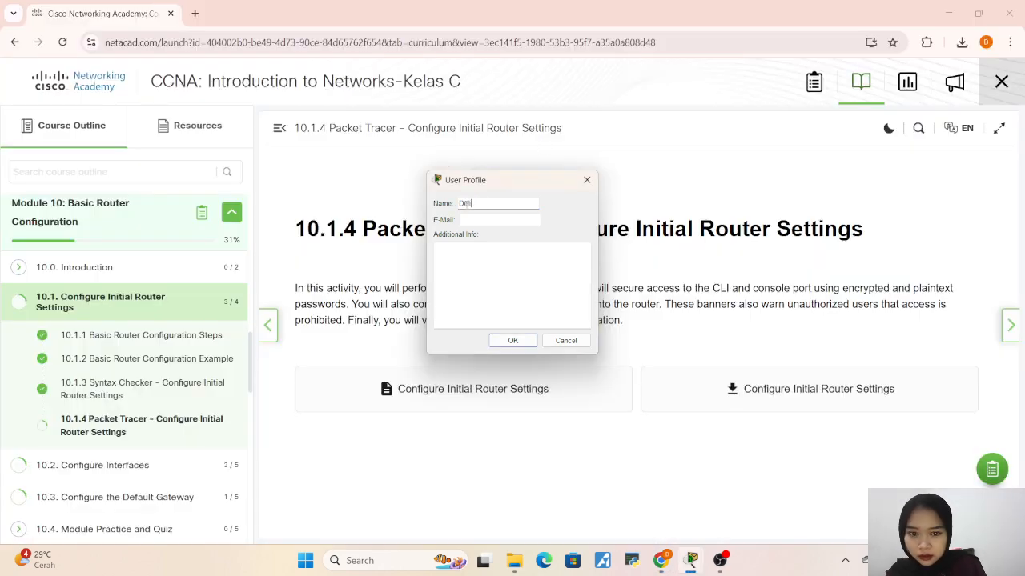
pyautogui.write('egia Putri')
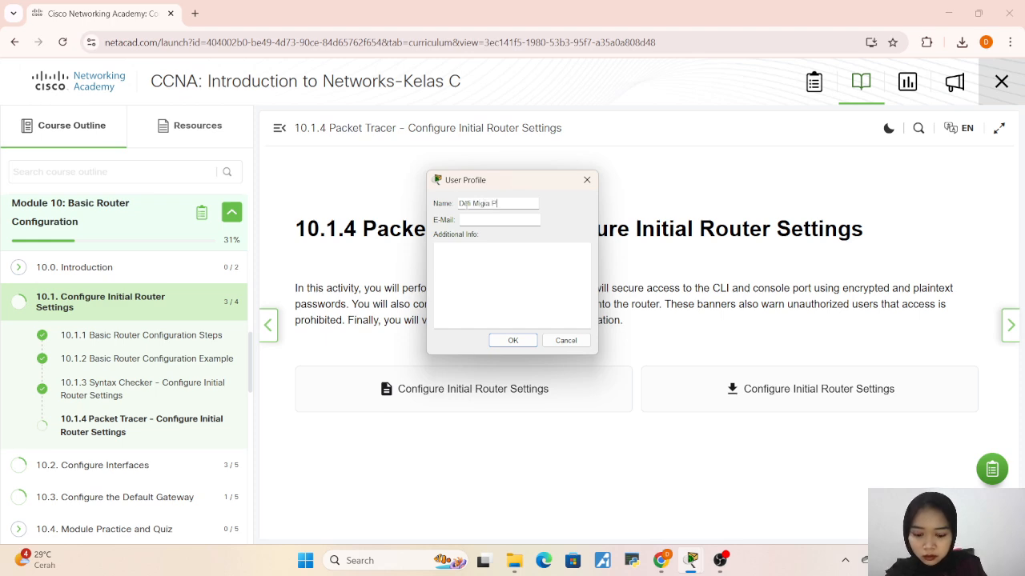
pyautogui.click(515, 340)
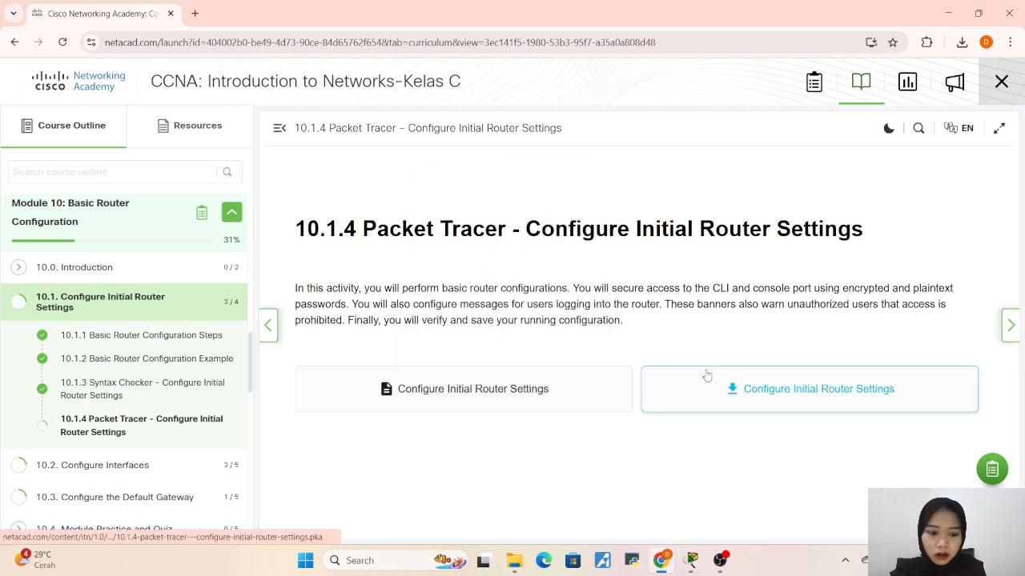
# Step: Bring up the PT Activity instructions window and dock it into the main window
pyautogui.moveTo(658, 564)
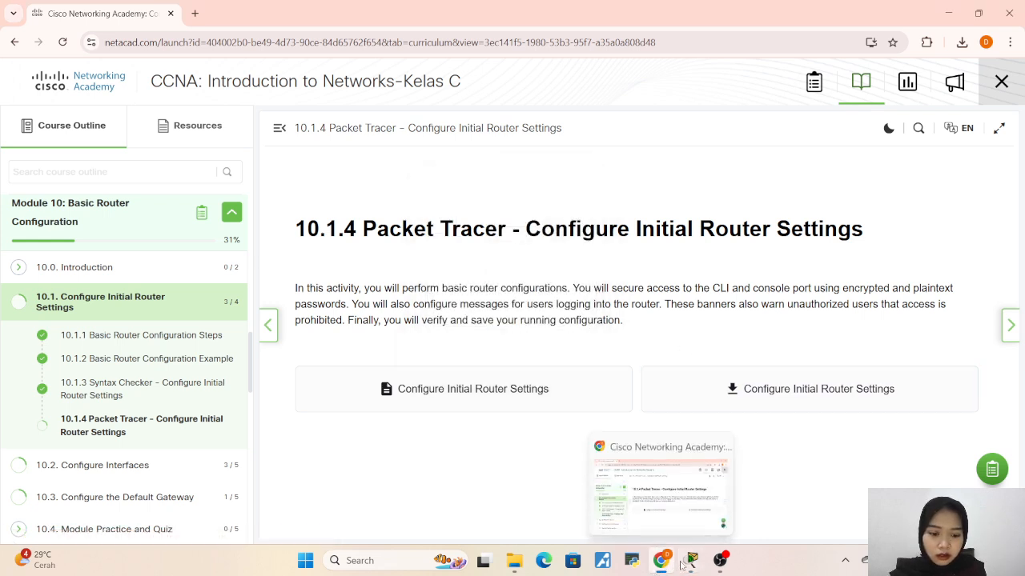
pyautogui.click(726, 493)
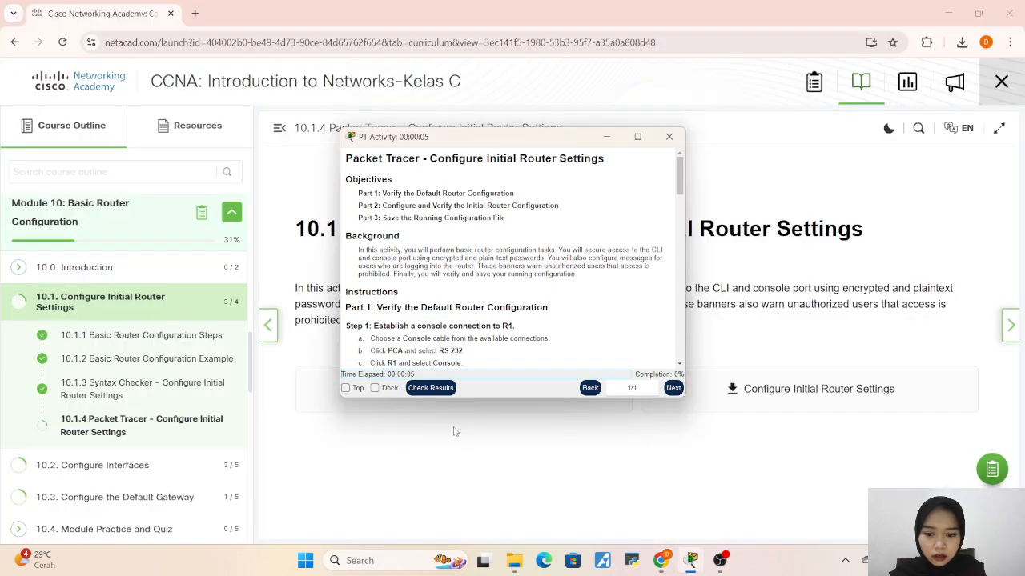
pyautogui.click(388, 389)
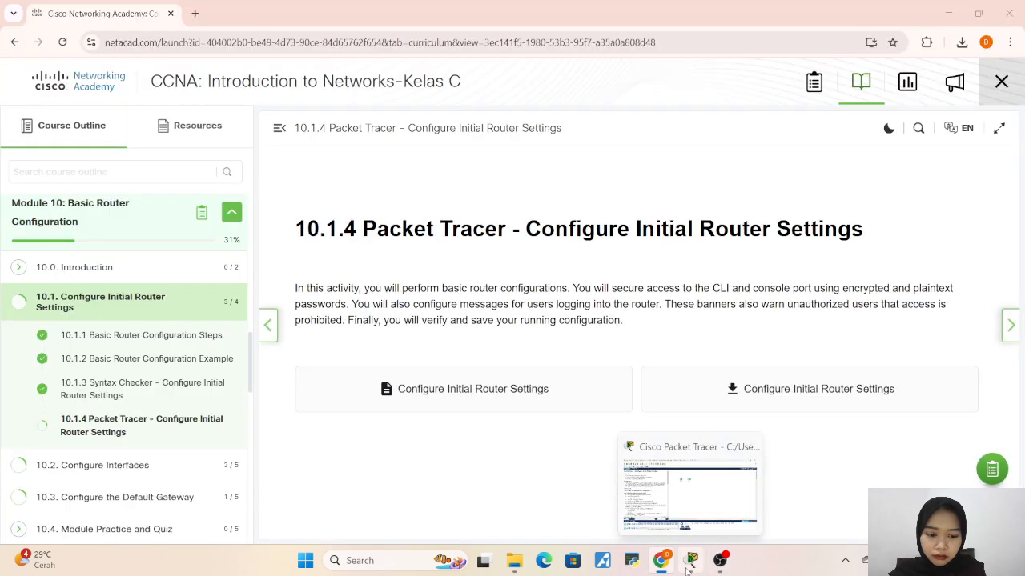
# Step: Widen the docked instructions panel beside the PCA and R1 workspace and read through it
pyautogui.click(689, 565)
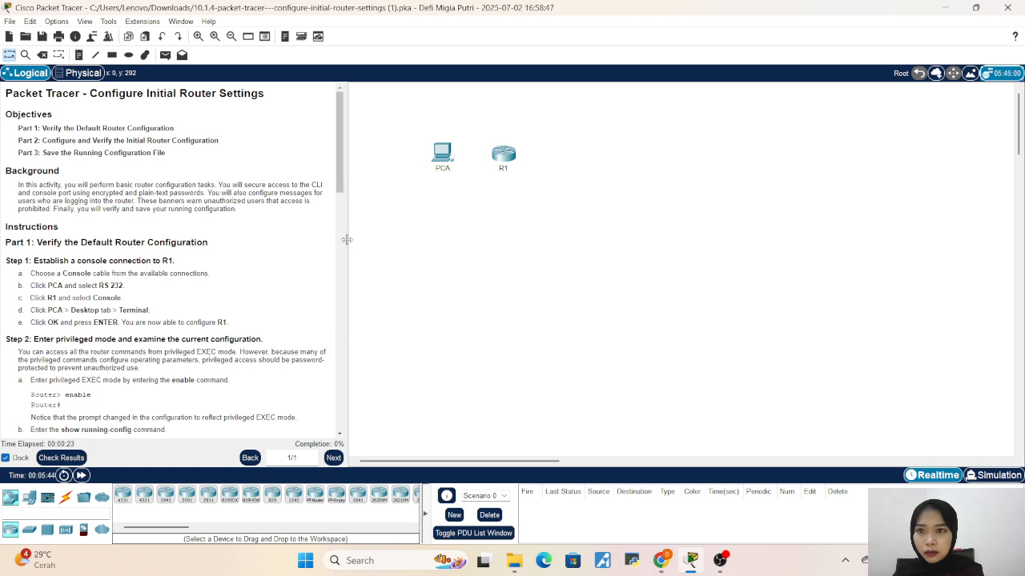
pyautogui.moveTo(346, 239); pyautogui.dragTo(495, 261)
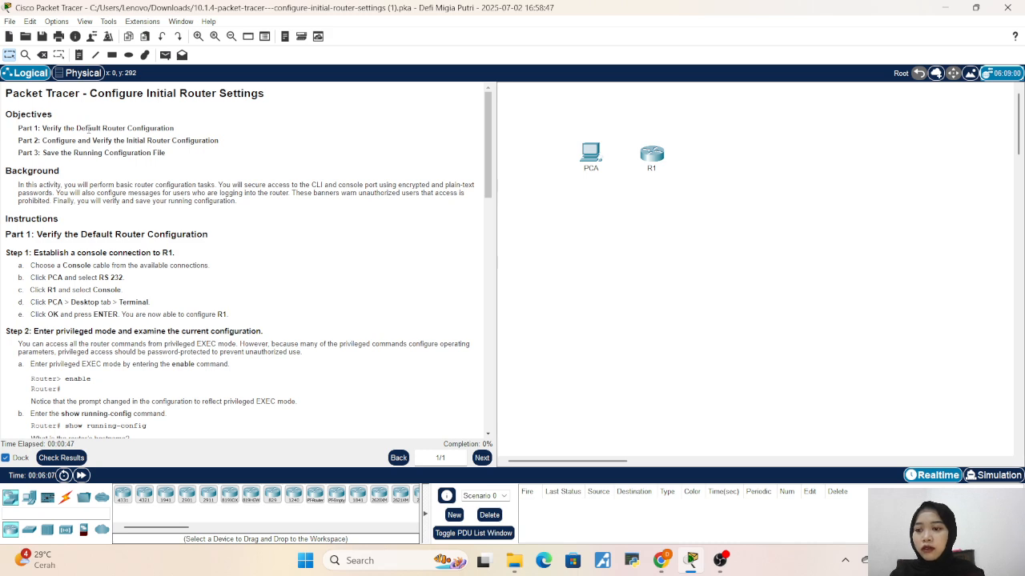
pyautogui.scroll(-2, 88, 128)
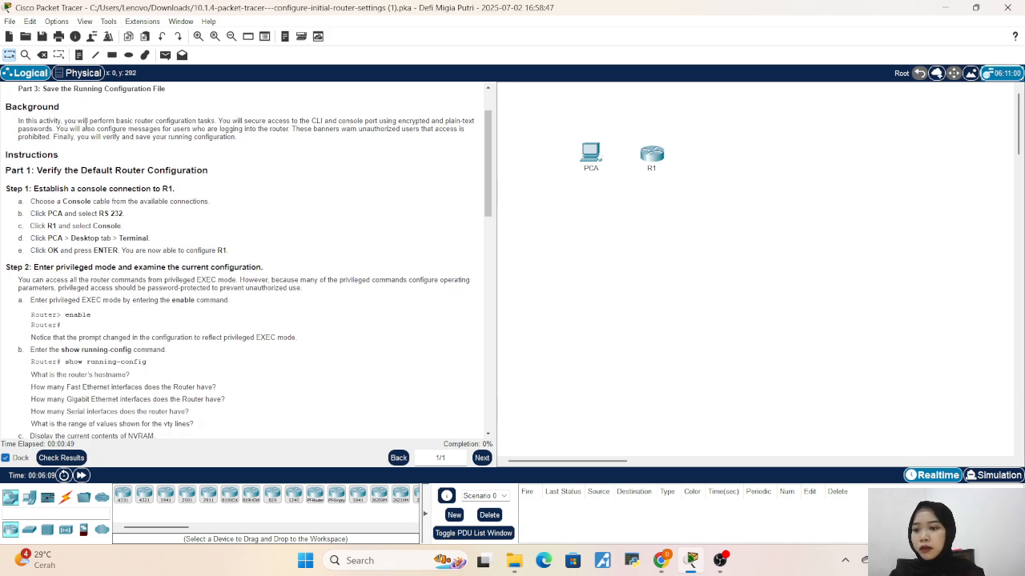
pyautogui.scroll(1, 86, 127)
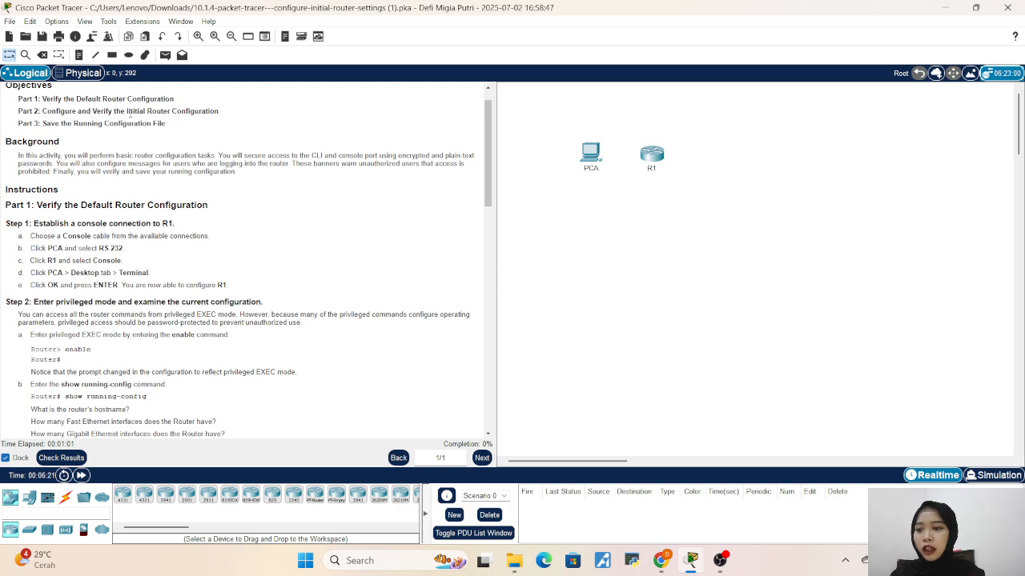
pyautogui.scroll(-2, 129, 111)
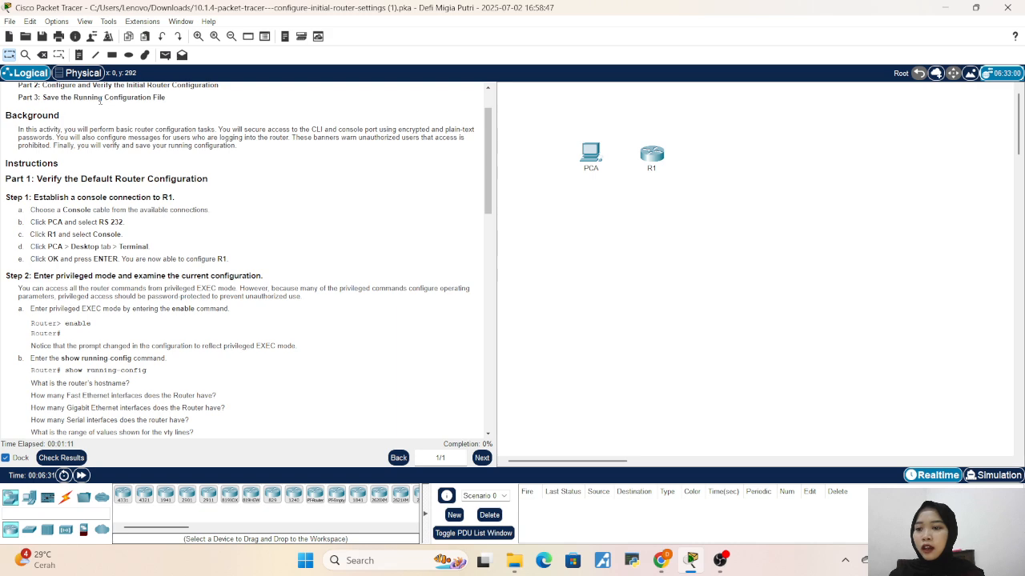
pyautogui.scroll(-1, 100, 100)
pyautogui.scroll(3, 72, 128)
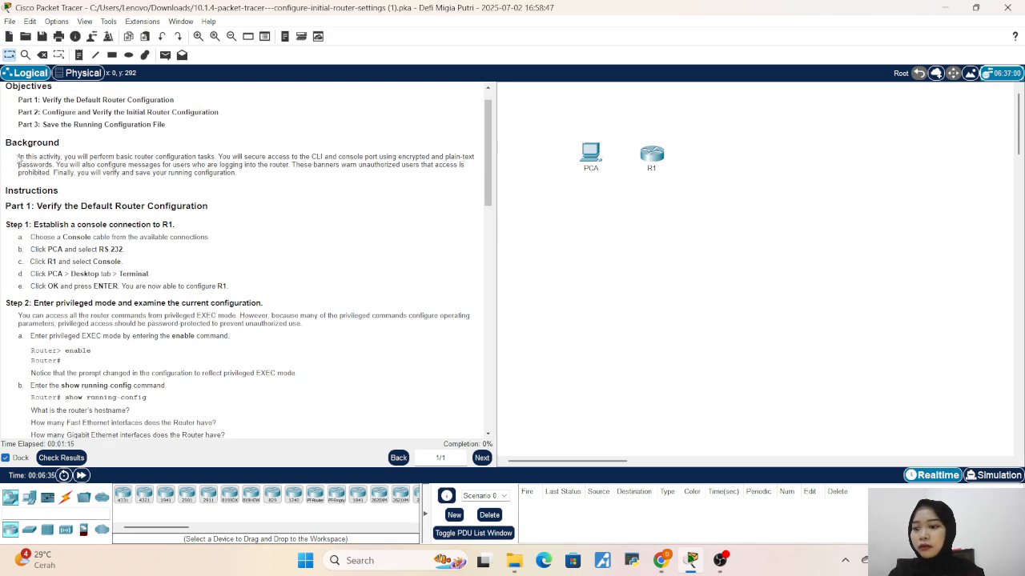
# Step: Highlight the Background paragraph, clear it, then list the Connections cable types
pyautogui.moveTo(17, 157); pyautogui.dragTo(247, 177)
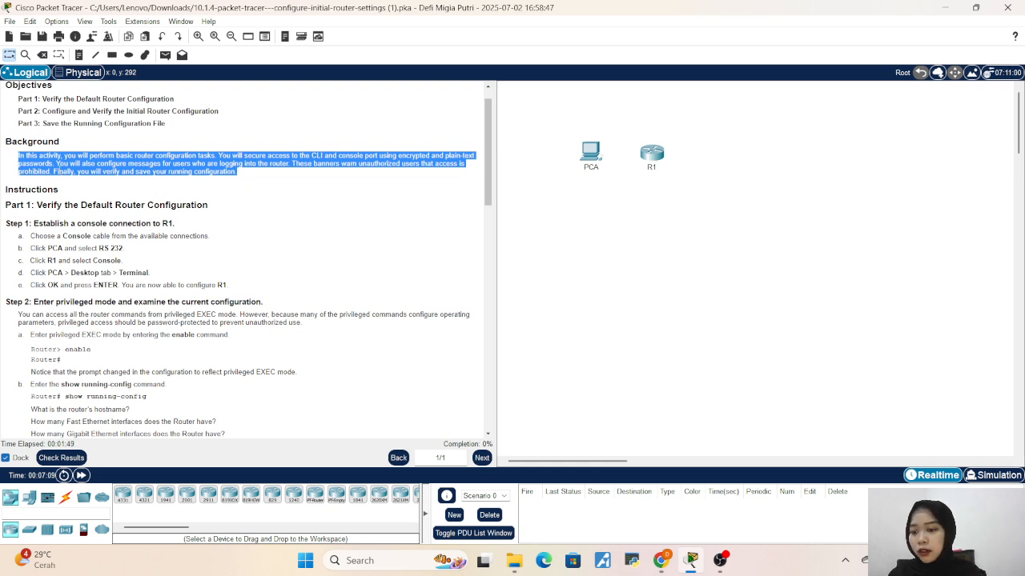
pyautogui.click(6, 200)
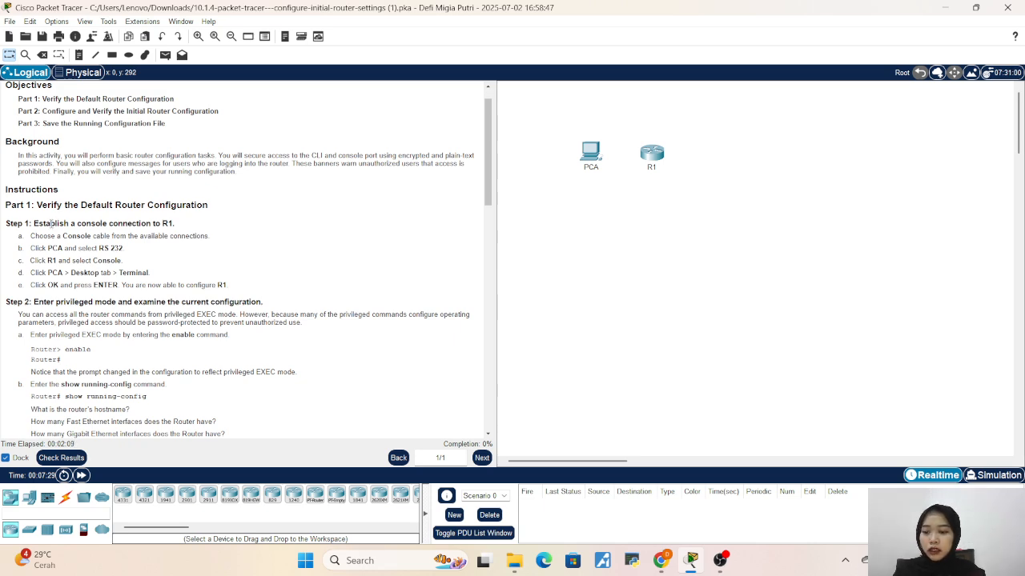
pyautogui.click(65, 498)
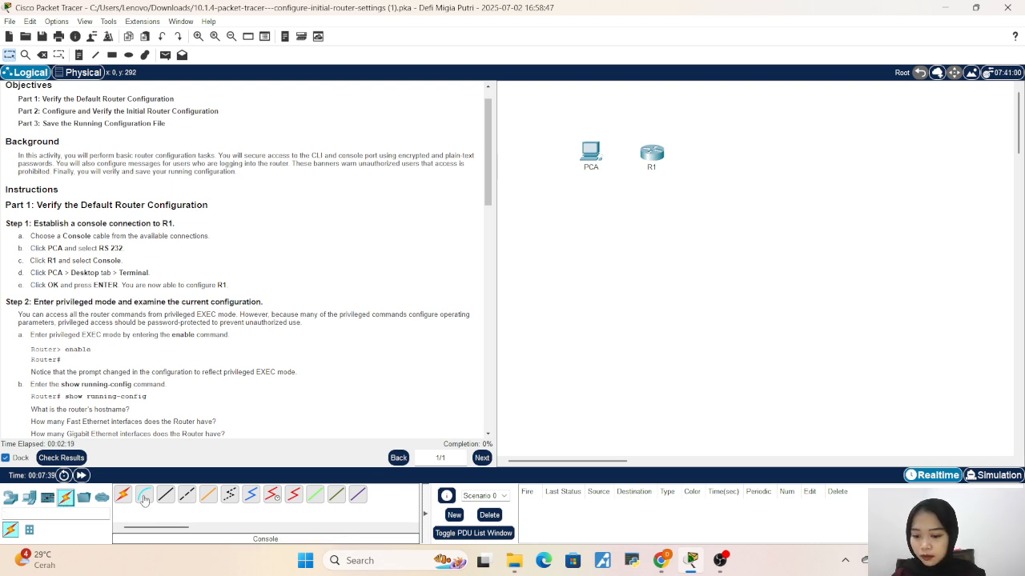
# Step: Cable PCA's RS 232 port to R1's Console port with a console cable, dismissing the lock message
pyautogui.click(144, 497)
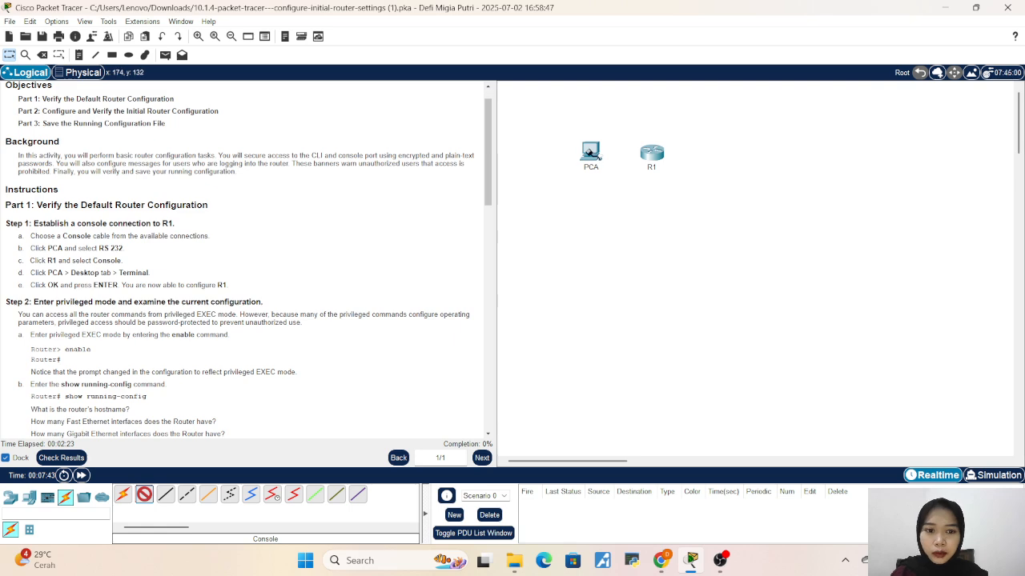
pyautogui.click(590, 152)
pyautogui.click(618, 161)
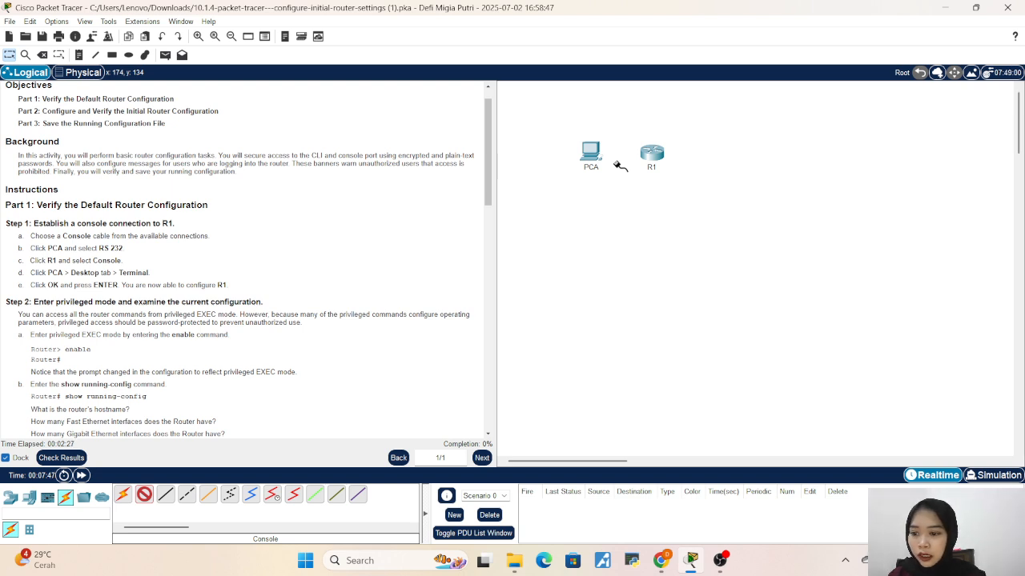
pyautogui.click(651, 153)
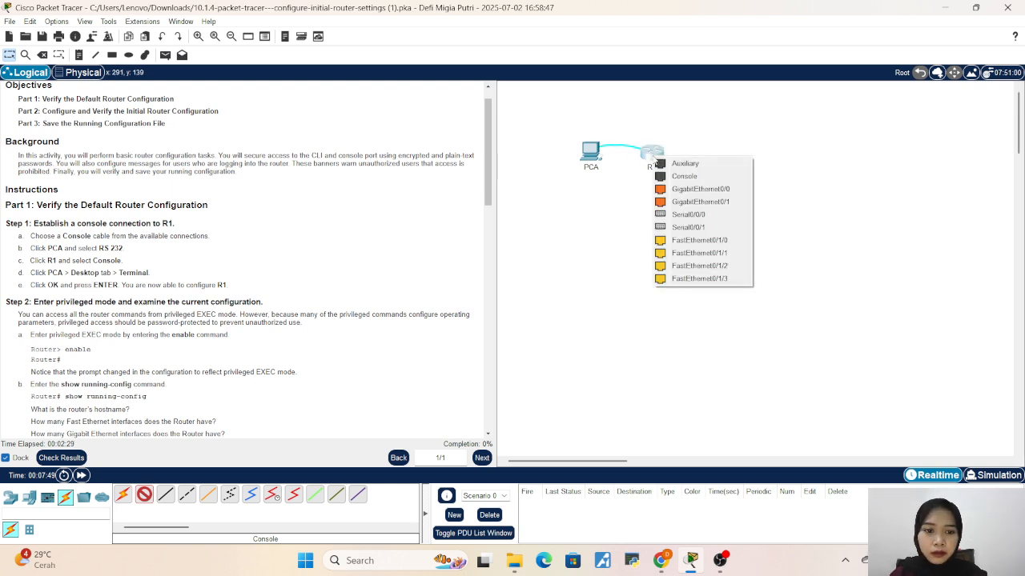
pyautogui.click(676, 176)
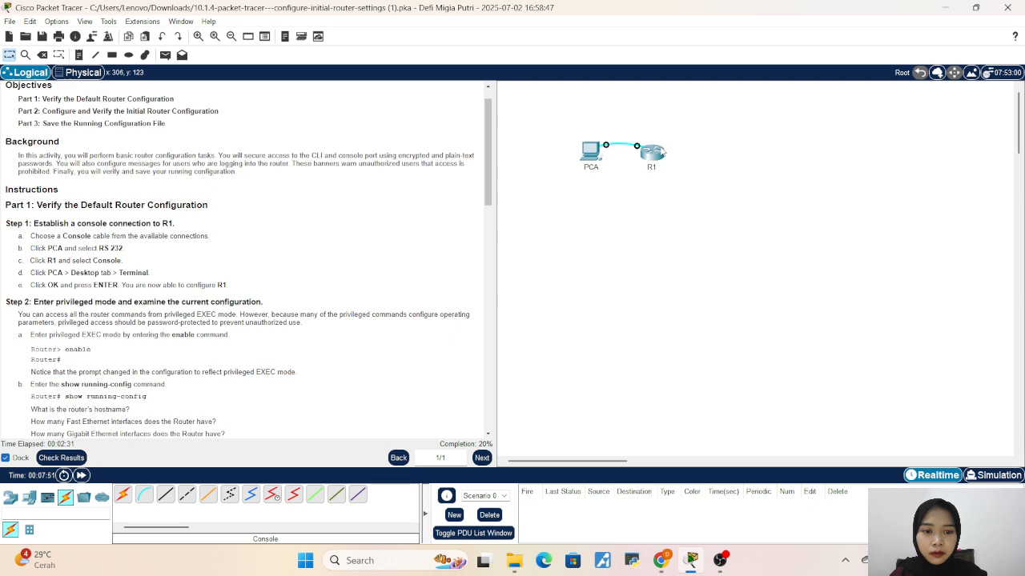
pyautogui.moveTo(662, 152); pyautogui.dragTo(672, 150)
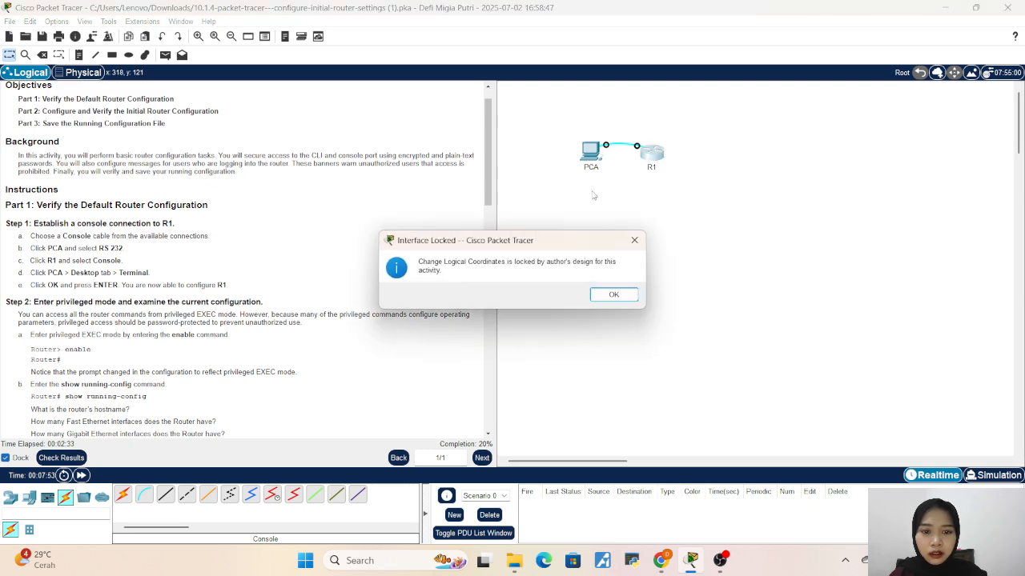
pyautogui.click(638, 241)
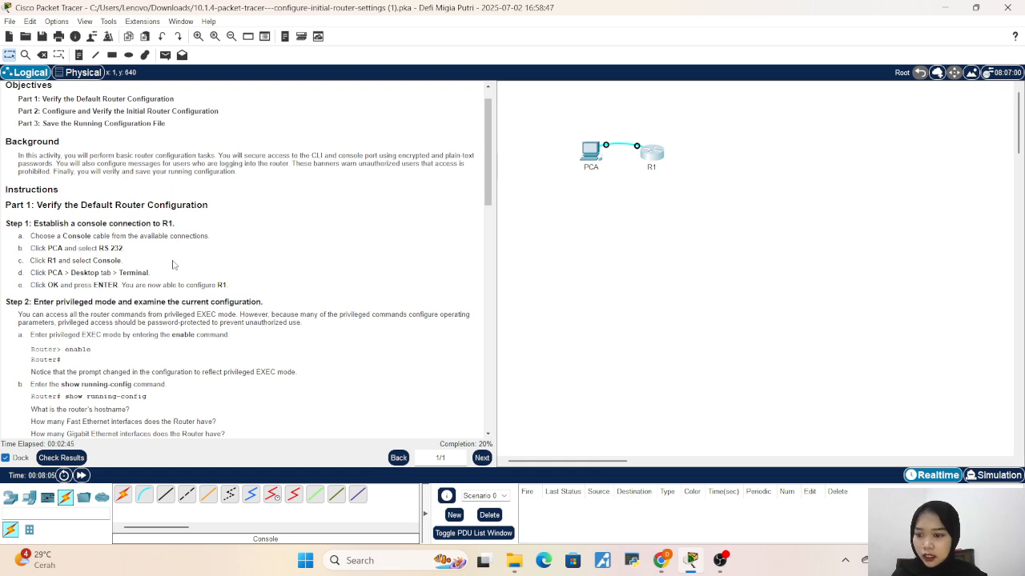
pyautogui.click(595, 152)
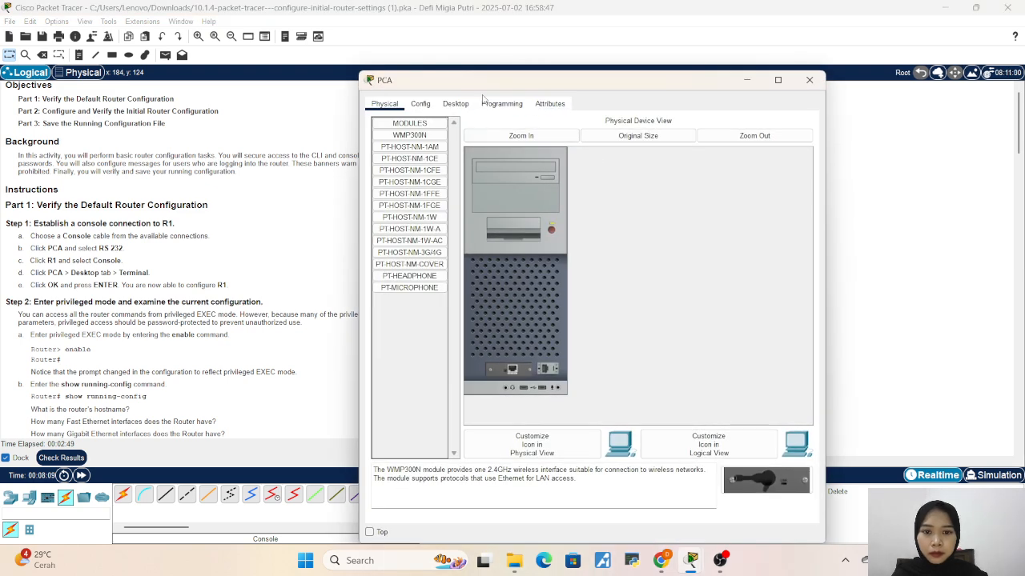
pyautogui.click(456, 104)
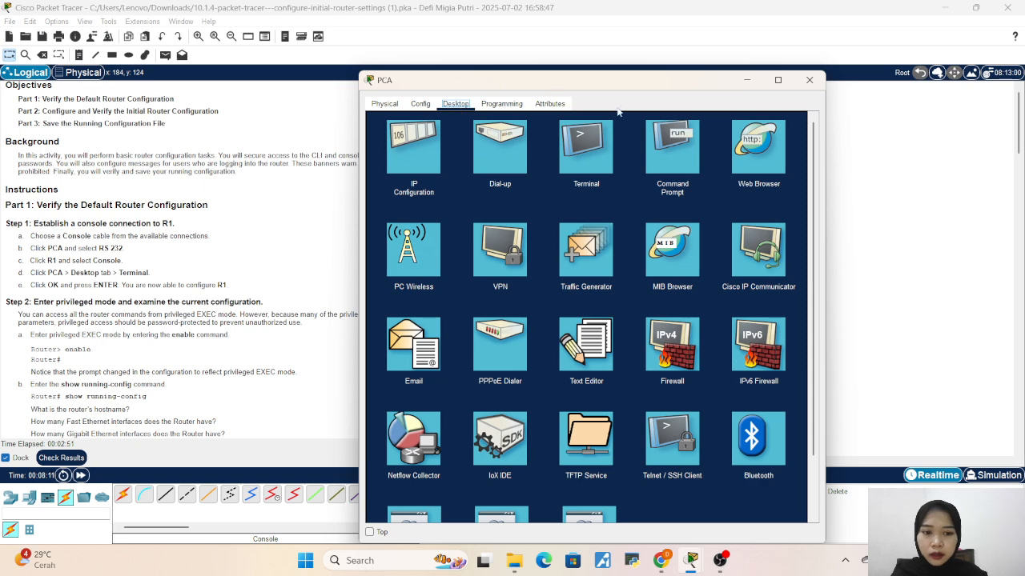
pyautogui.click(592, 156)
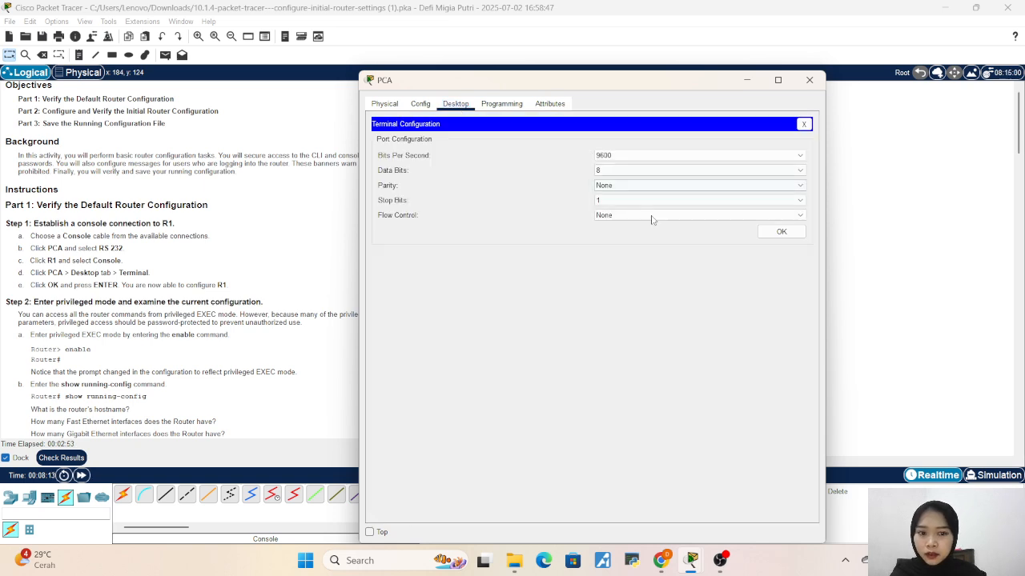
pyautogui.click(781, 232)
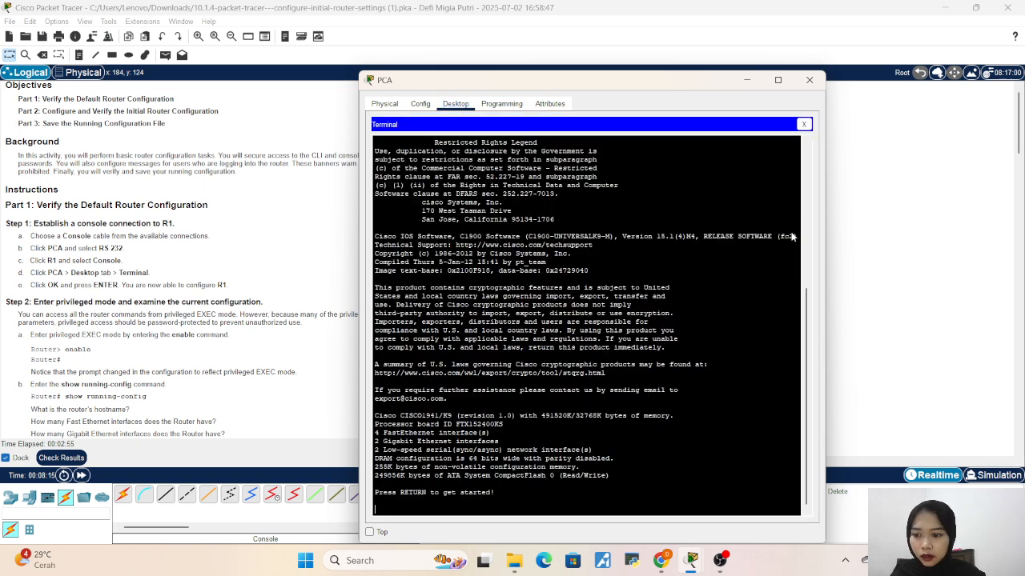
pyautogui.press('Return')
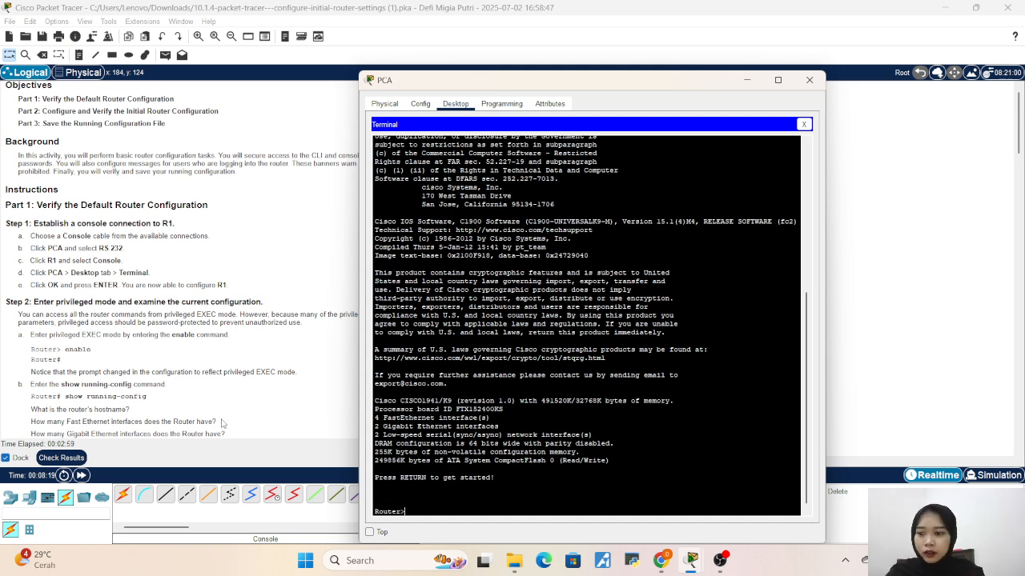
pyautogui.scroll(-1, 186, 421)
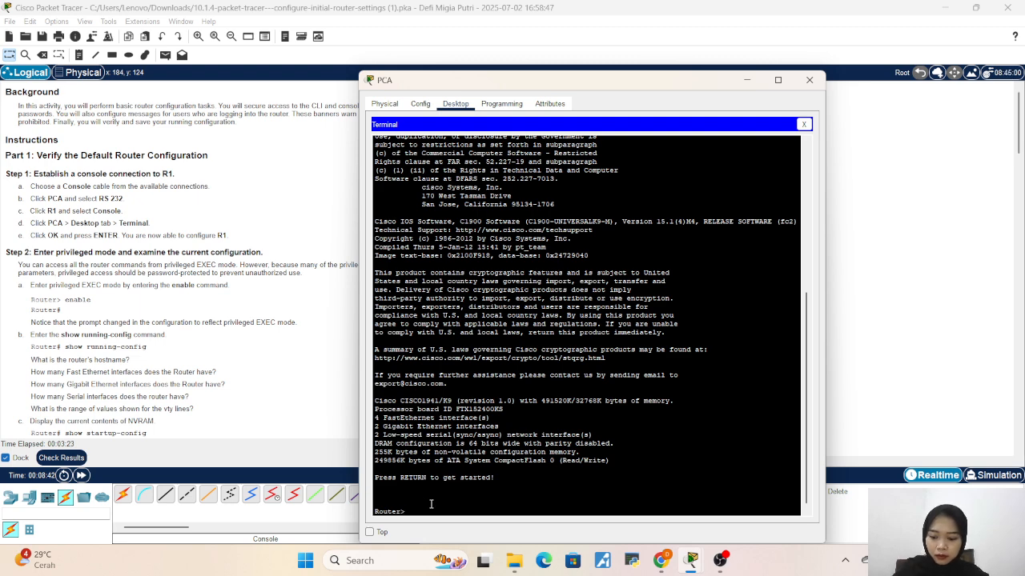
# Step: Enter privileged EXEC mode on the router with enable
pyautogui.write('enable')
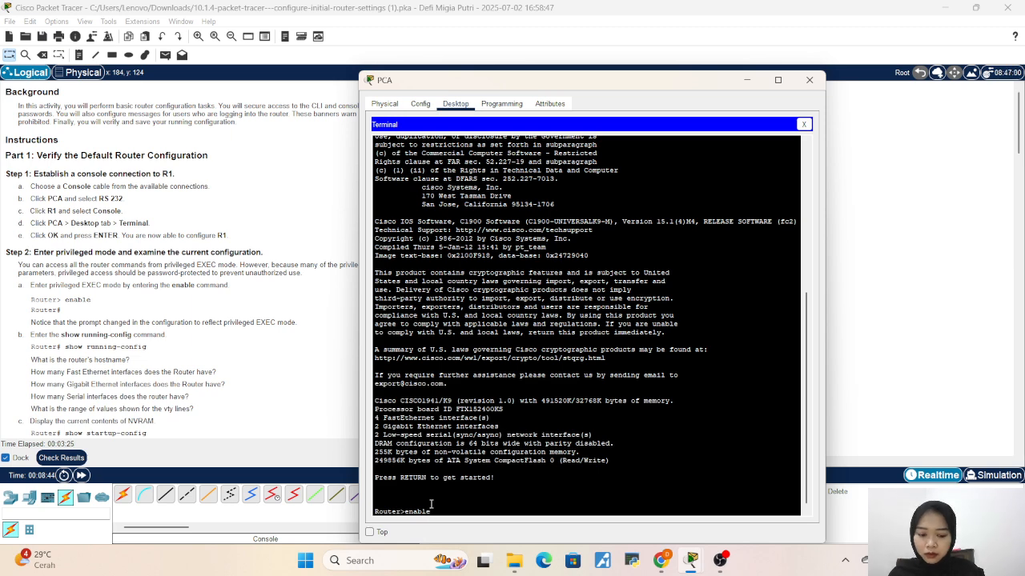
pyautogui.press('Return')
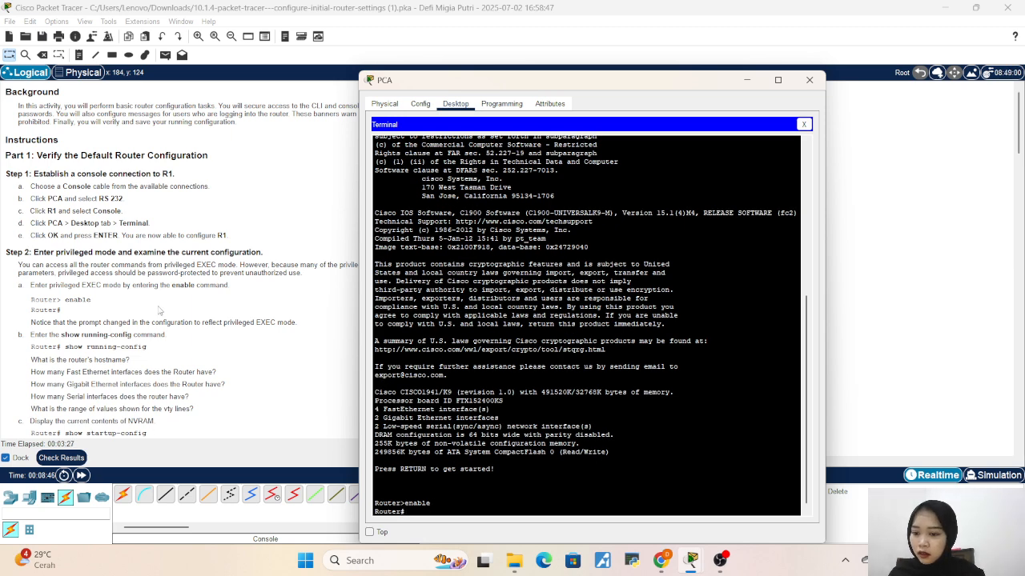
pyautogui.scroll(-1, 158, 322)
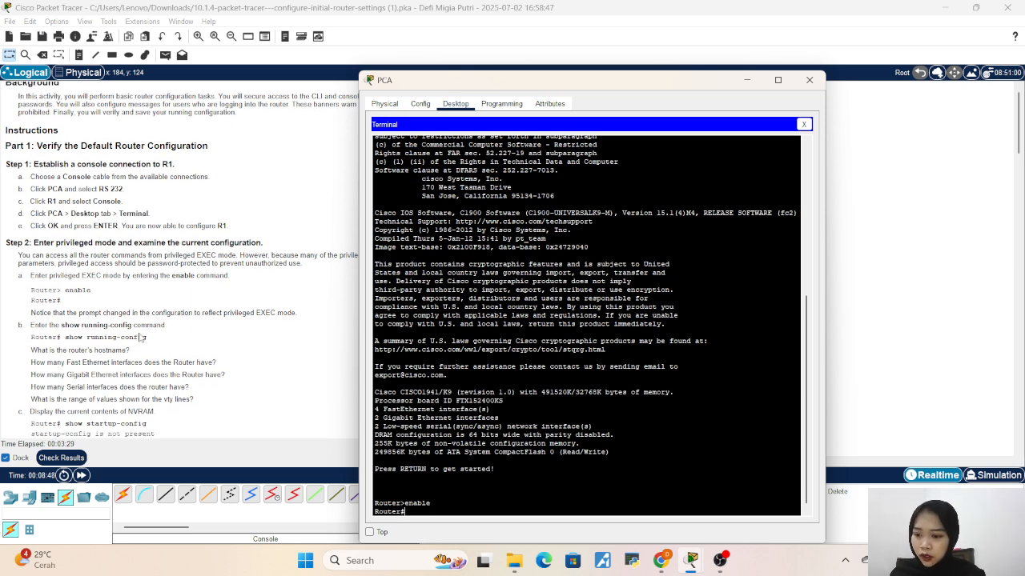
# Step: Run show running-config and page through the whole output back to Router#
pyautogui.write('show')
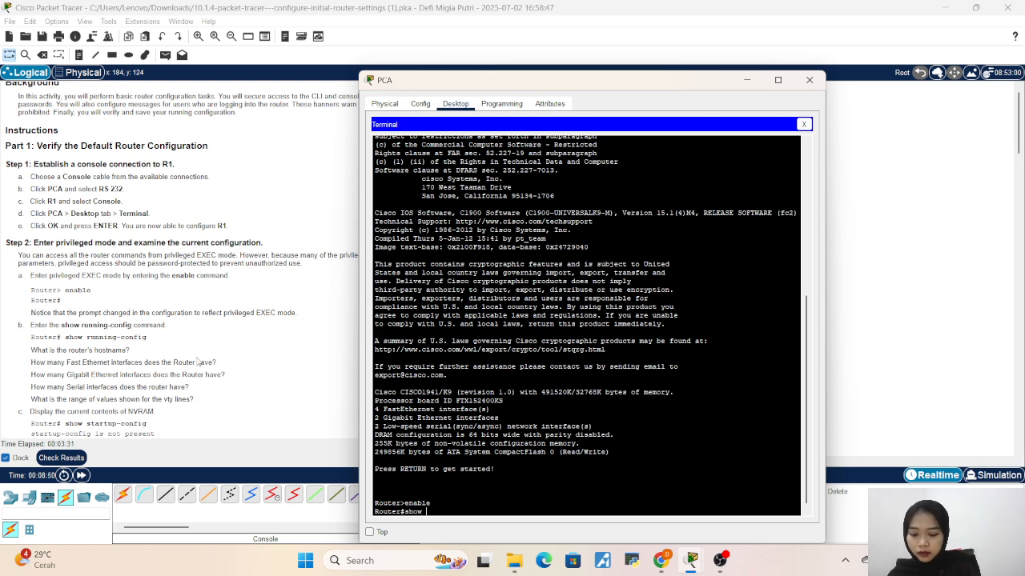
pyautogui.write(' running config')
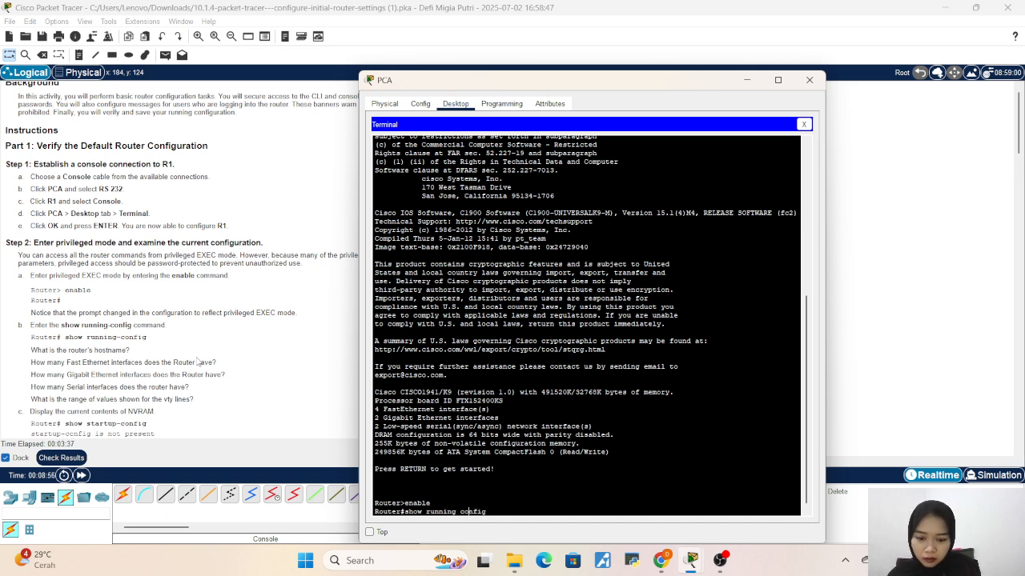
pyautogui.press('BackSpace')
pyautogui.write('-')
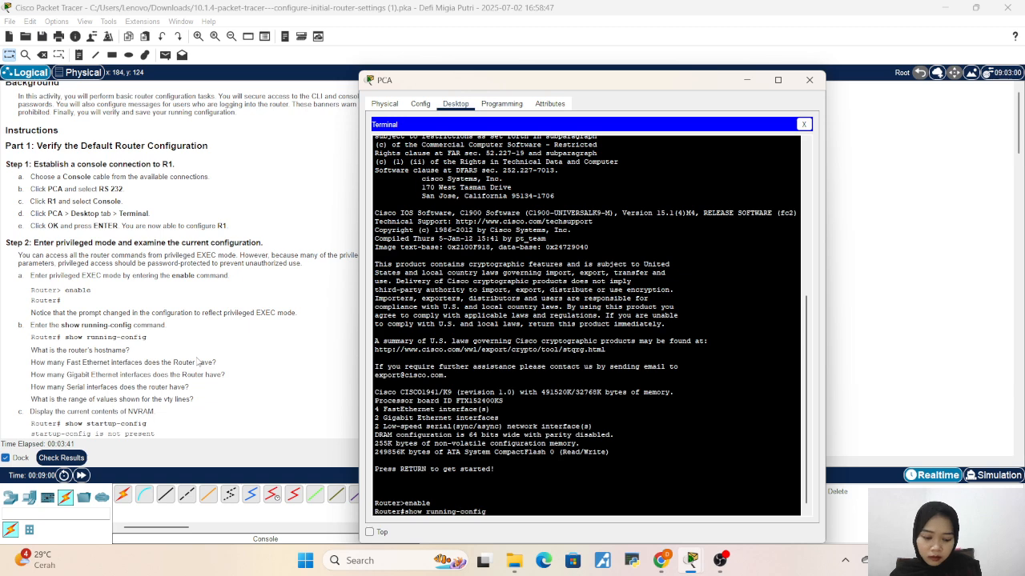
pyautogui.press('Return')
pyautogui.press('space')
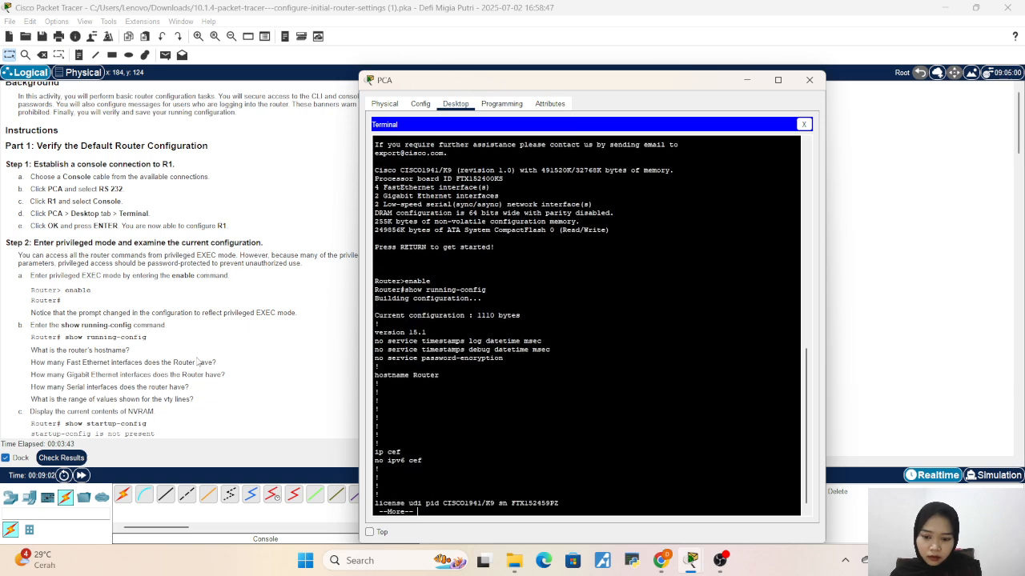
pyautogui.press('space')
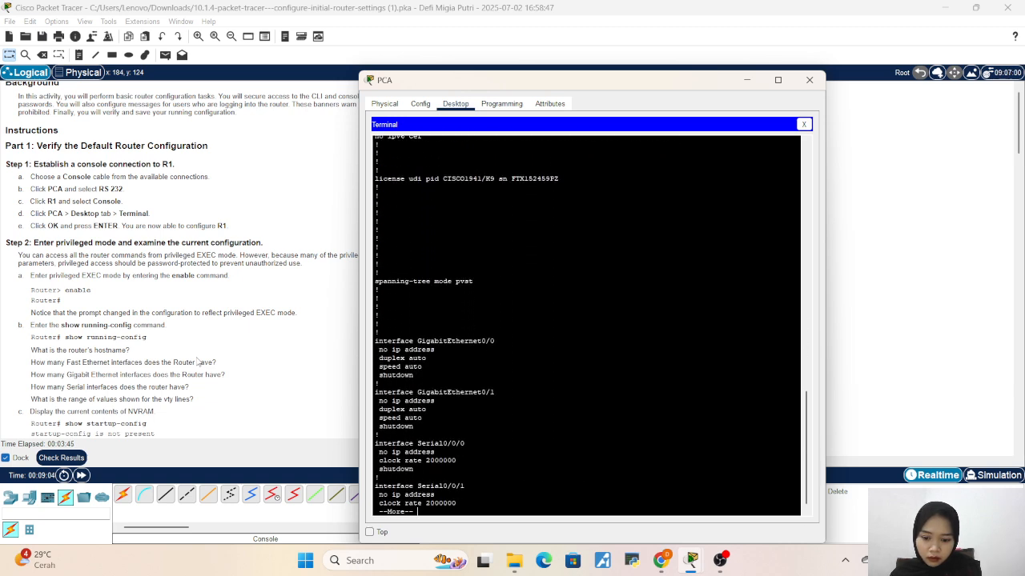
pyautogui.press('Return')
pyautogui.press('Return')
pyautogui.press('Return')
pyautogui.press('Return')
pyautogui.press('Return')
pyautogui.press('Return')
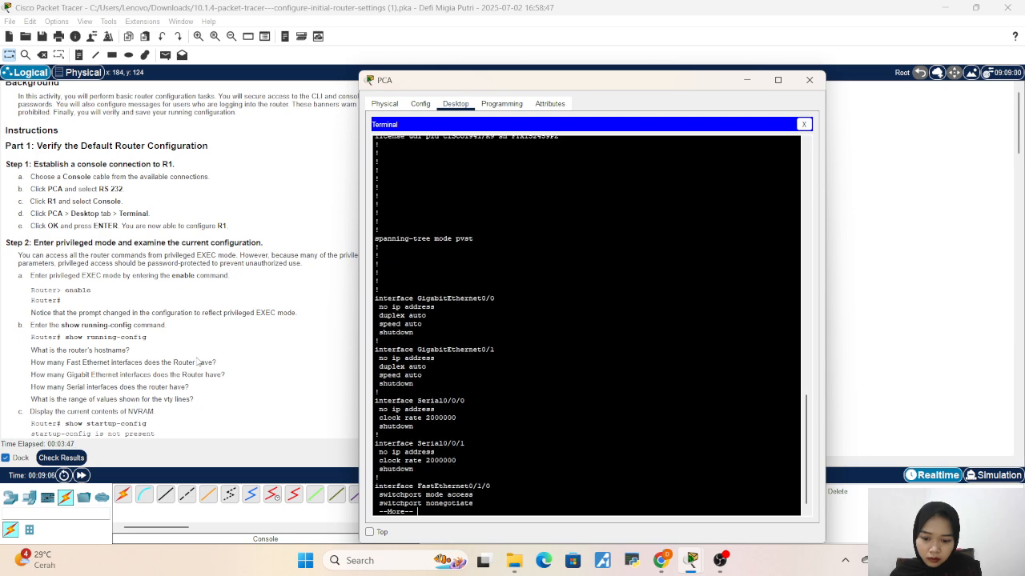
pyautogui.press('Return')
pyautogui.press('Return')
pyautogui.press('Return')
pyautogui.press('Return')
pyautogui.press('Return')
pyautogui.press('Return')
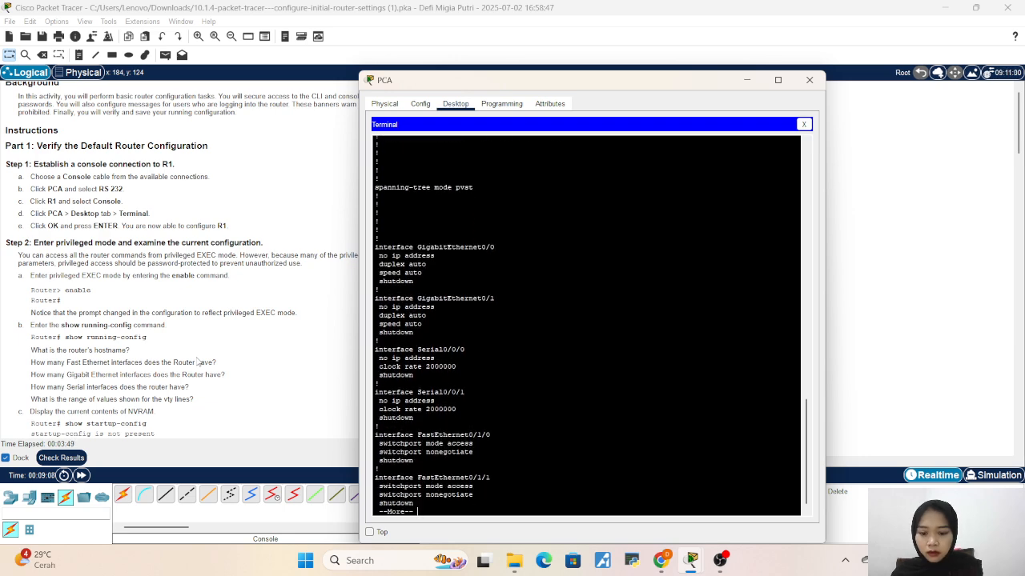
pyautogui.press('Return')
pyautogui.press('Return')
pyautogui.press('Return')
pyautogui.press('Return')
pyautogui.press('Return')
pyautogui.press('Return')
pyautogui.press('Return')
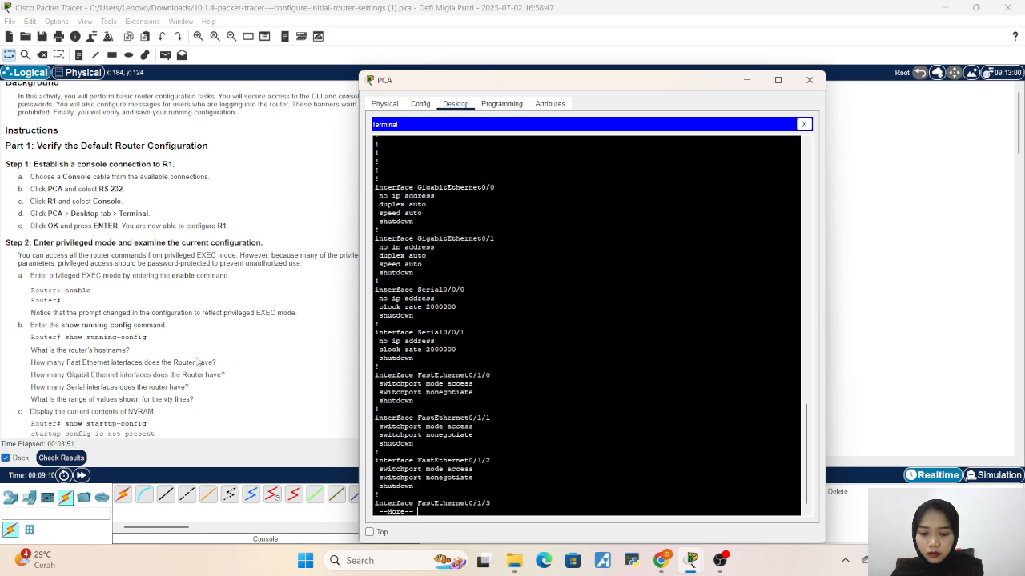
pyautogui.press('Return')
pyautogui.press('Return')
pyautogui.press('Return')
pyautogui.press('Return')
pyautogui.press('Return')
pyautogui.press('Return')
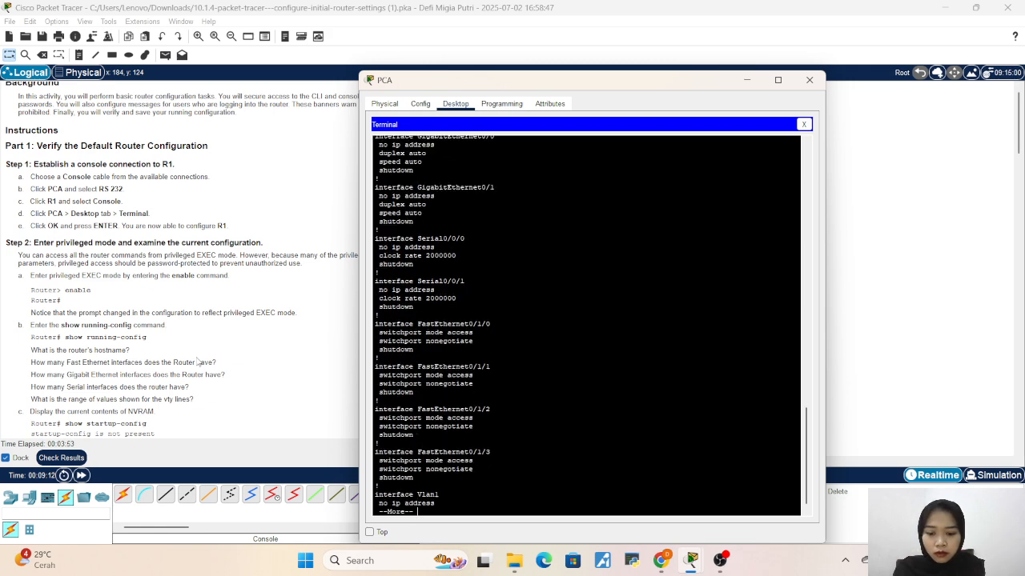
pyautogui.press('Return')
pyautogui.press('Return')
pyautogui.press('Return')
pyautogui.press('Return')
pyautogui.press('Return')
pyautogui.press('Return')
pyautogui.press('Return')
pyautogui.press('Return')
pyautogui.press('Return')
pyautogui.press('Return')
pyautogui.press('Return')
pyautogui.press('Return')
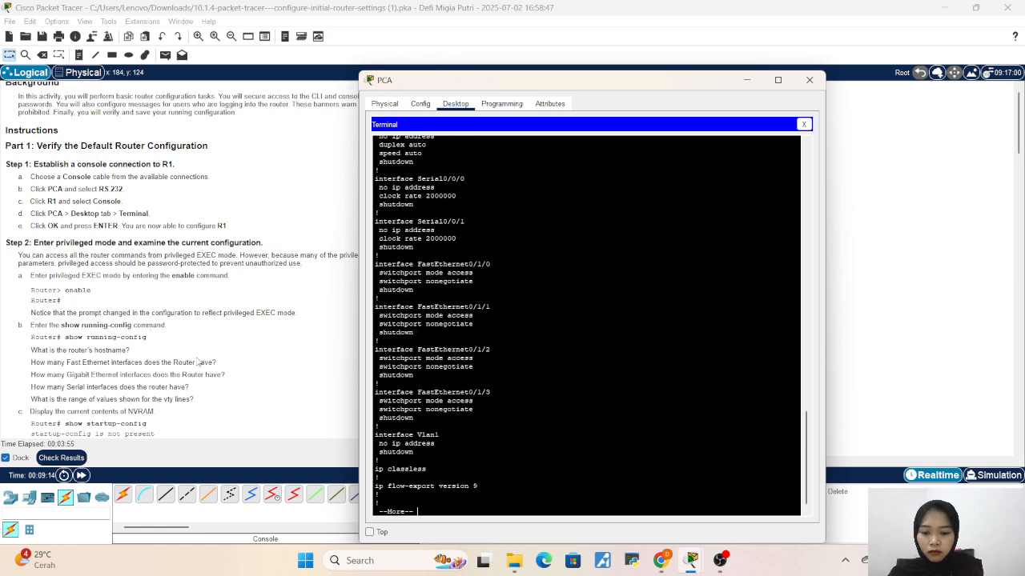
pyautogui.press('Return')
pyautogui.press('Return')
pyautogui.press('Return')
pyautogui.press('Return')
pyautogui.press('Return')
pyautogui.press('Return')
pyautogui.press('Return')
pyautogui.press('Return')
pyautogui.press('Return')
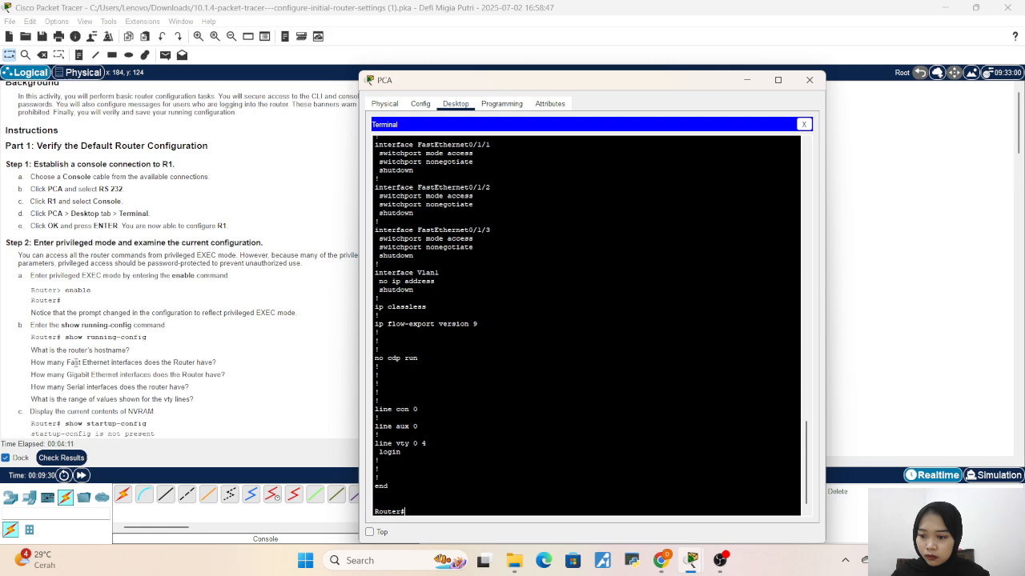
pyautogui.scroll(-3, 74, 362)
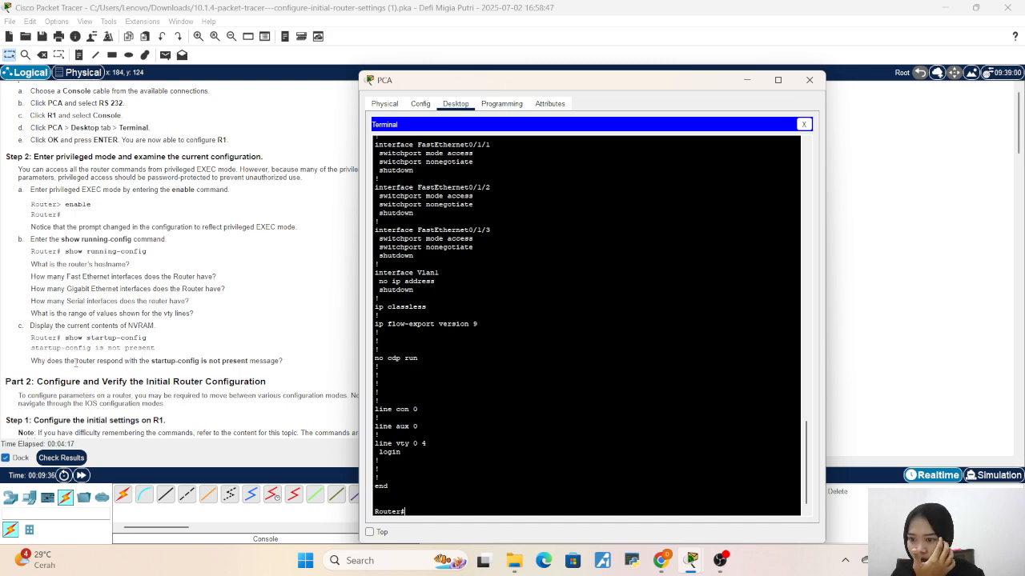
pyautogui.scroll(1, 75, 362)
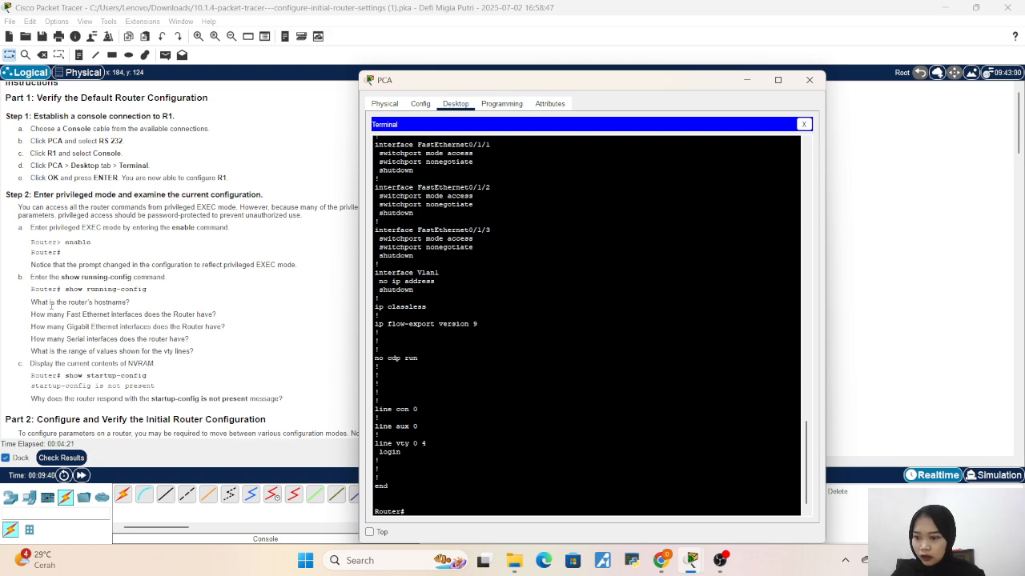
pyautogui.scroll(1, 52, 304)
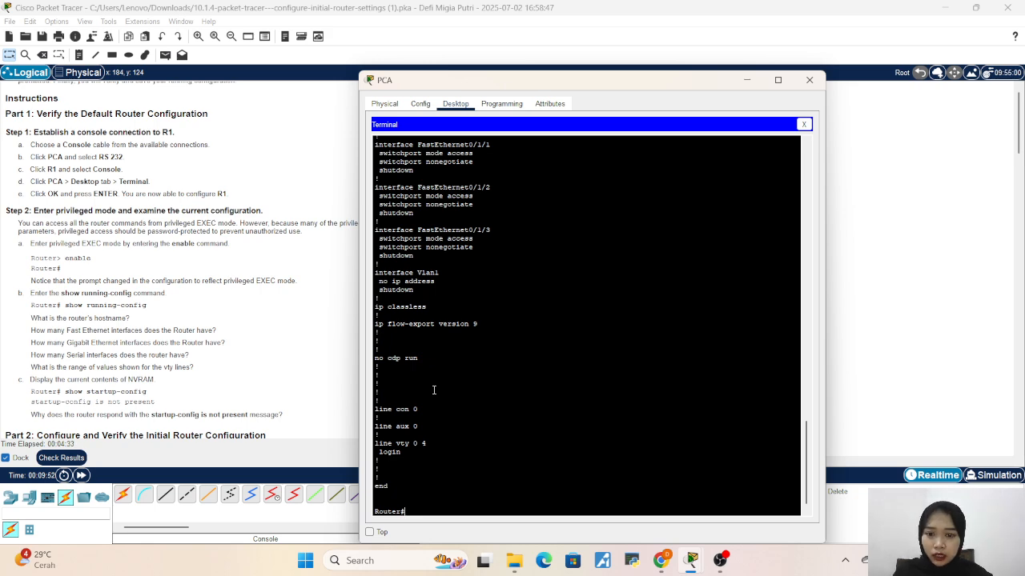
pyautogui.scroll(15, 434, 389)
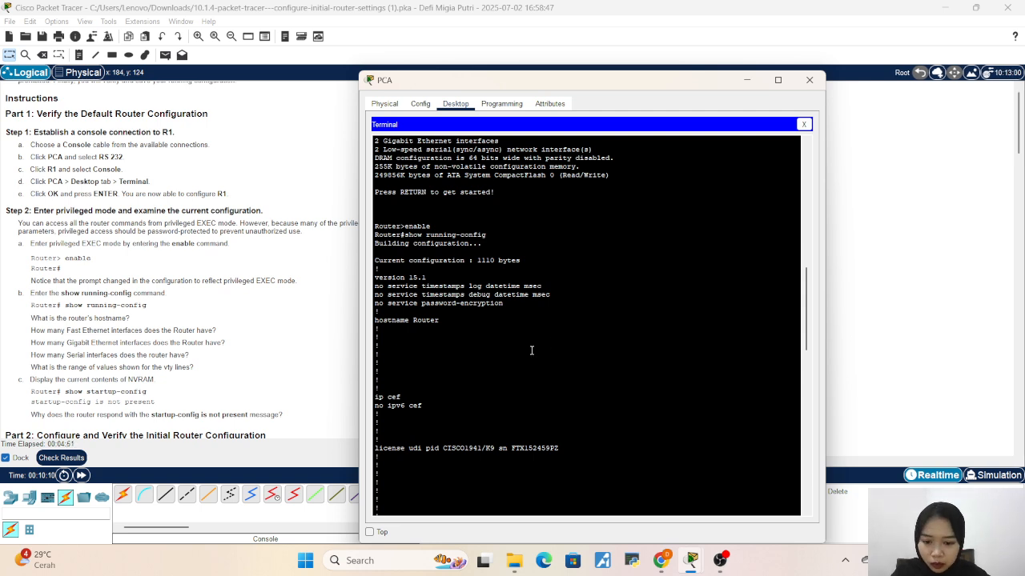
# Step: Scroll the running-config output down to its console, aux and vty 0 4 login lines
pyautogui.scroll(-2, 531, 350)
pyautogui.scroll(-8, 530, 350)
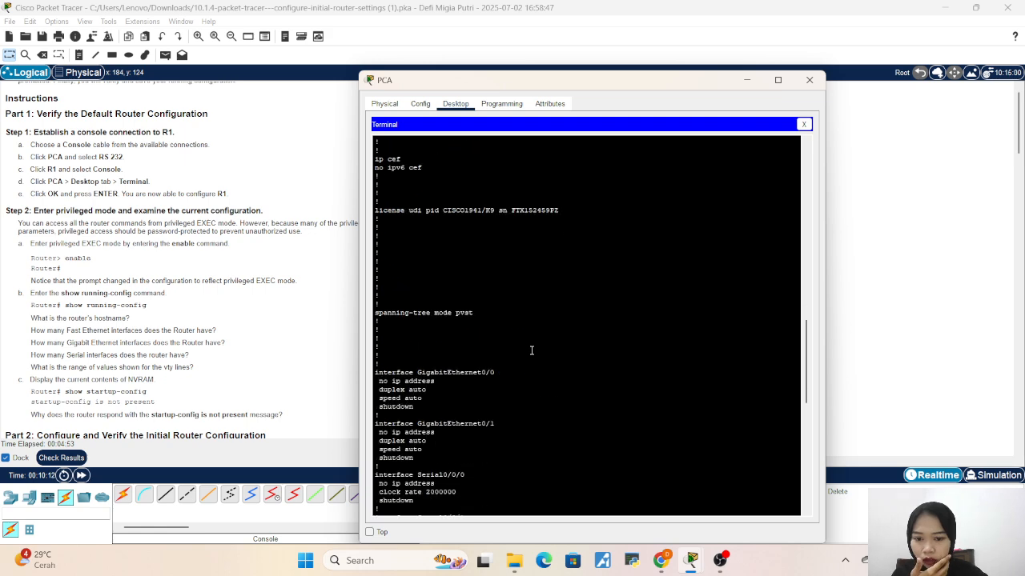
pyautogui.scroll(-12, 531, 349)
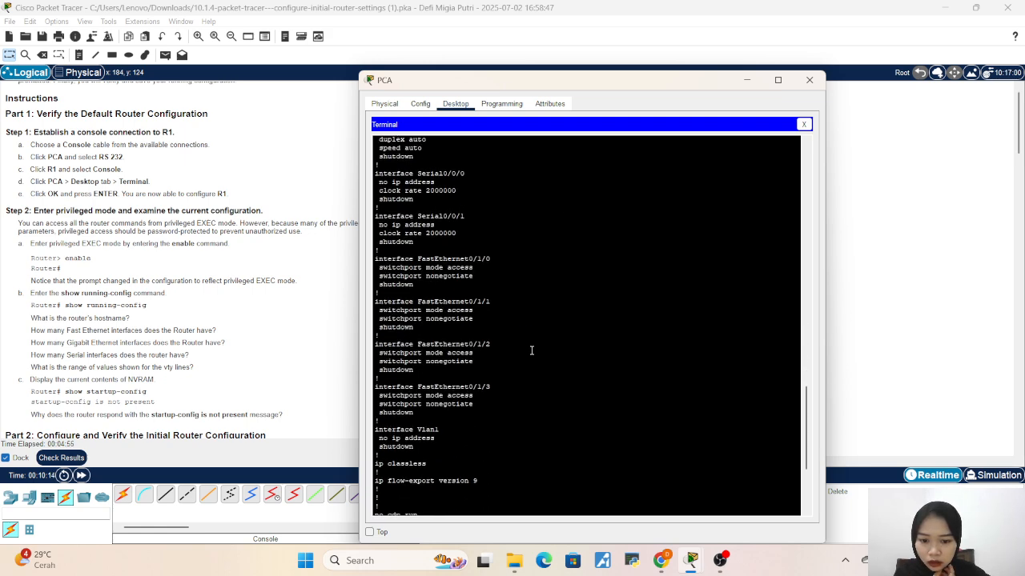
pyautogui.scroll(2, 531, 350)
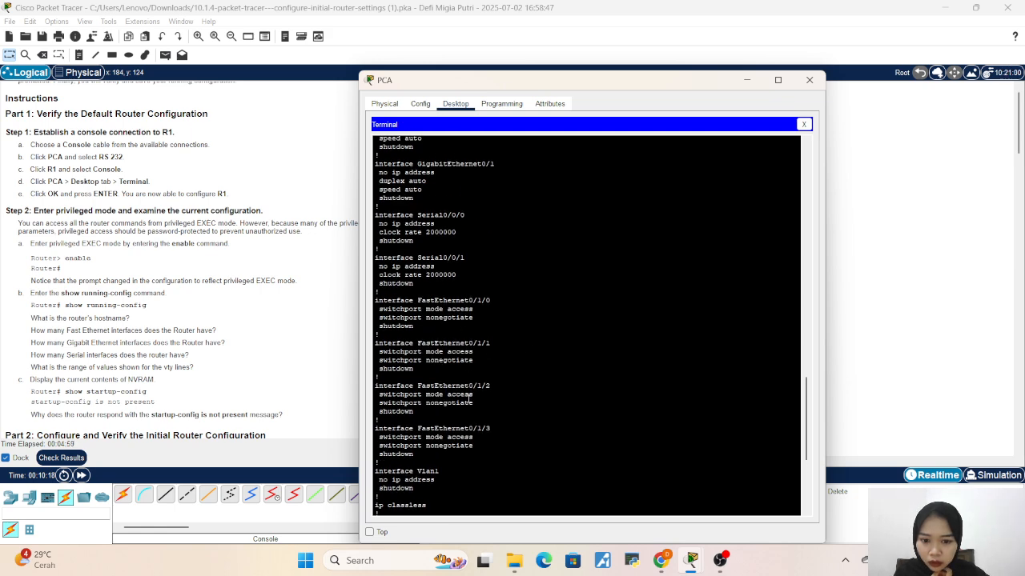
pyautogui.scroll(-1, 469, 441)
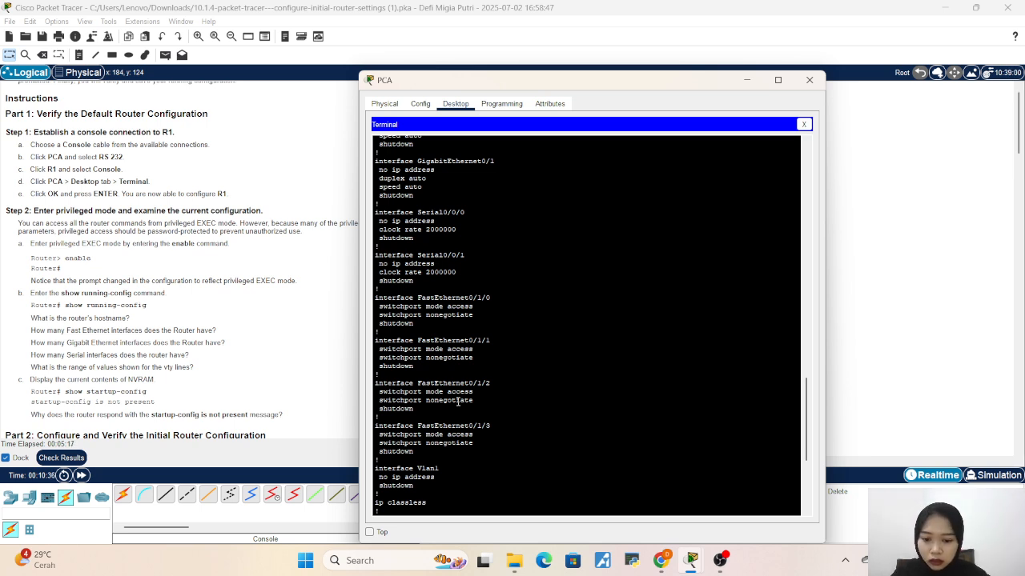
pyautogui.scroll(5, 458, 402)
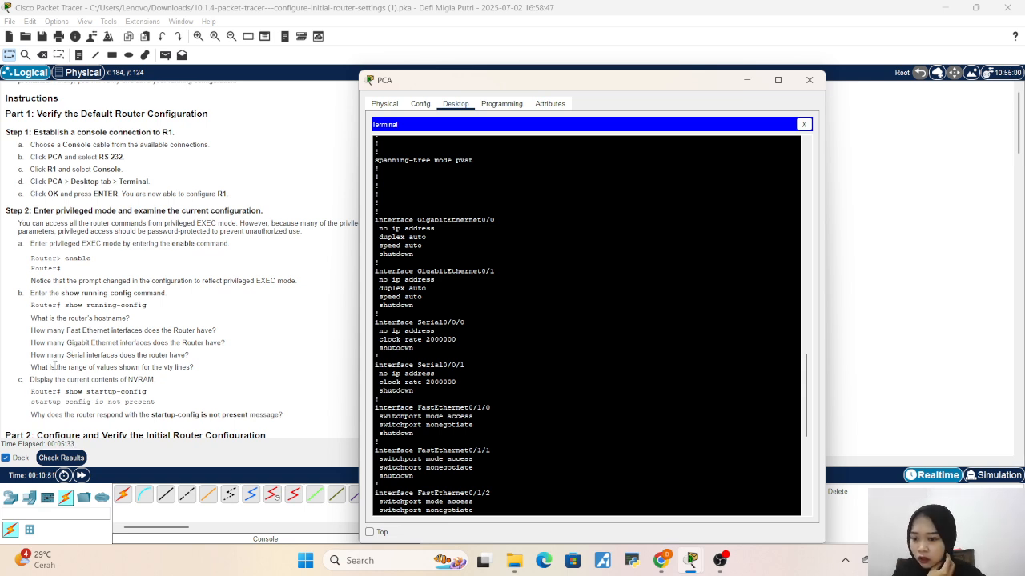
pyautogui.scroll(-5, 436, 390)
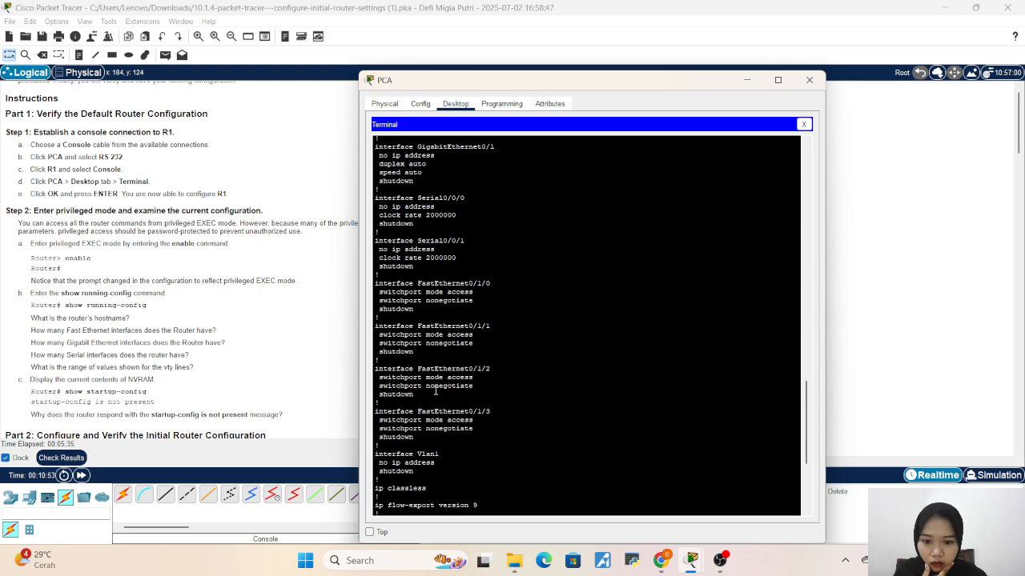
pyautogui.scroll(-5, 435, 390)
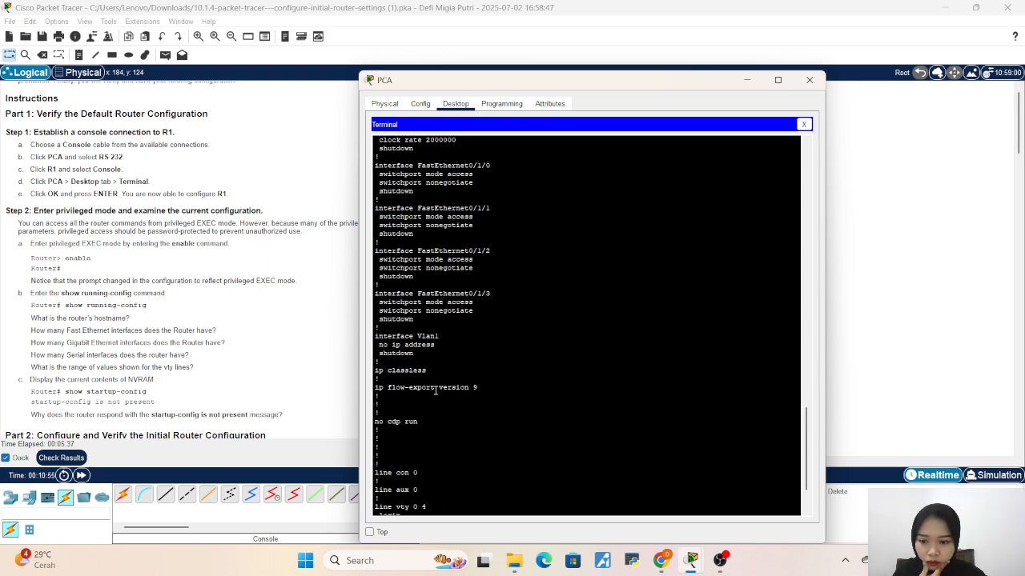
pyautogui.scroll(-3, 436, 390)
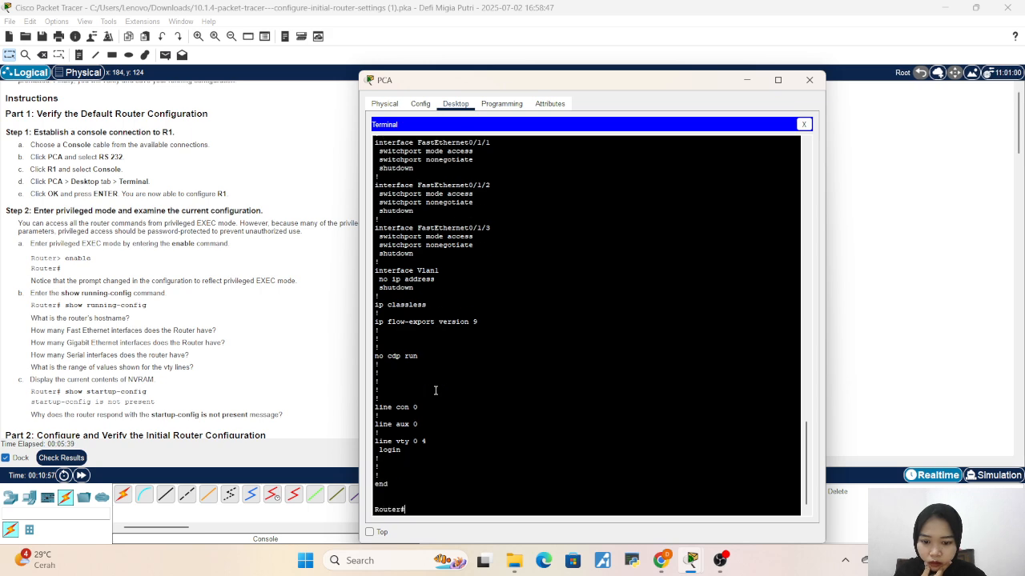
pyautogui.scroll(12, 435, 390)
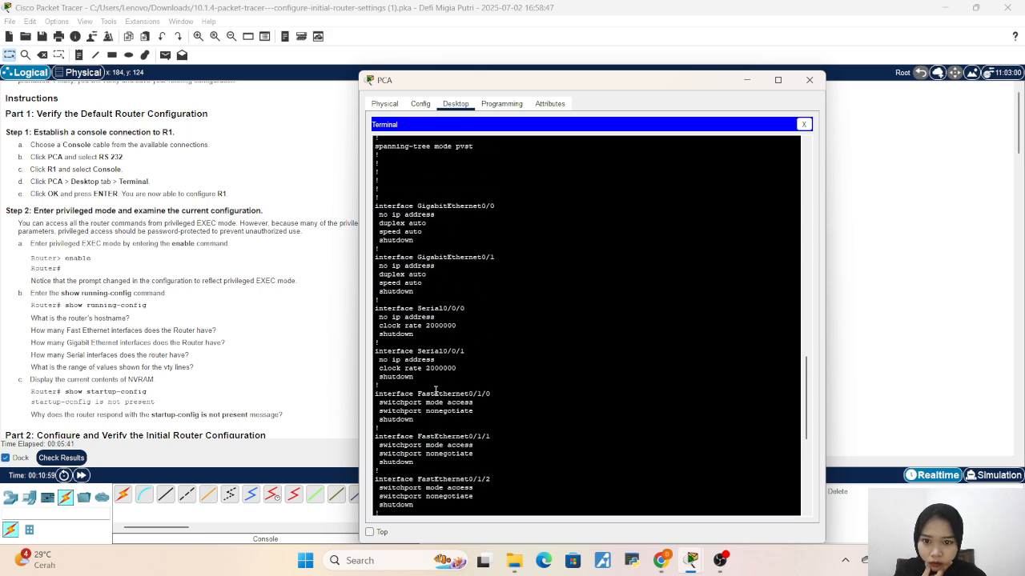
pyautogui.scroll(15, 435, 390)
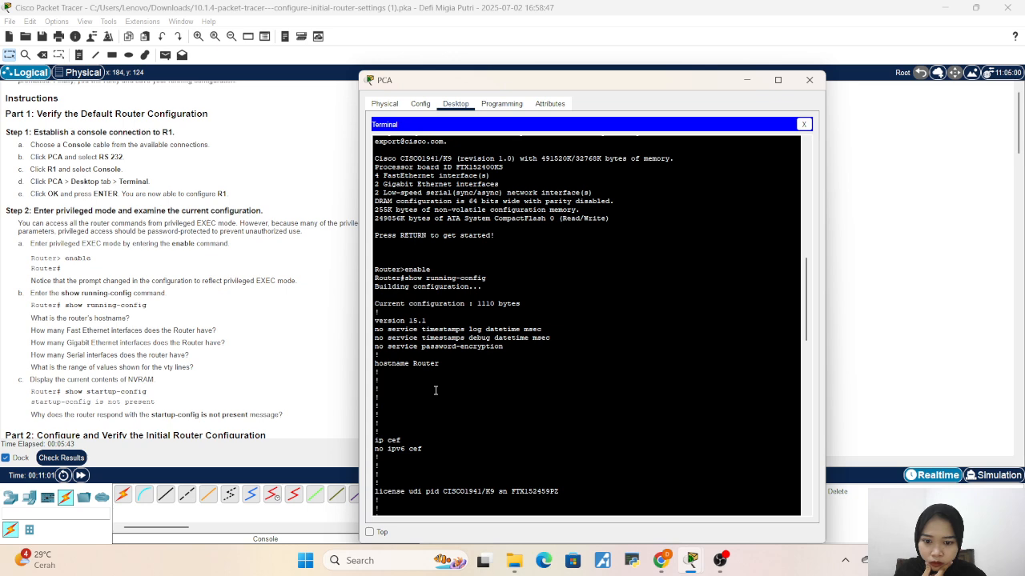
pyautogui.scroll(-10, 435, 389)
pyautogui.scroll(7, 435, 390)
pyautogui.scroll(-13, 436, 390)
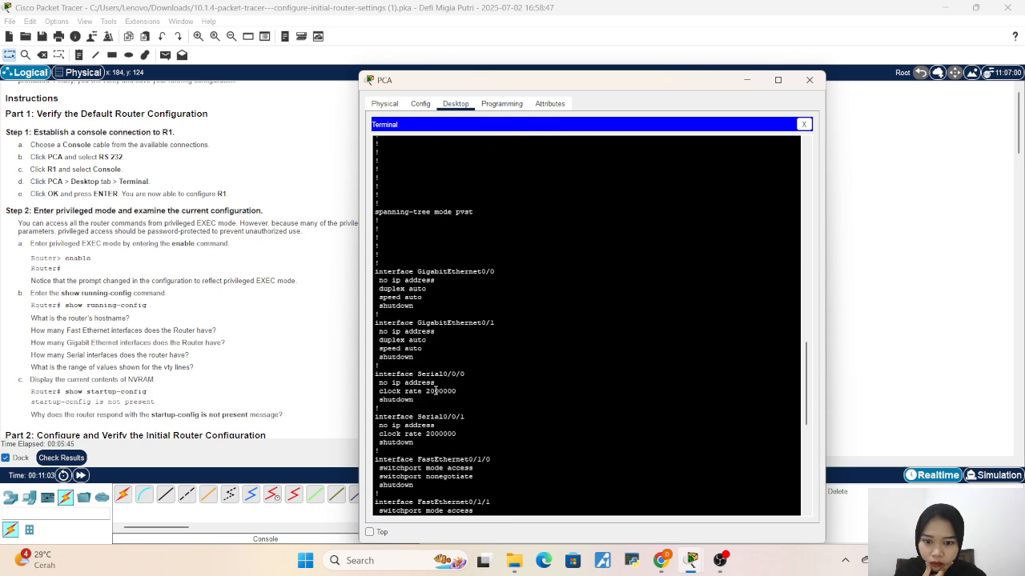
pyautogui.scroll(-3, 436, 390)
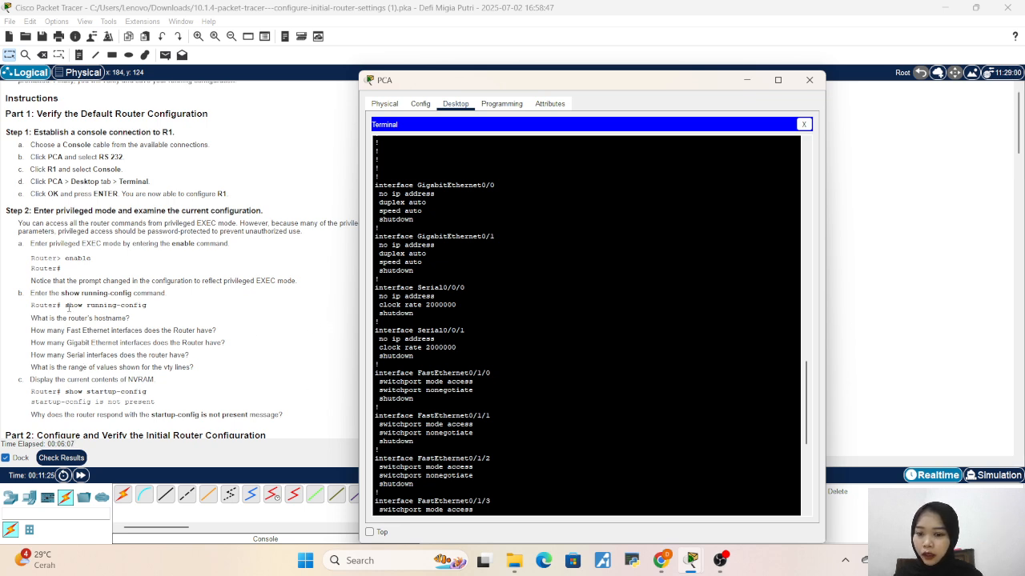
pyautogui.scroll(-10, 477, 367)
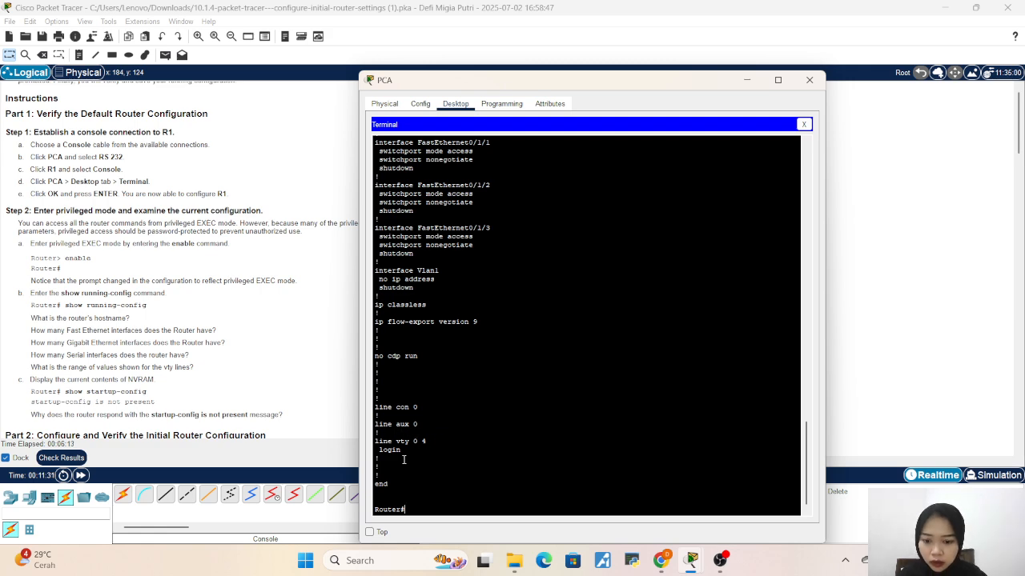
pyautogui.scroll(-2, 84, 370)
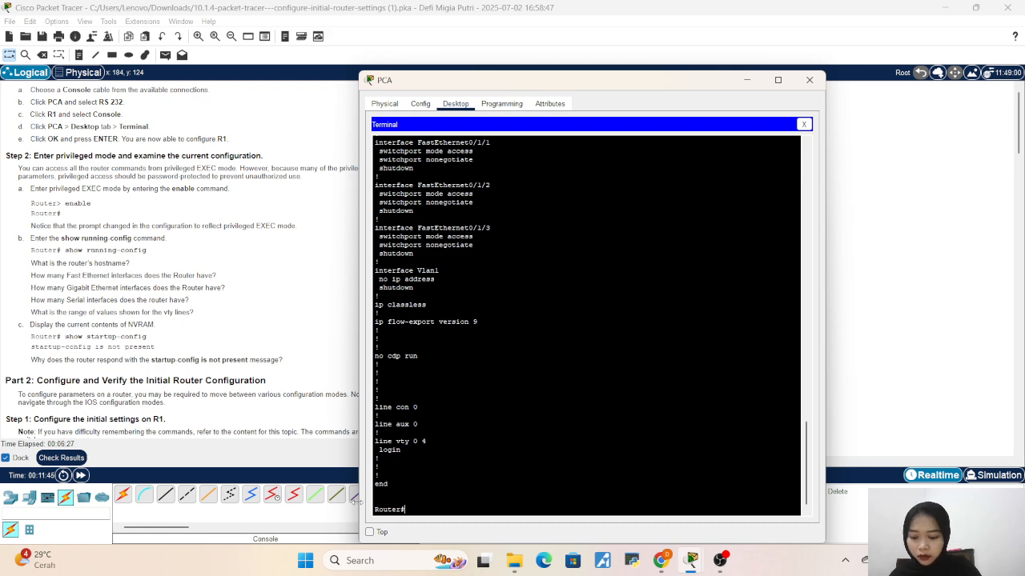
# Step: Run show startup-config and confirm the terminal reports startup-config is not present
pyautogui.write('show')
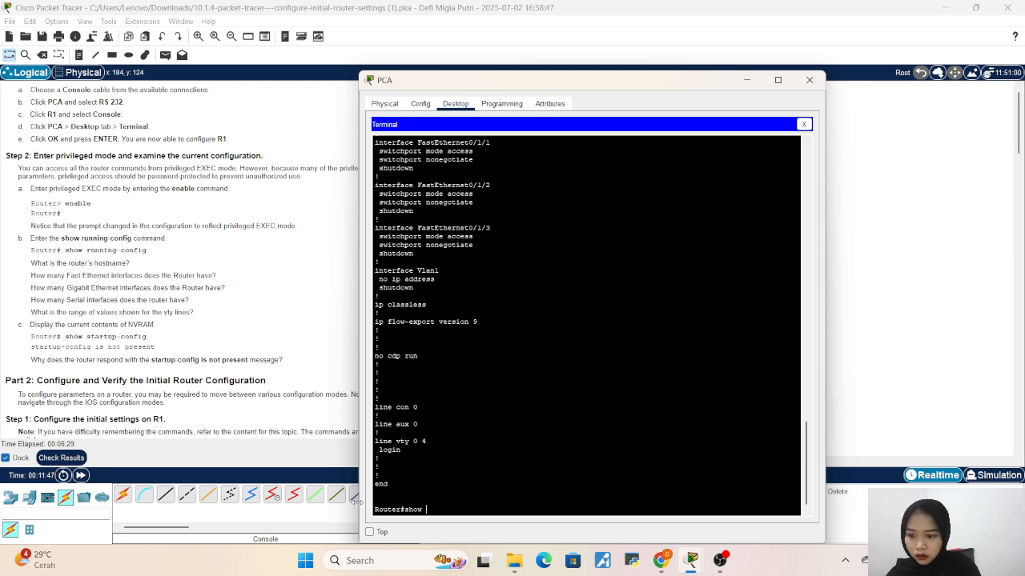
pyautogui.write(' startup')
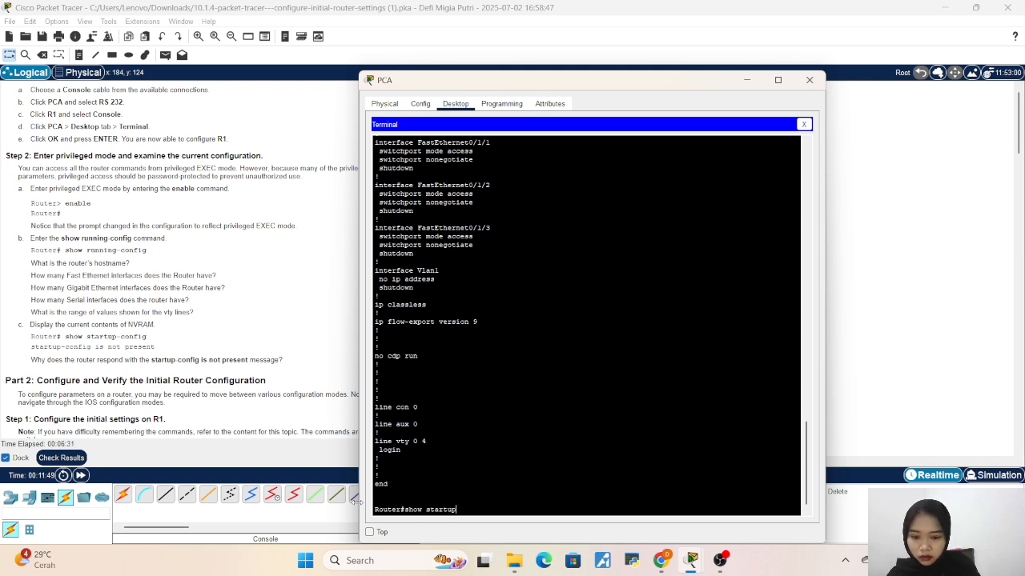
pyautogui.write('-config')
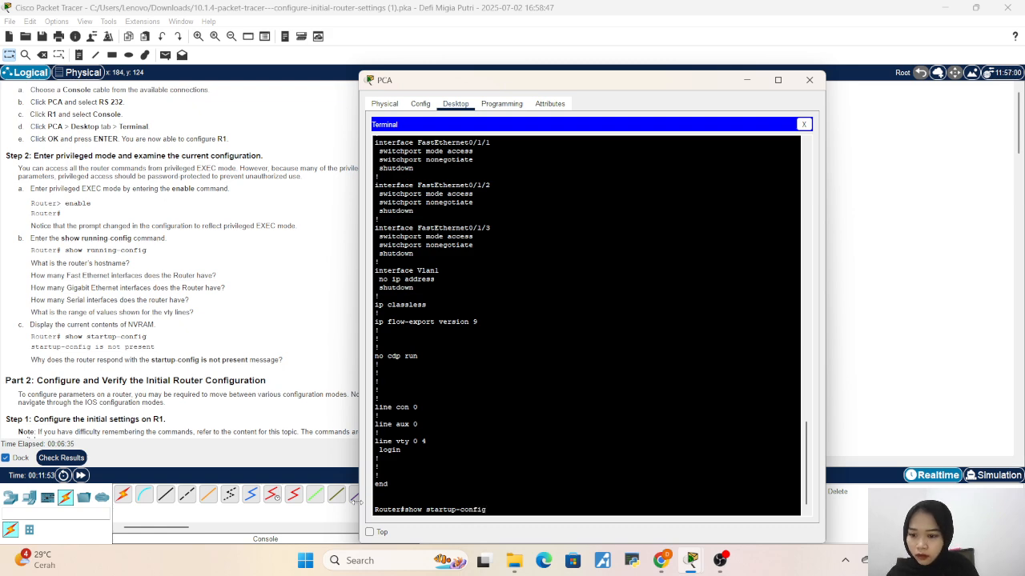
pyautogui.press('Return')
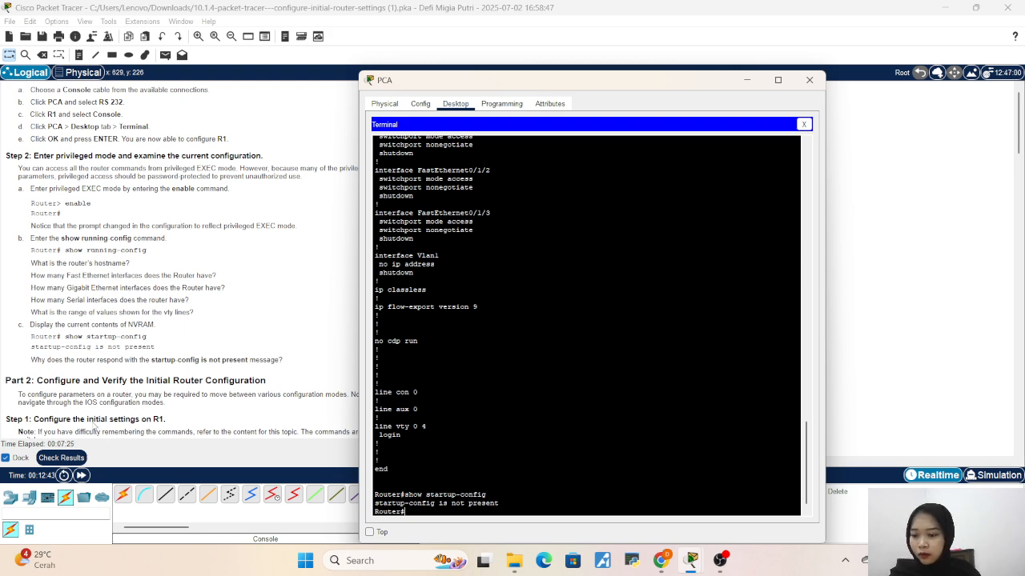
pyautogui.scroll(-1, 79, 383)
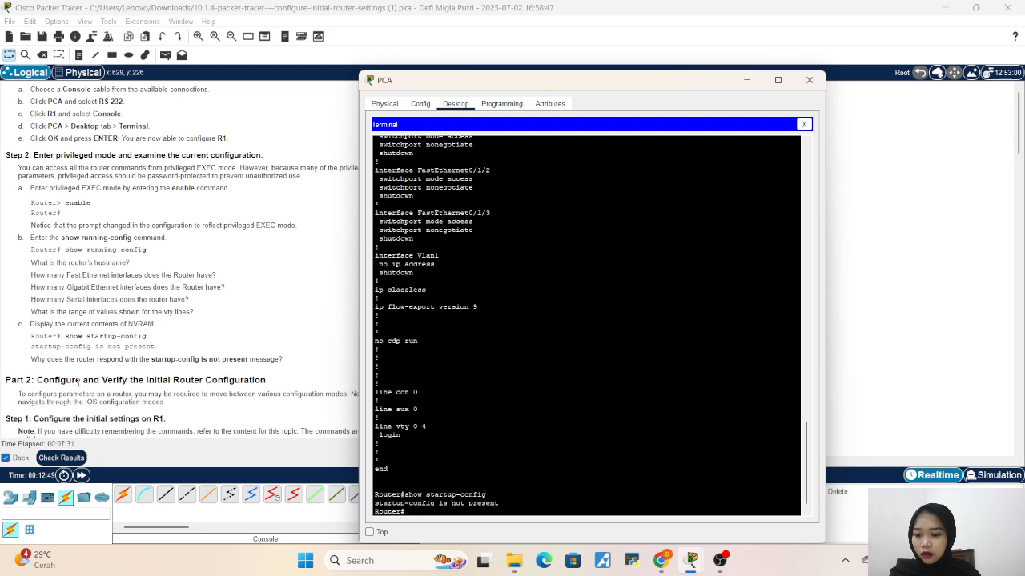
pyautogui.scroll(-3, 78, 382)
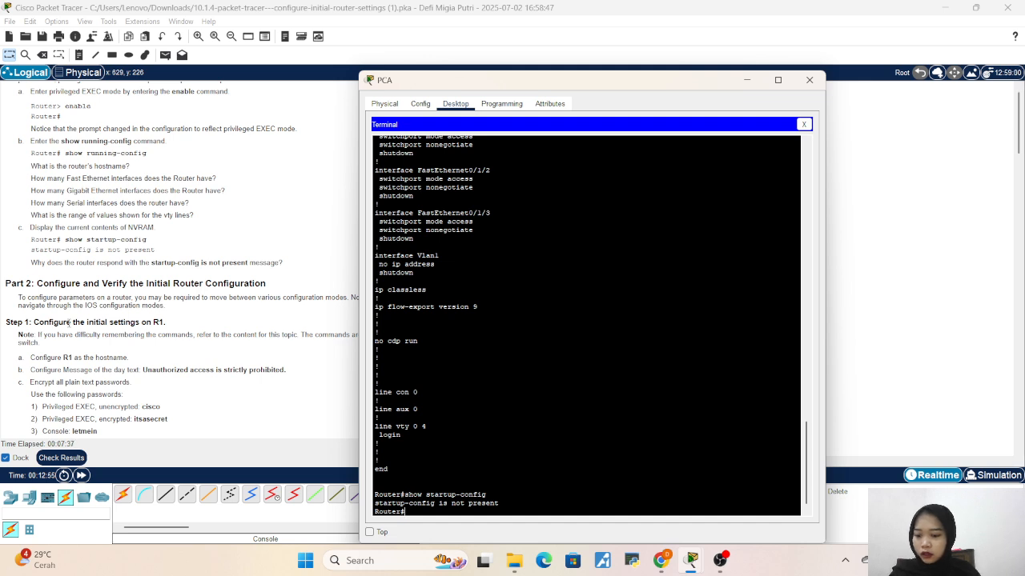
pyautogui.click(252, 336)
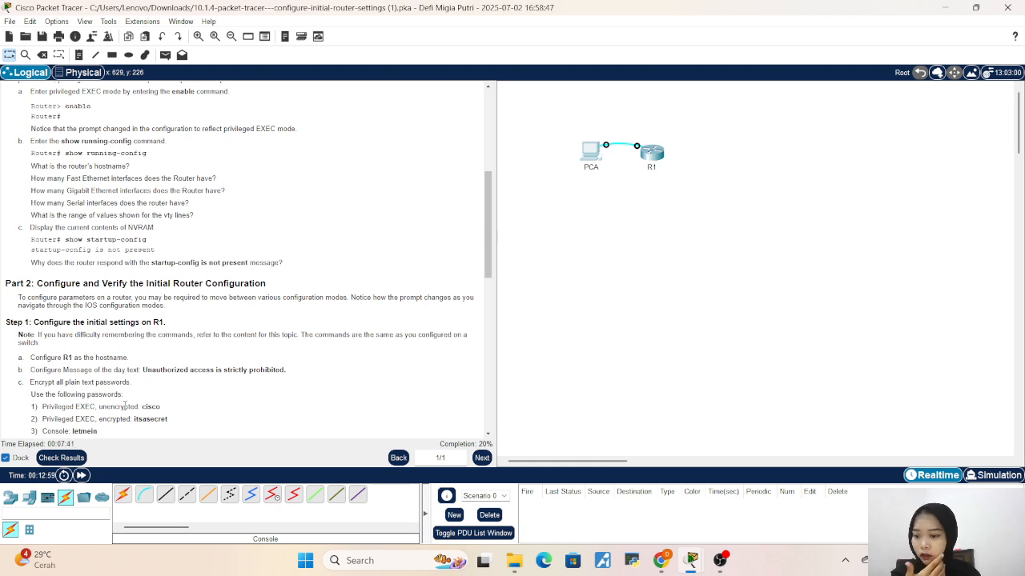
pyautogui.click(590, 153)
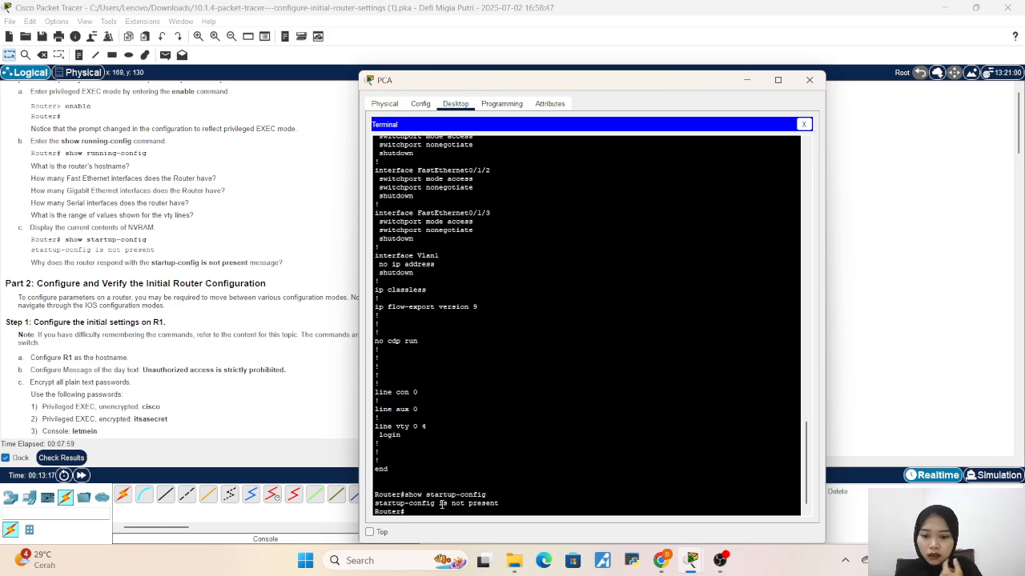
# Step: Enter global configuration mode and set the router's hostname to R1
pyautogui.write('confi')
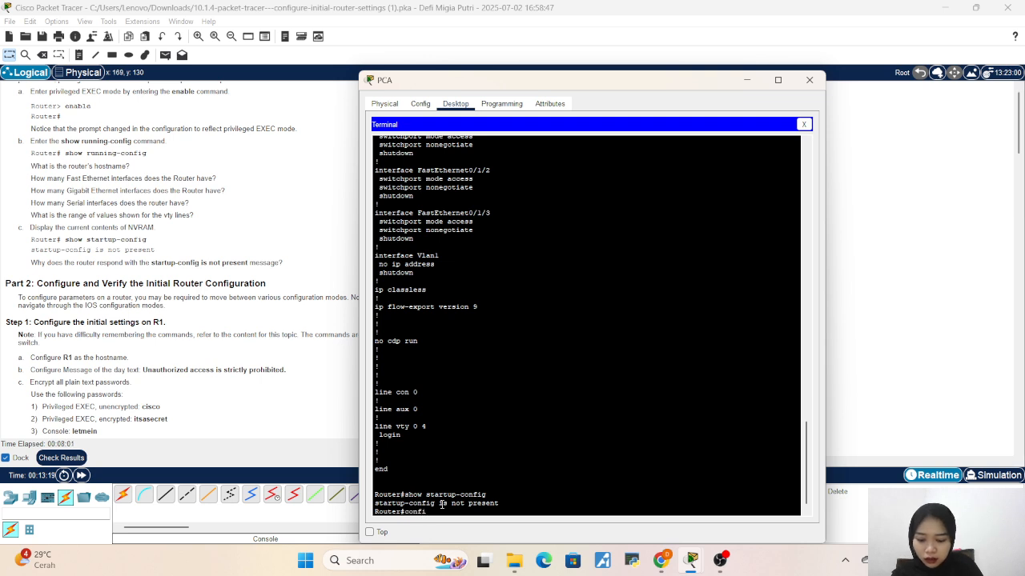
pyautogui.write('gure terminal')
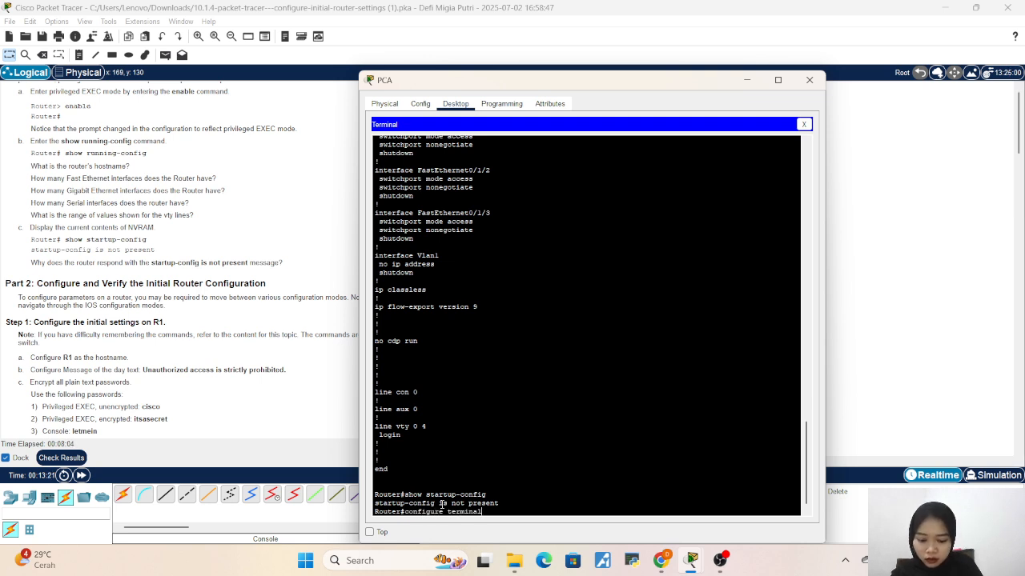
pyautogui.press('Return')
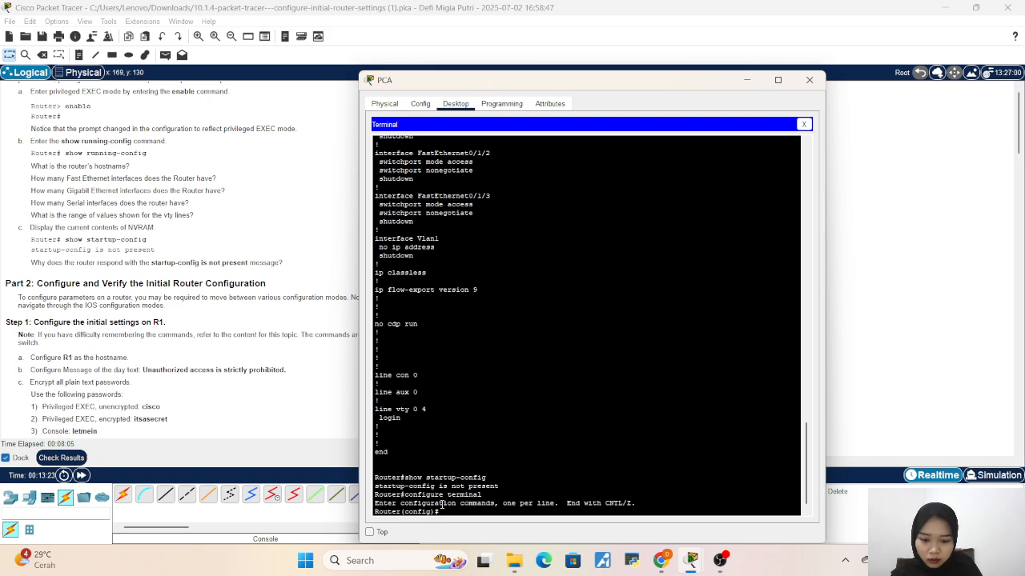
pyautogui.write('lin')
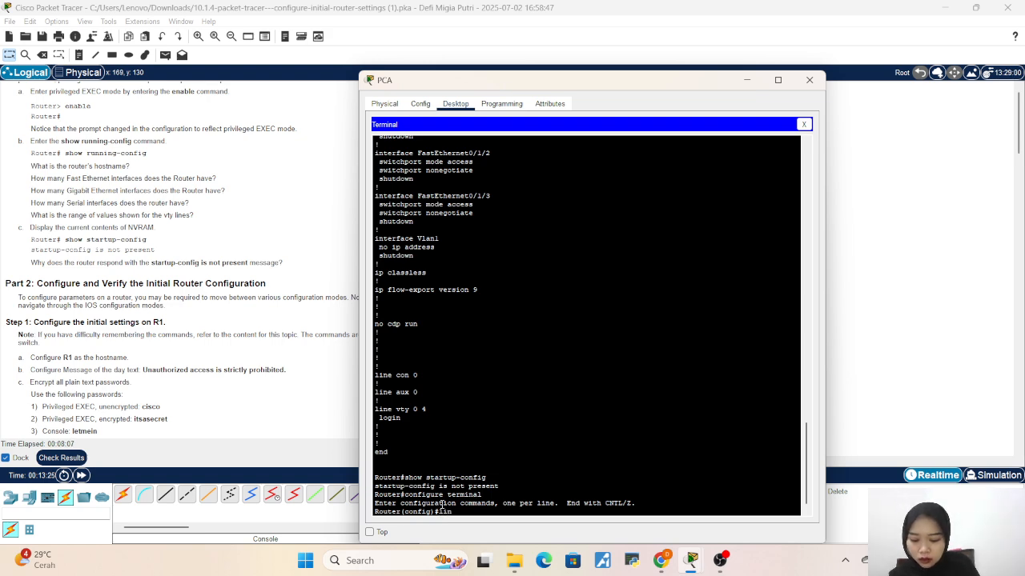
pyautogui.write('e console')
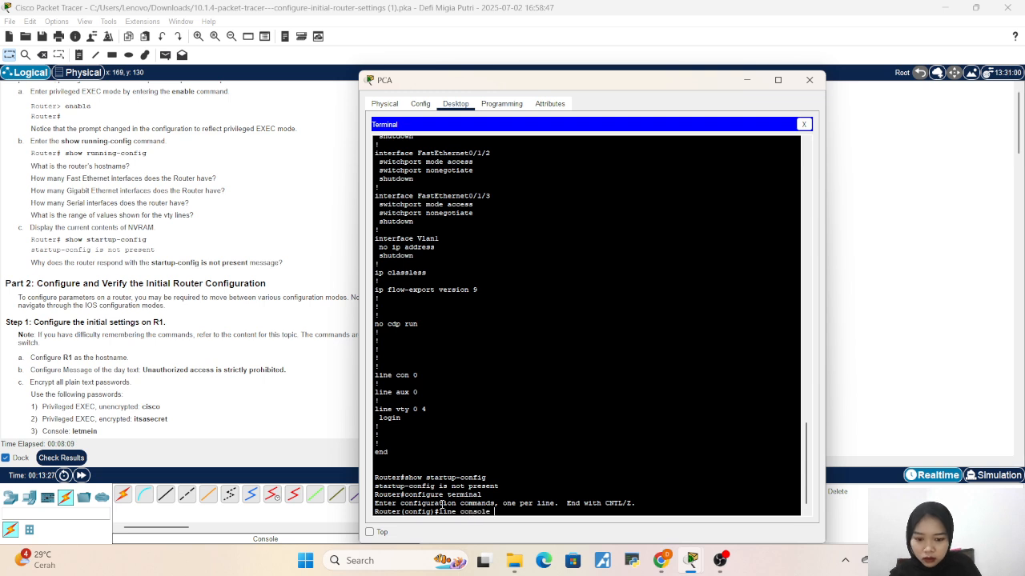
pyautogui.write(' 0')
pyautogui.press('Return')
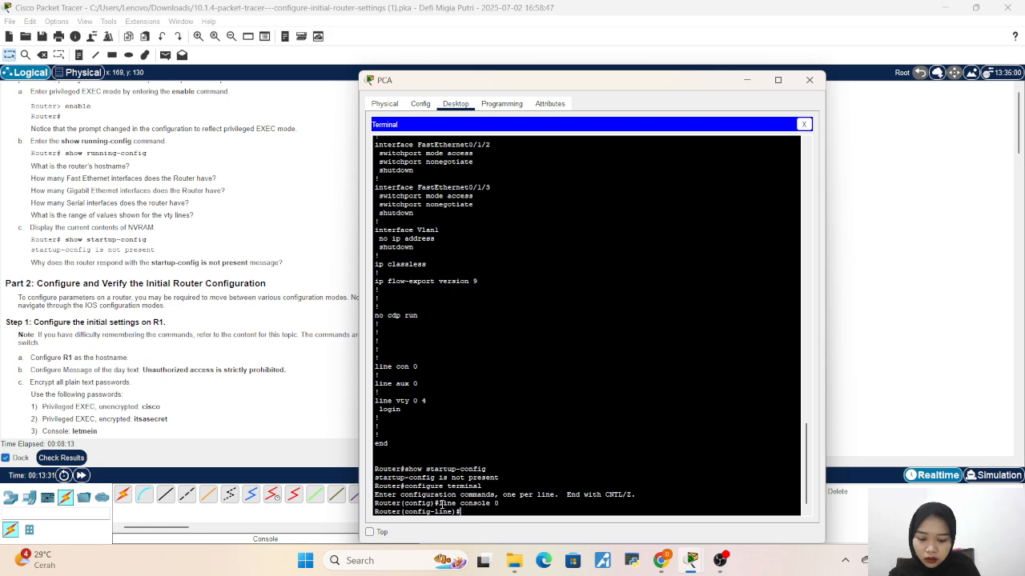
pyautogui.write('hostname')
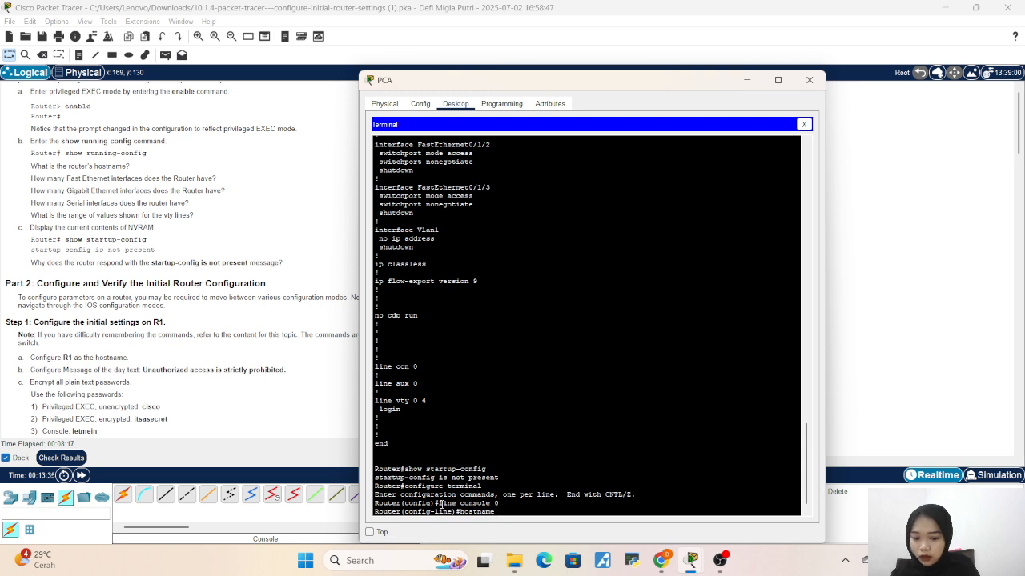
pyautogui.write(' R1')
pyautogui.press('Return')
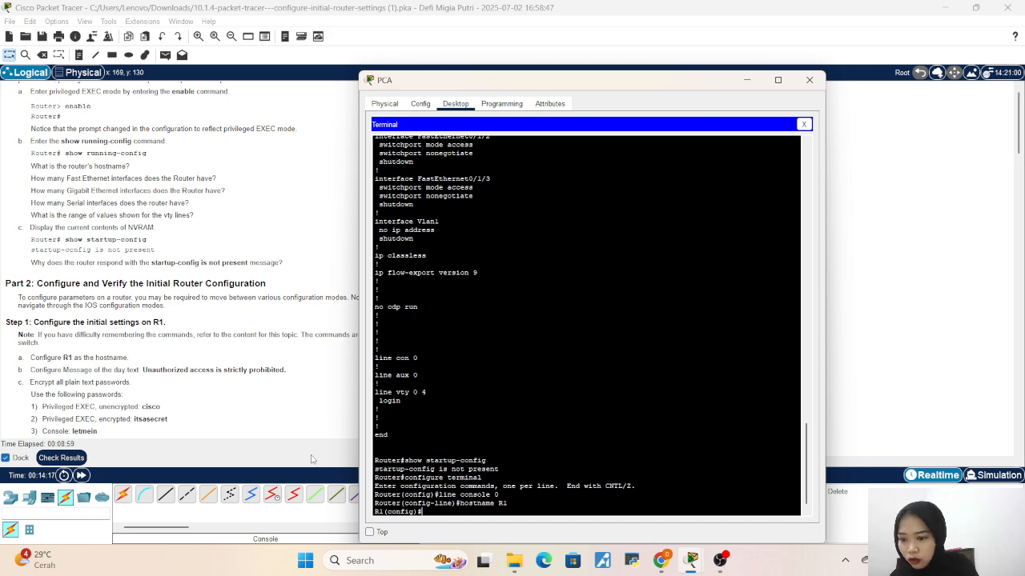
# Step: Set the MOTD banner to "Unauthorized access is strictly prohibited." using text copied from the instructions
pyautogui.scroll(-3, 83, 367)
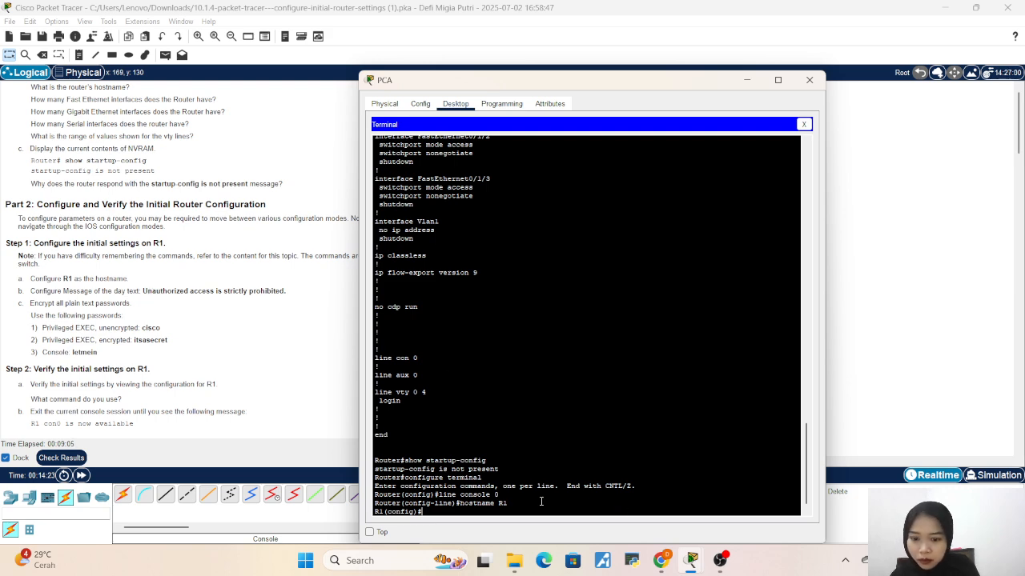
pyautogui.write('b')
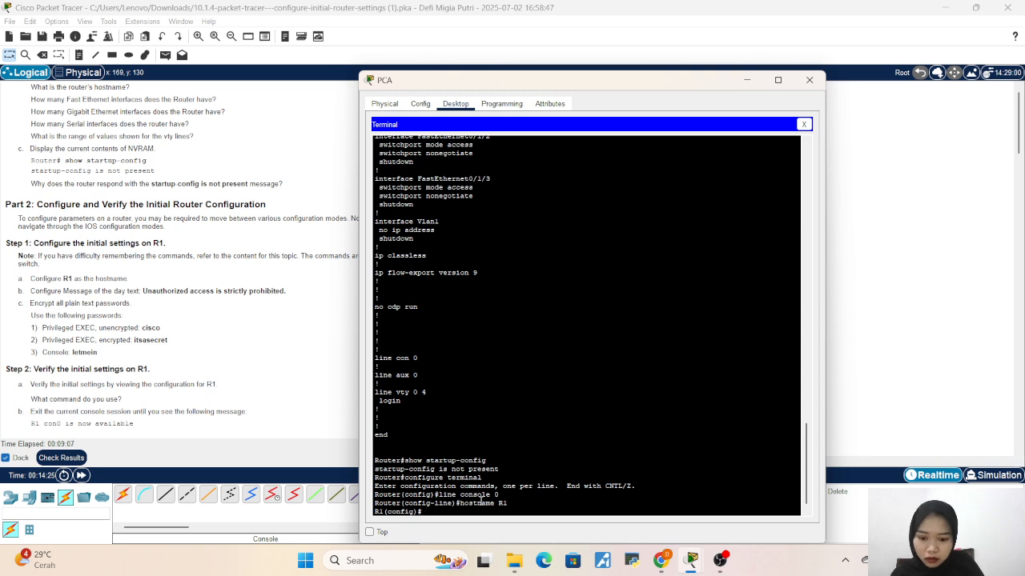
pyautogui.write('bann')
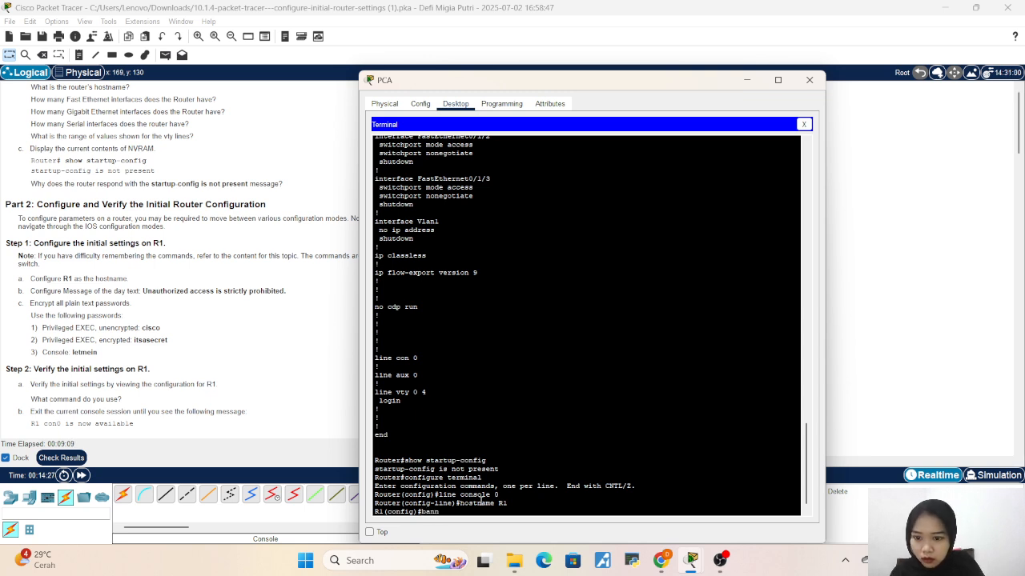
pyautogui.write('er motd "')
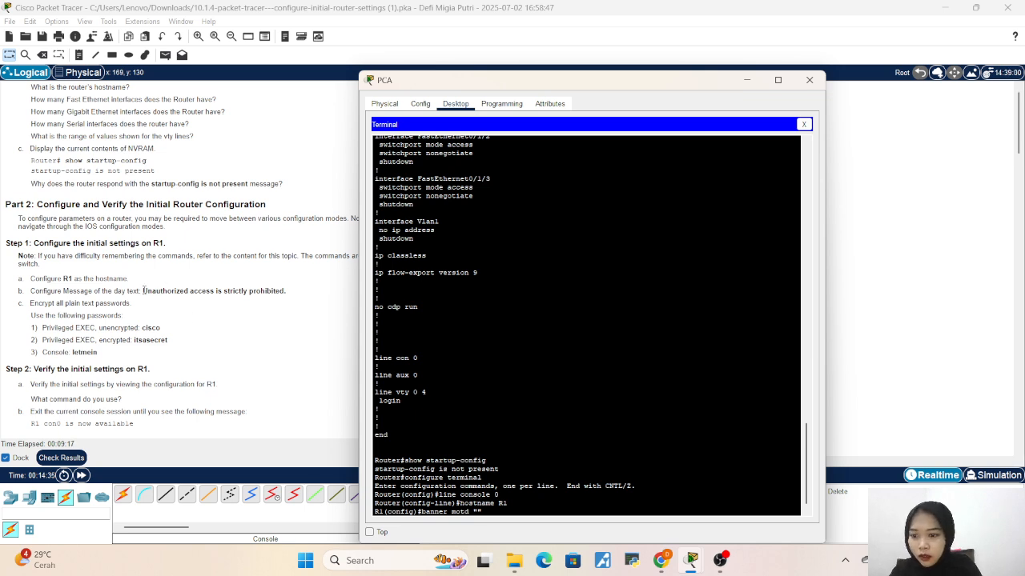
pyautogui.moveTo(142, 291); pyautogui.dragTo(286, 300)
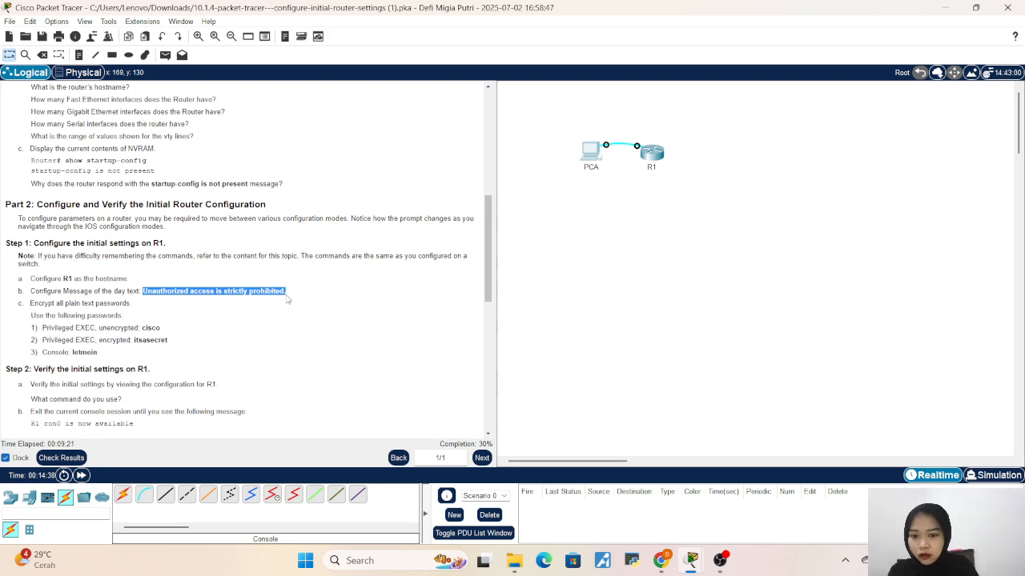
pyautogui.rightClick(286, 299)
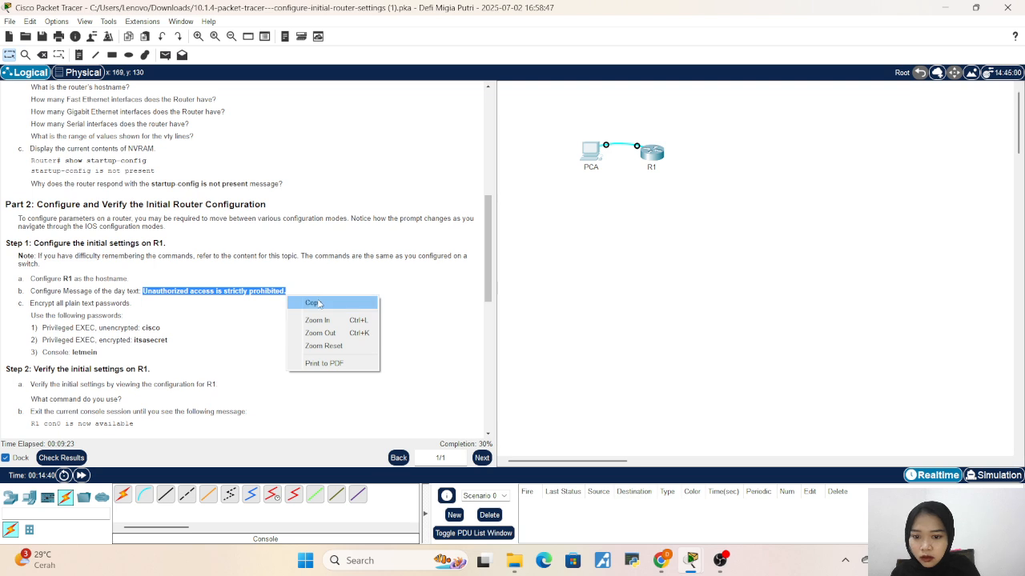
pyautogui.click(312, 303)
pyautogui.click(593, 150)
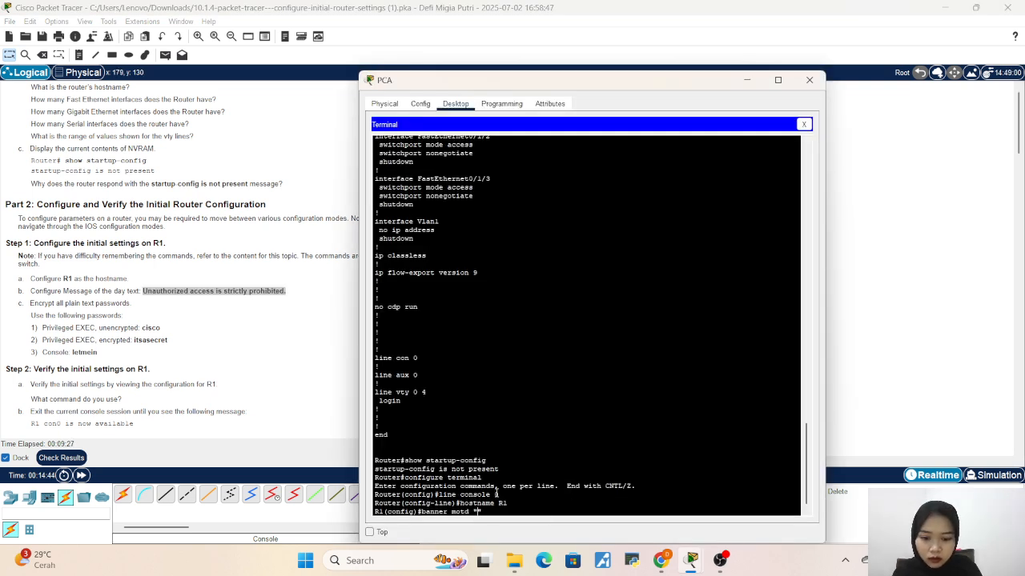
pyautogui.rightClick(478, 513)
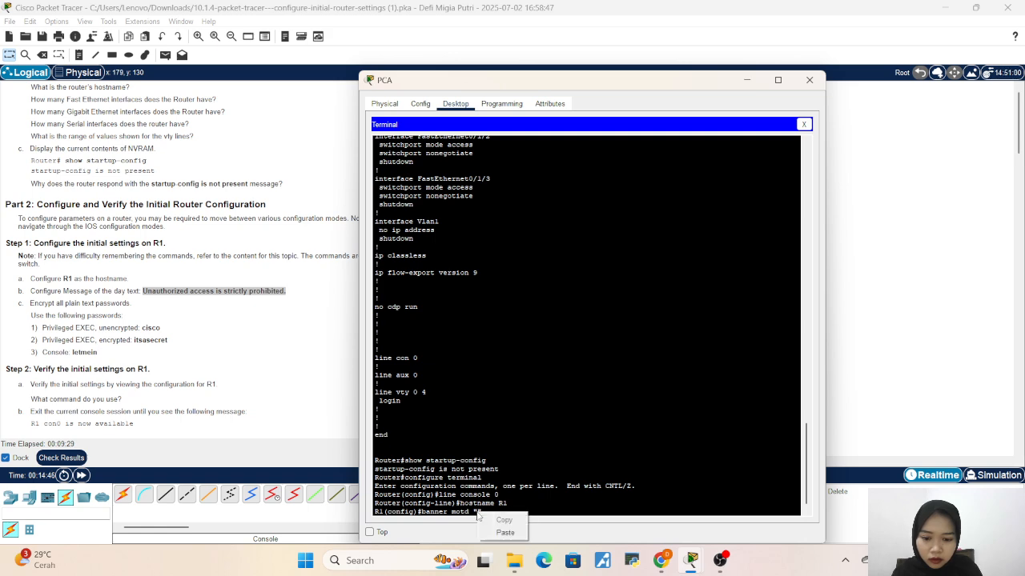
pyautogui.click(504, 533)
pyautogui.write('"')
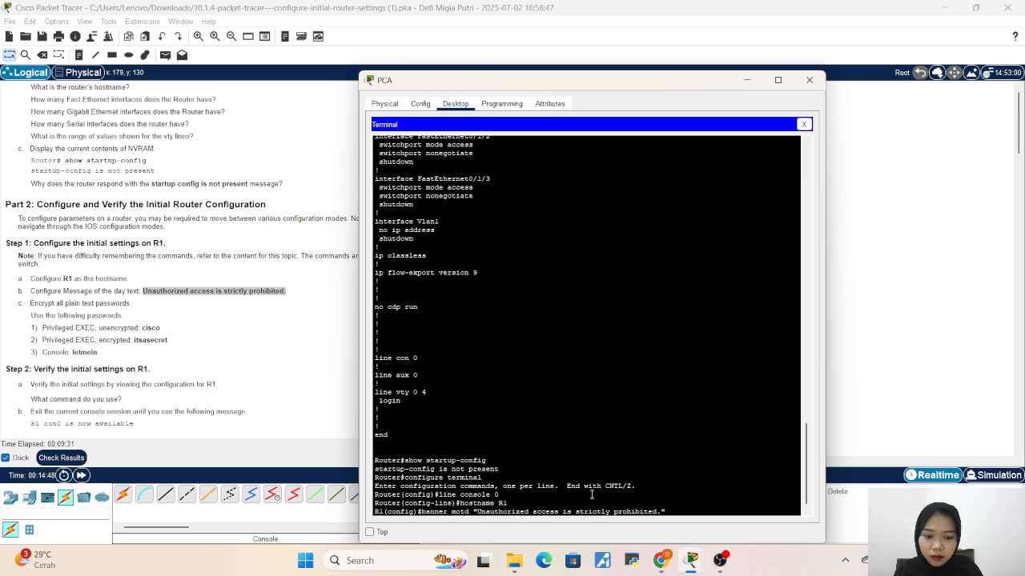
pyautogui.press('Return')
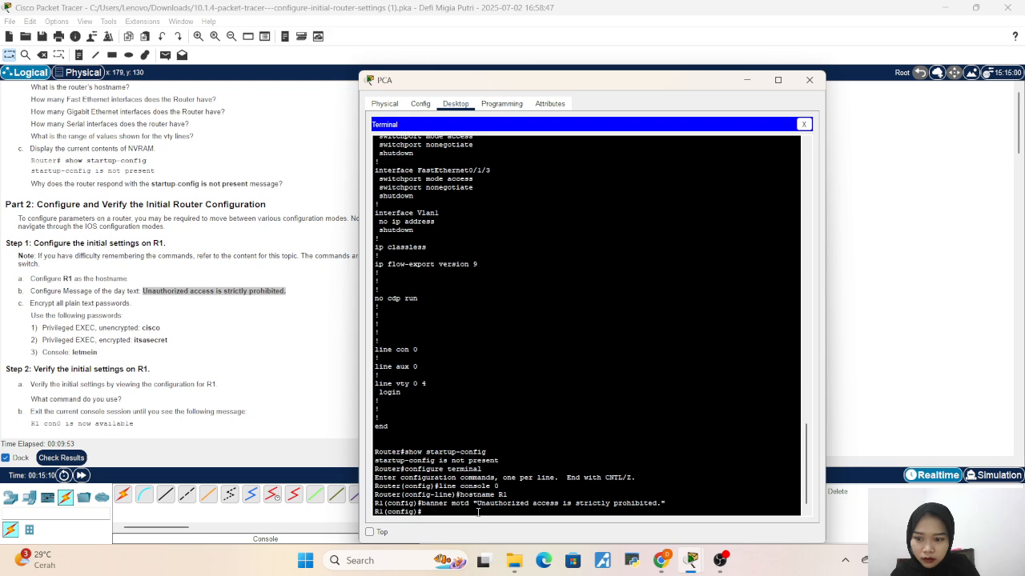
# Step: Give console line 0 the lab's password with login required, then return to global configuration
pyautogui.write('line c')
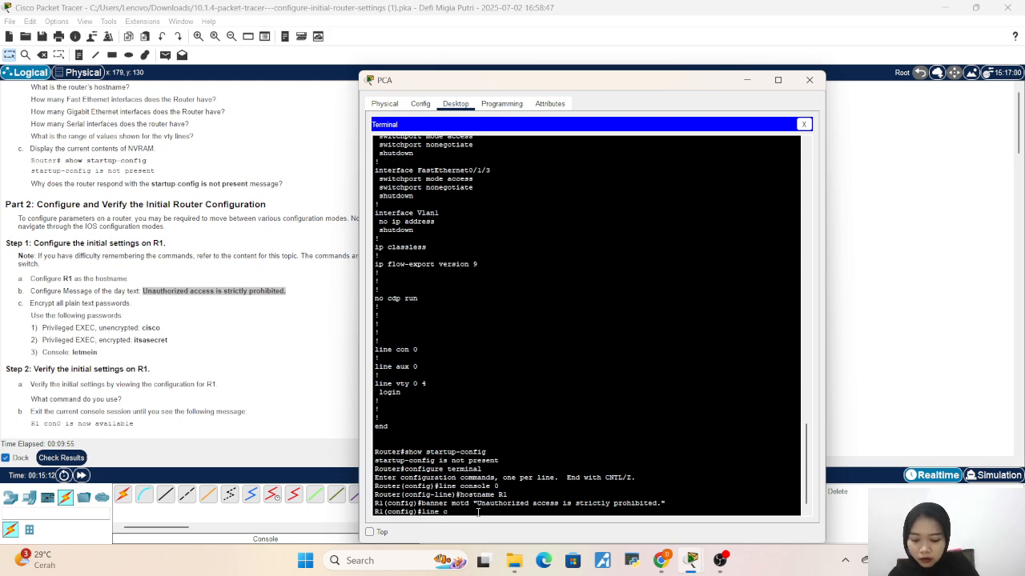
pyautogui.write('onsole')
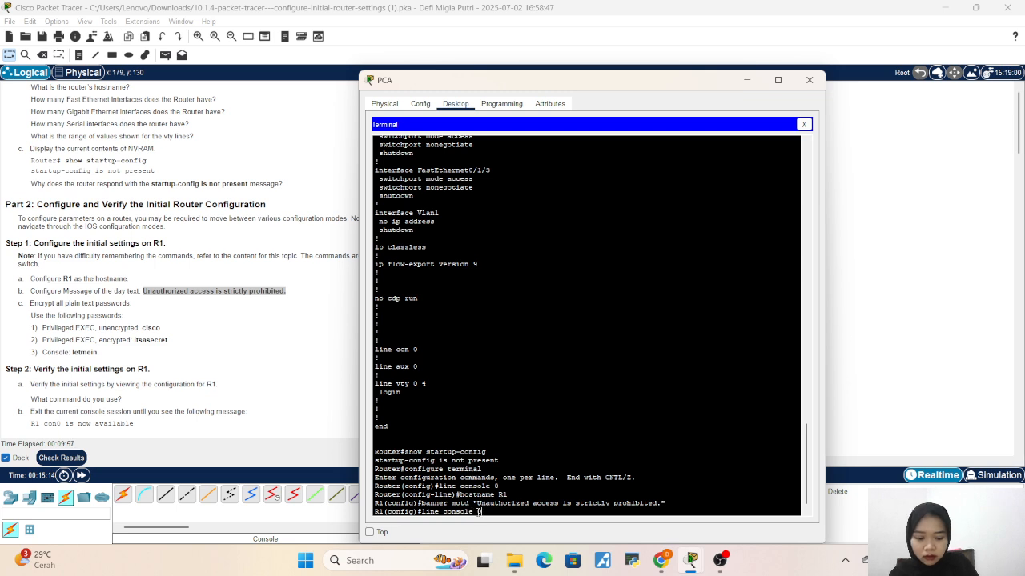
pyautogui.write(' 0')
pyautogui.press('Return')
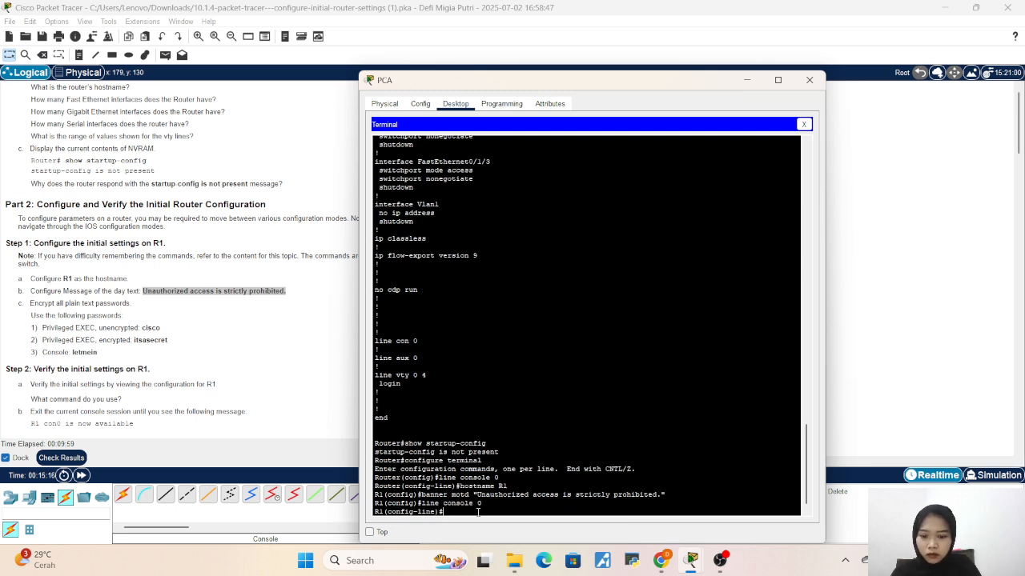
pyautogui.write('password')
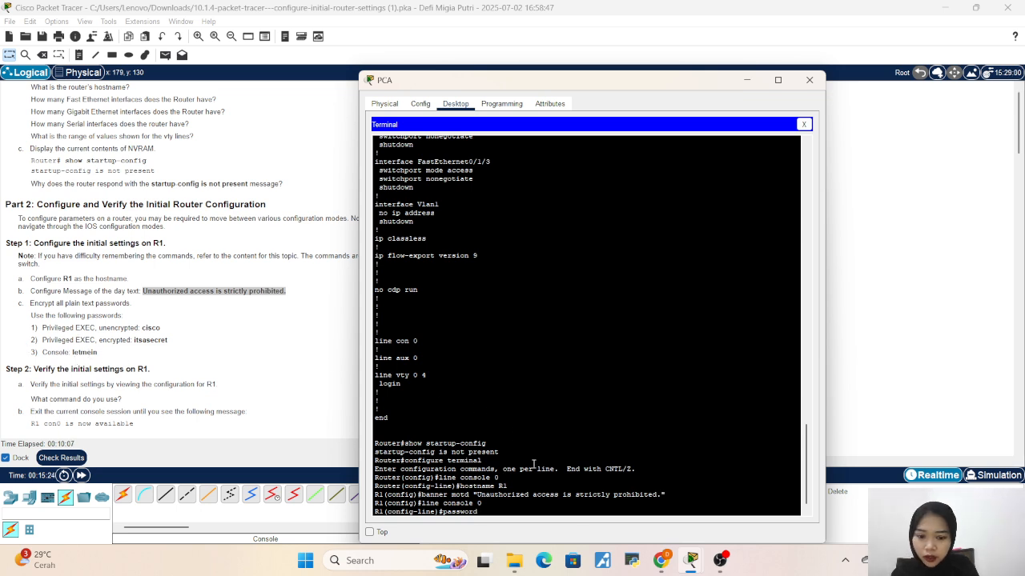
pyautogui.write('letmein')
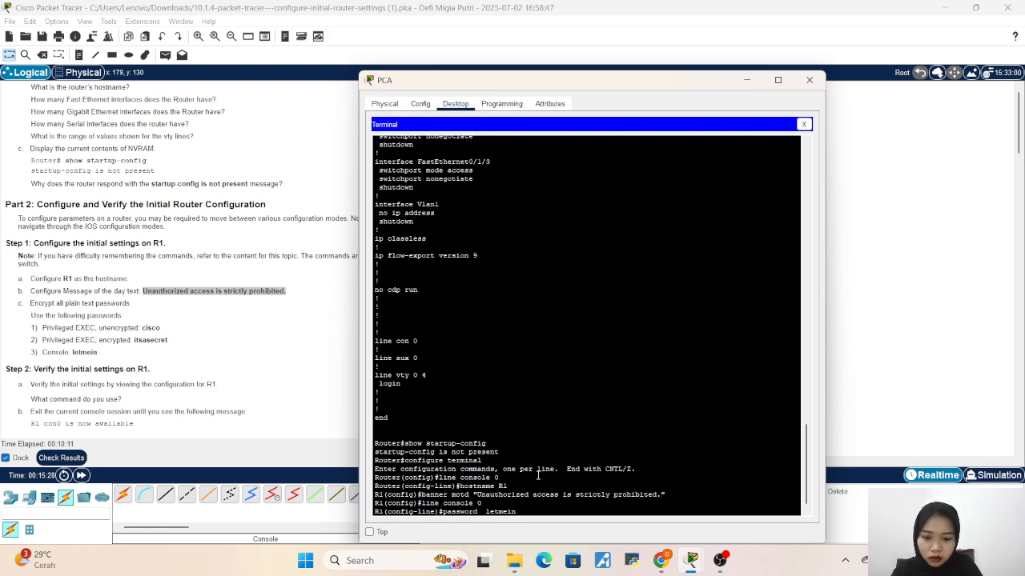
pyautogui.press('BackSpace')
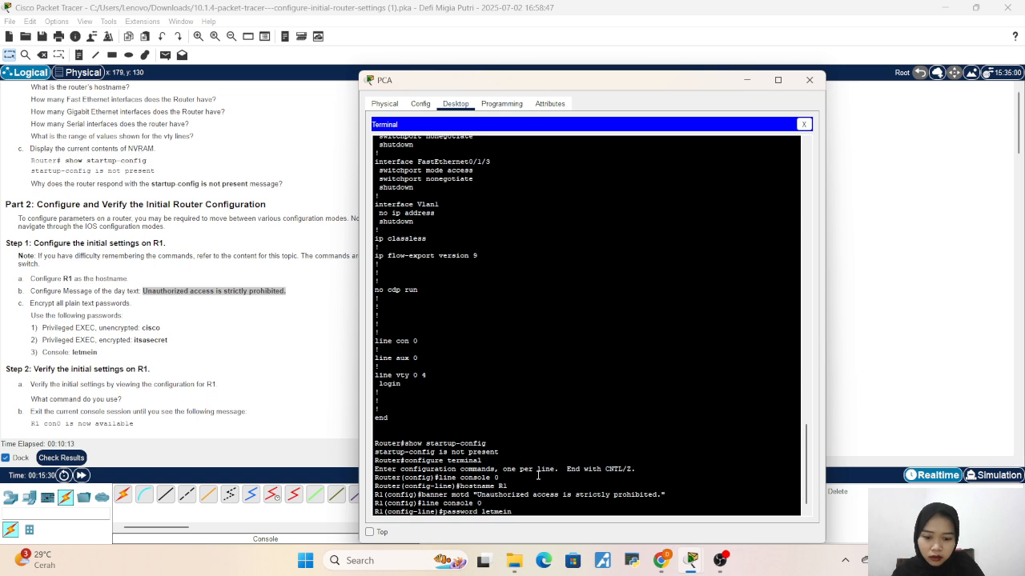
pyautogui.press('Return')
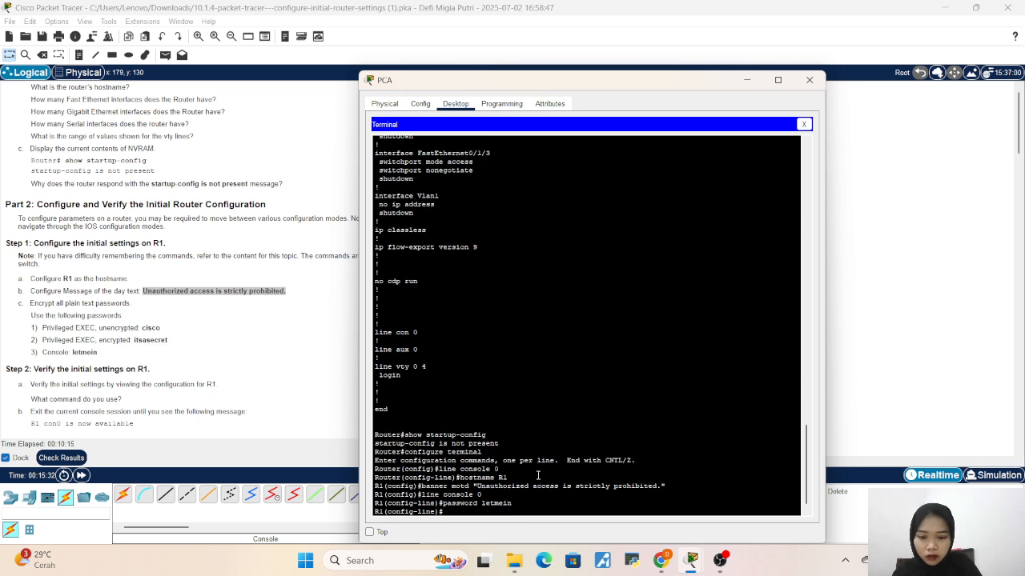
pyautogui.write('login')
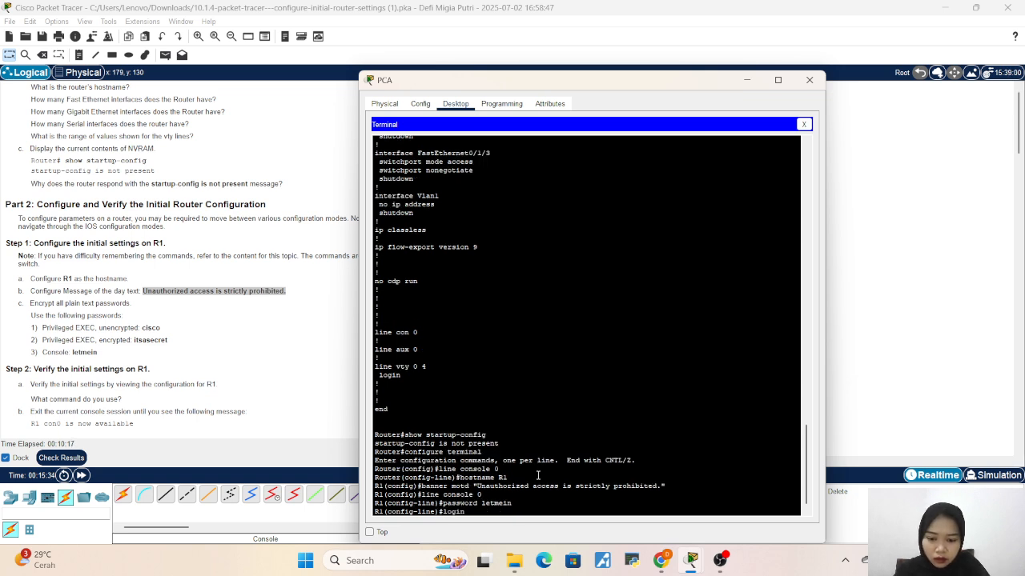
pyautogui.press('Return')
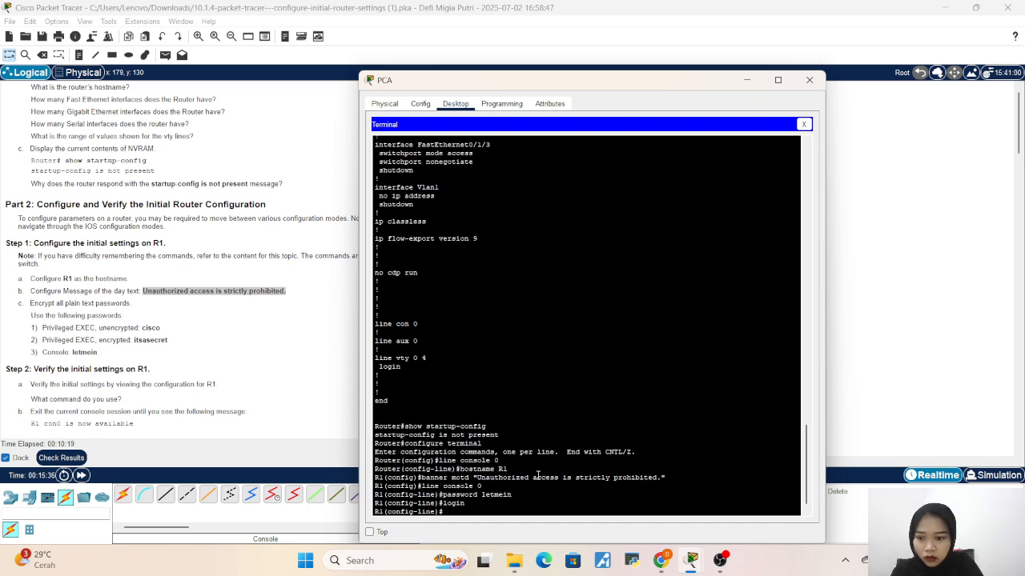
pyautogui.write('exit')
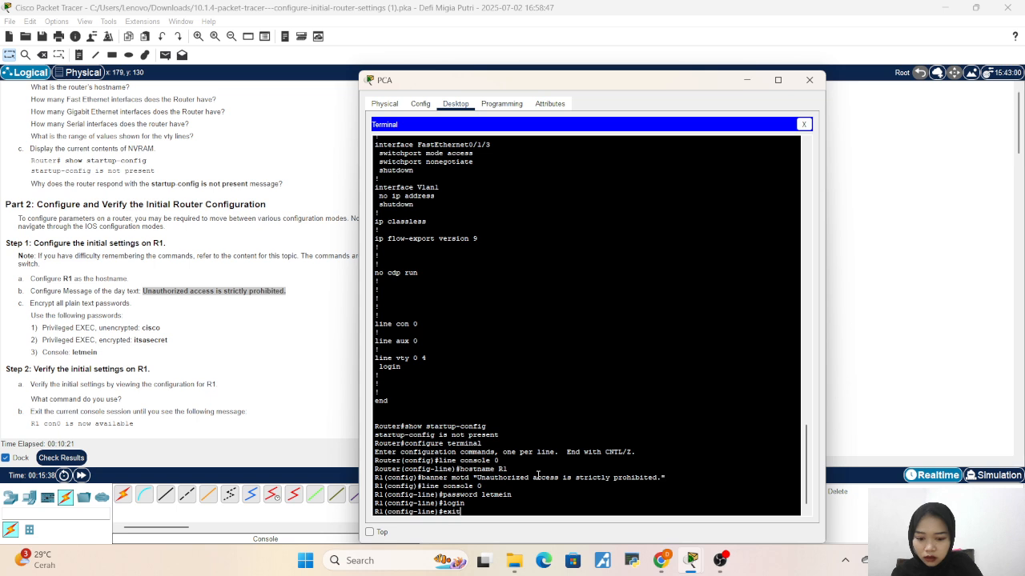
pyautogui.press('Return')
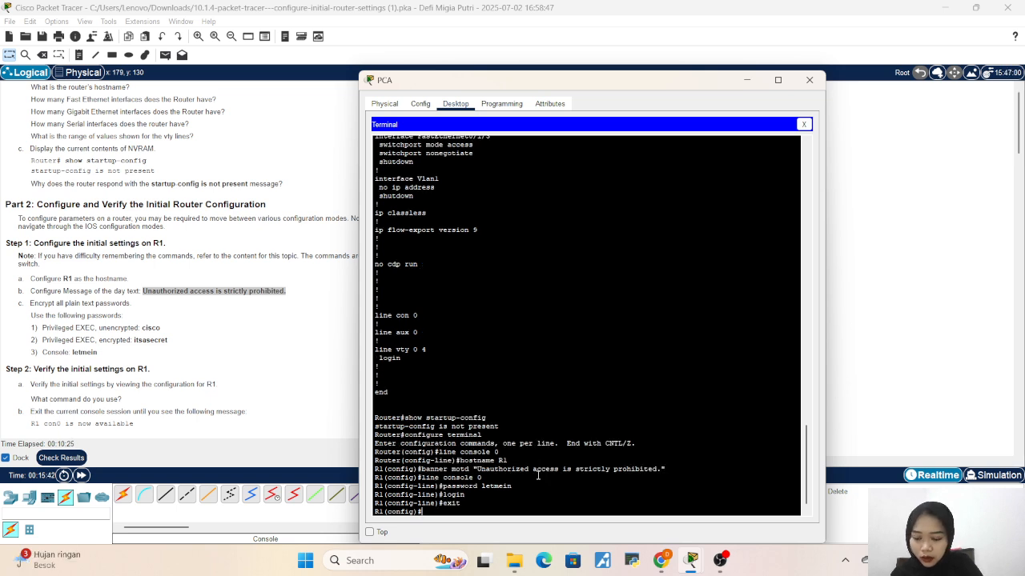
pyautogui.write('enable p')
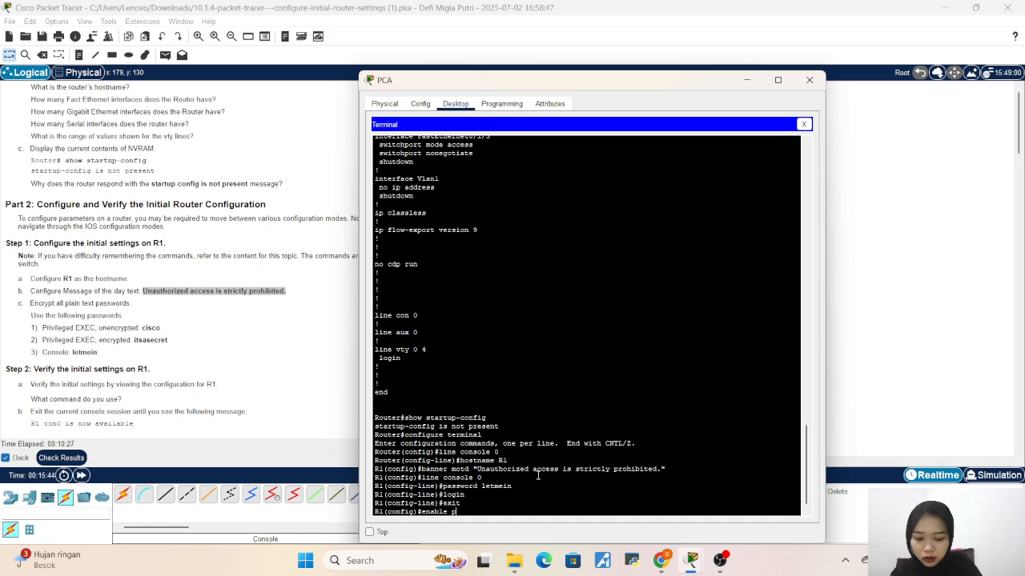
pyautogui.write('assword')
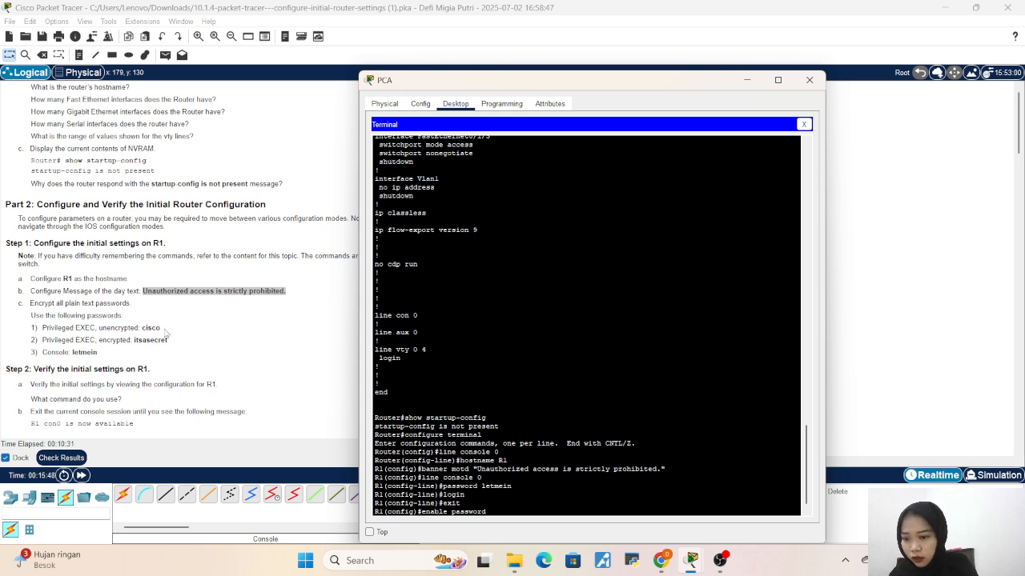
# Step: Apply the unencrypted enable password, then replace it with the encrypted one from the lab sheet
pyautogui.write('c')
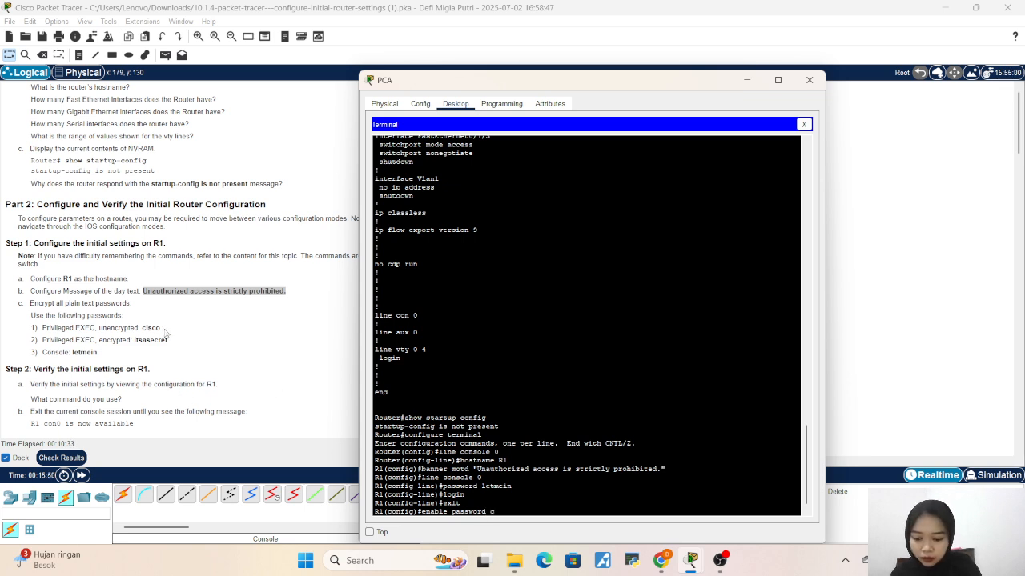
pyautogui.write('isco')
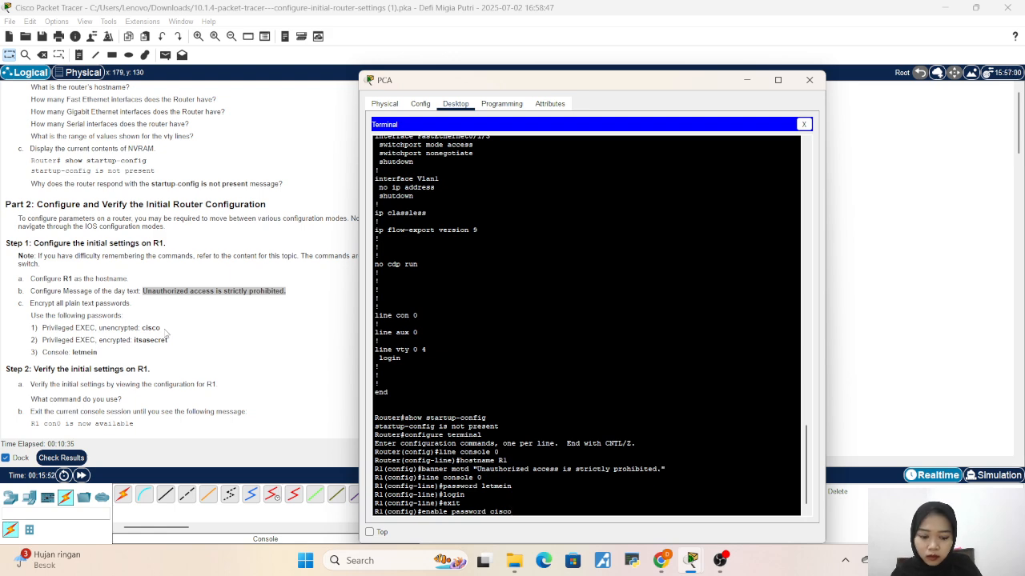
pyautogui.press('Return')
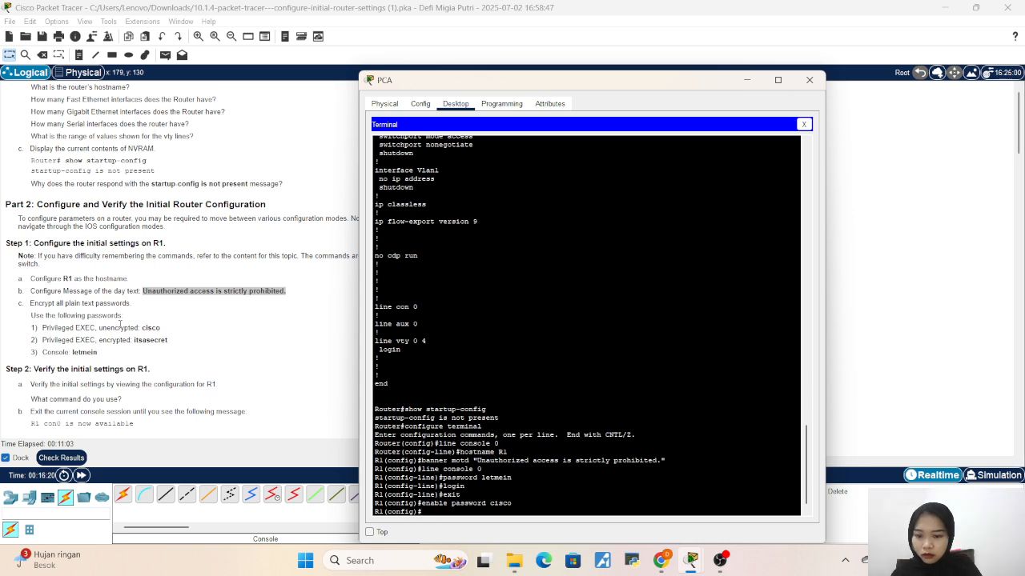
pyautogui.write('enable')
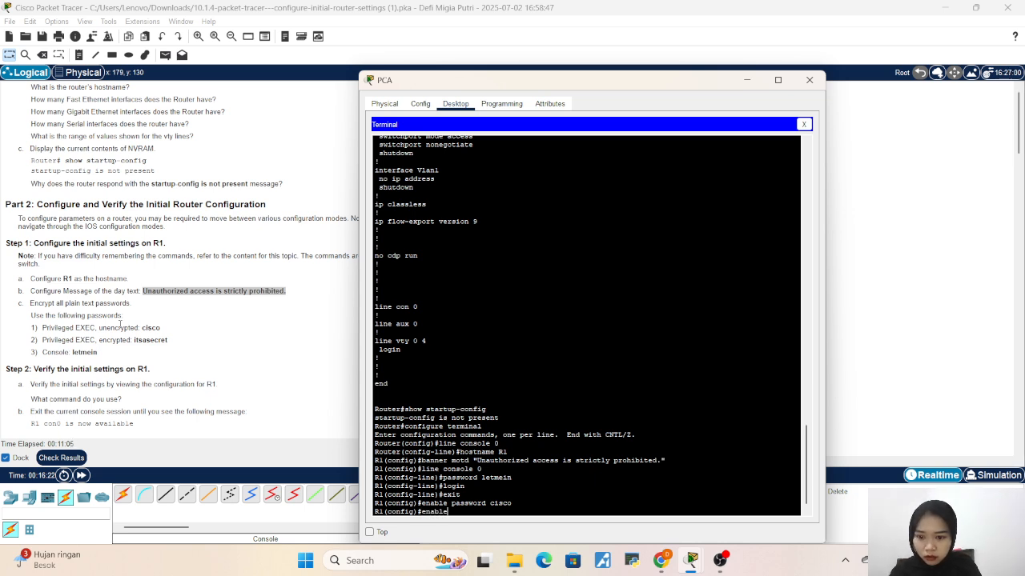
pyautogui.write(' password')
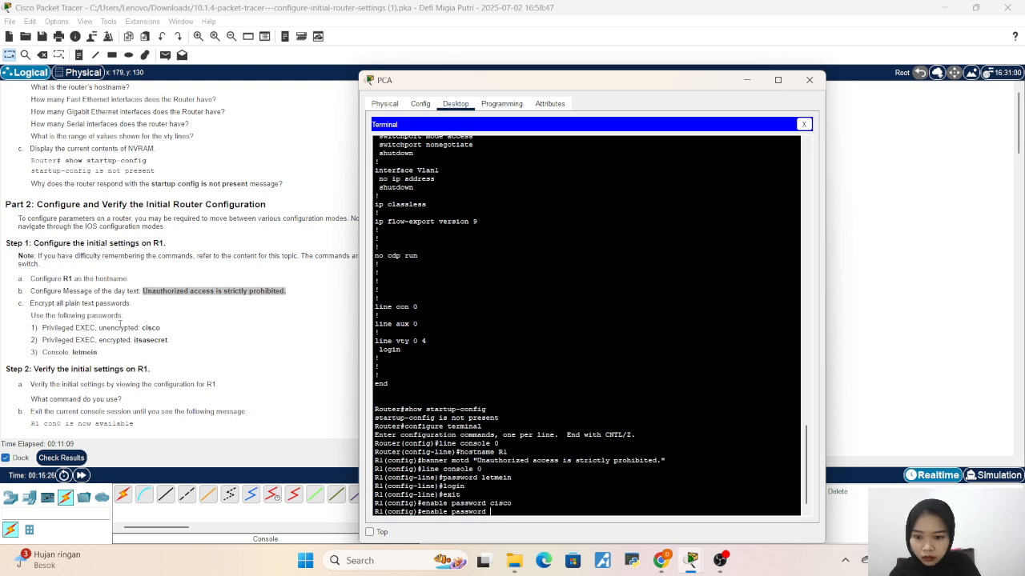
pyautogui.write(' its')
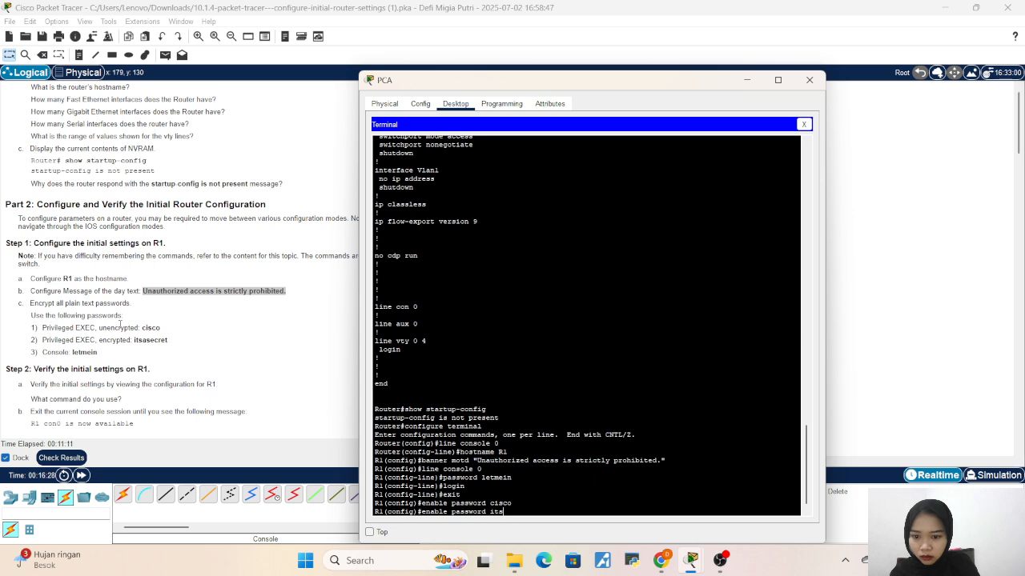
pyautogui.write('asecret')
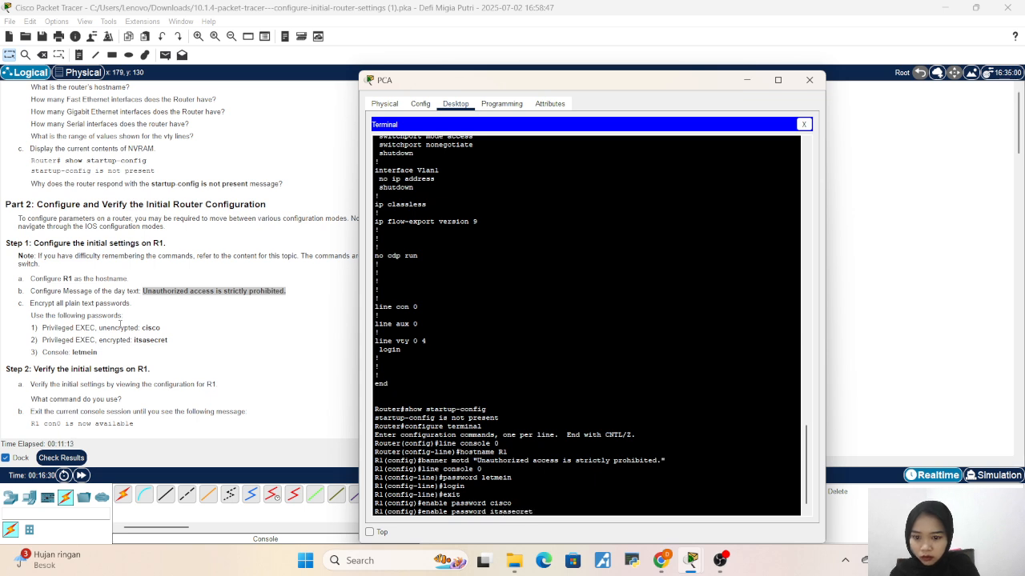
pyautogui.press('Return')
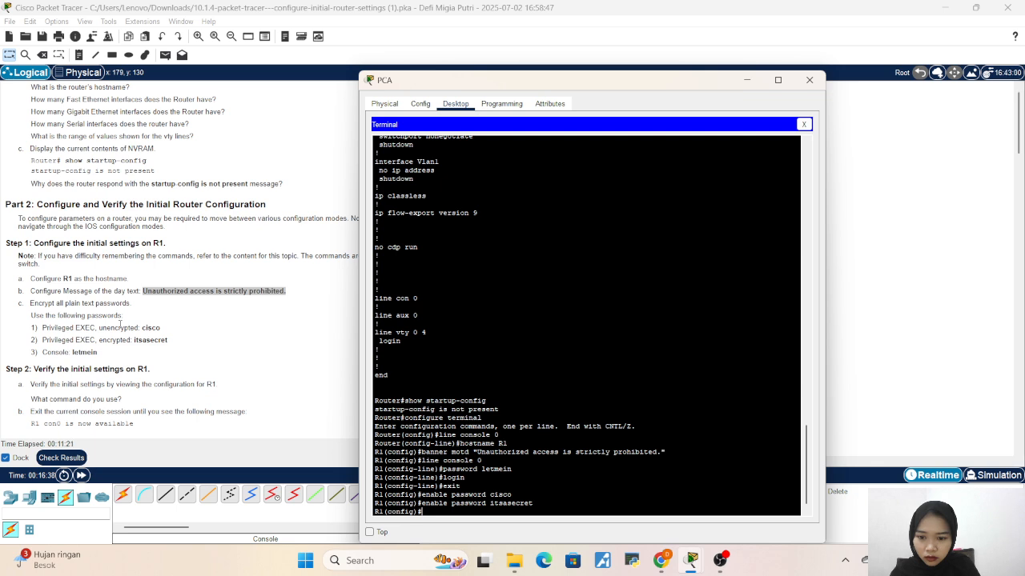
# Step: Apply service password-encryption on R1, then exit global configuration back to R1#
pyautogui.write('serv')
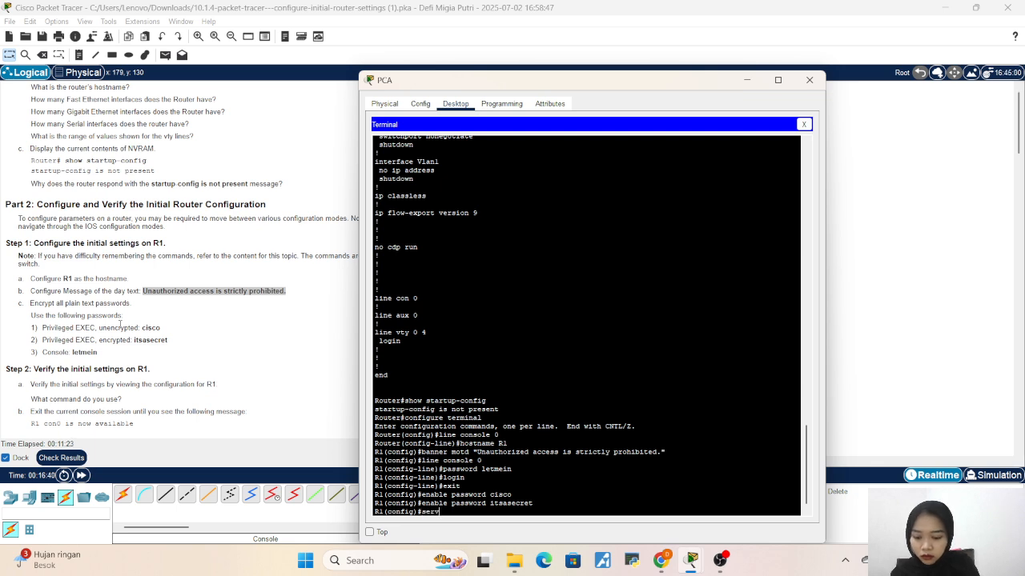
pyautogui.write('ice p')
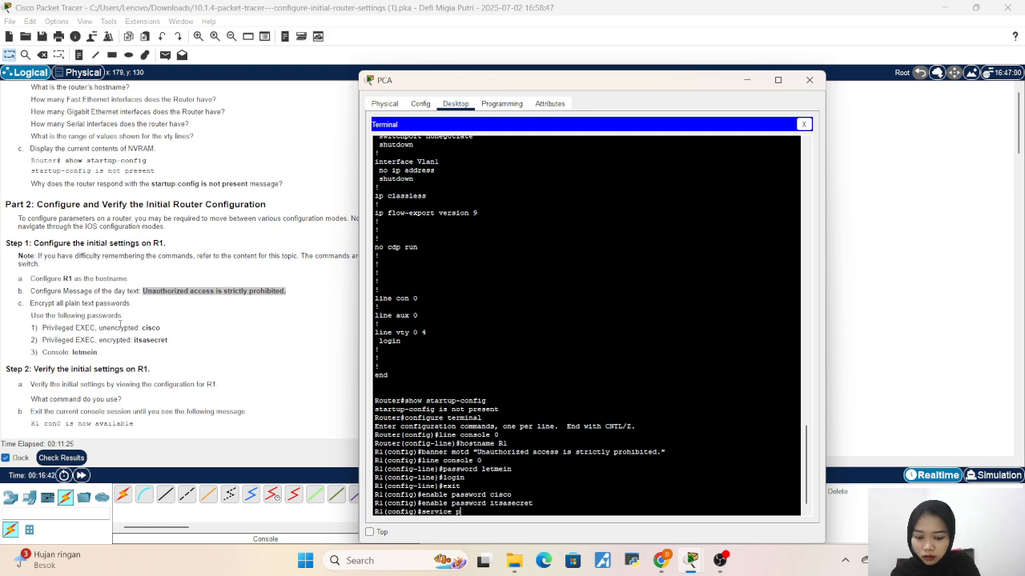
pyautogui.write('assword-')
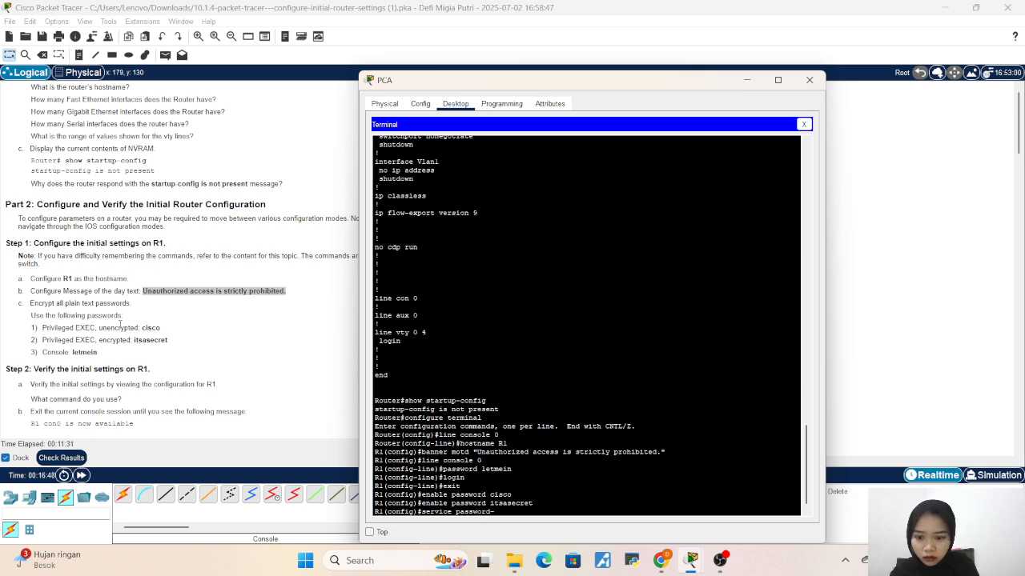
pyautogui.write('enc')
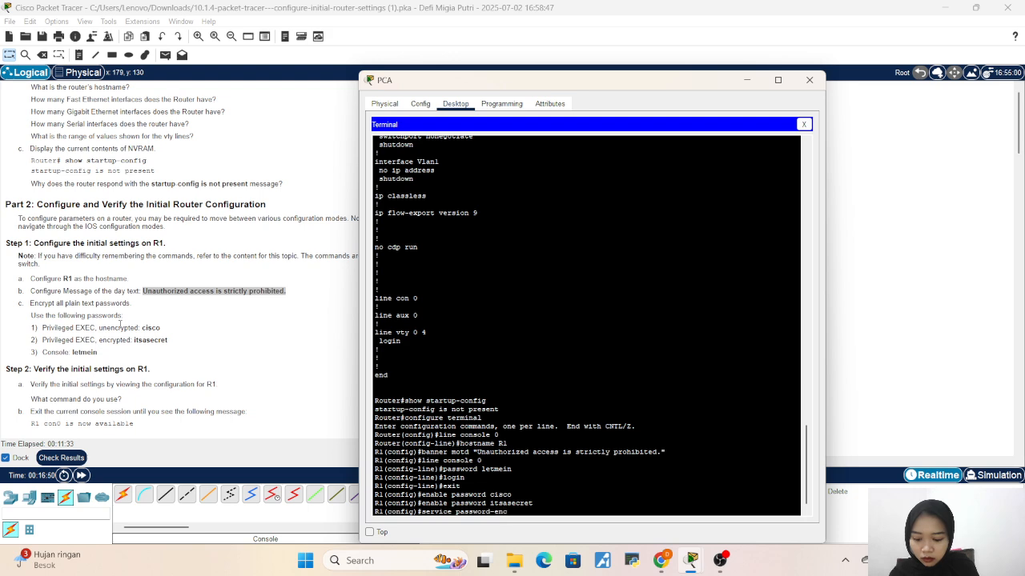
pyautogui.write('ryp')
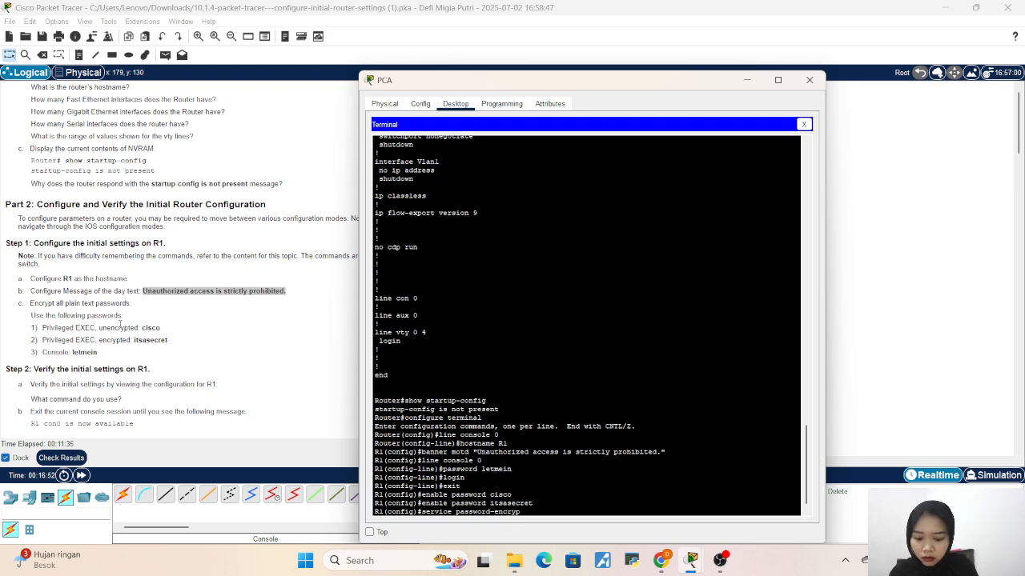
pyautogui.write('tio')
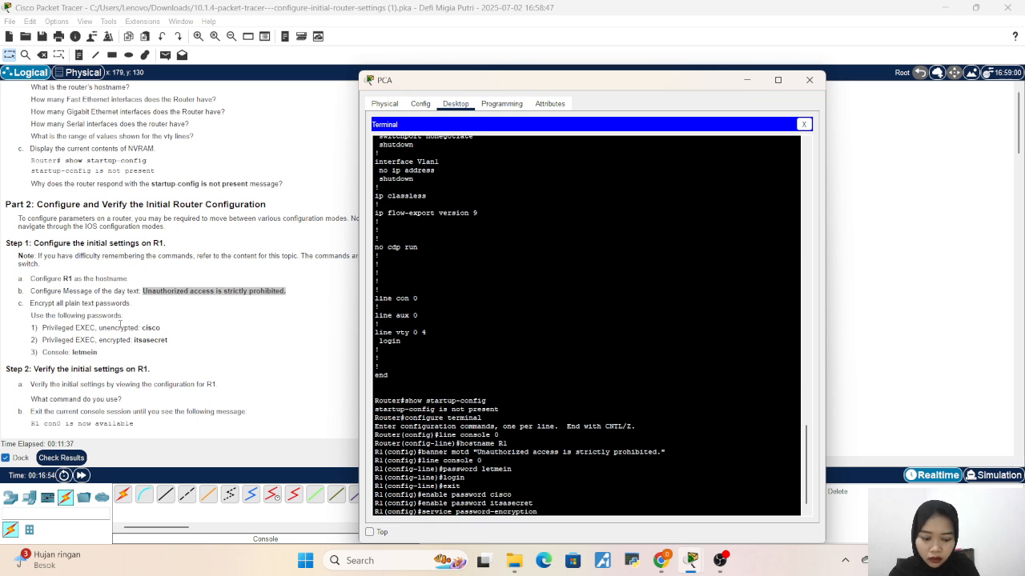
pyautogui.write('n')
pyautogui.press('Return')
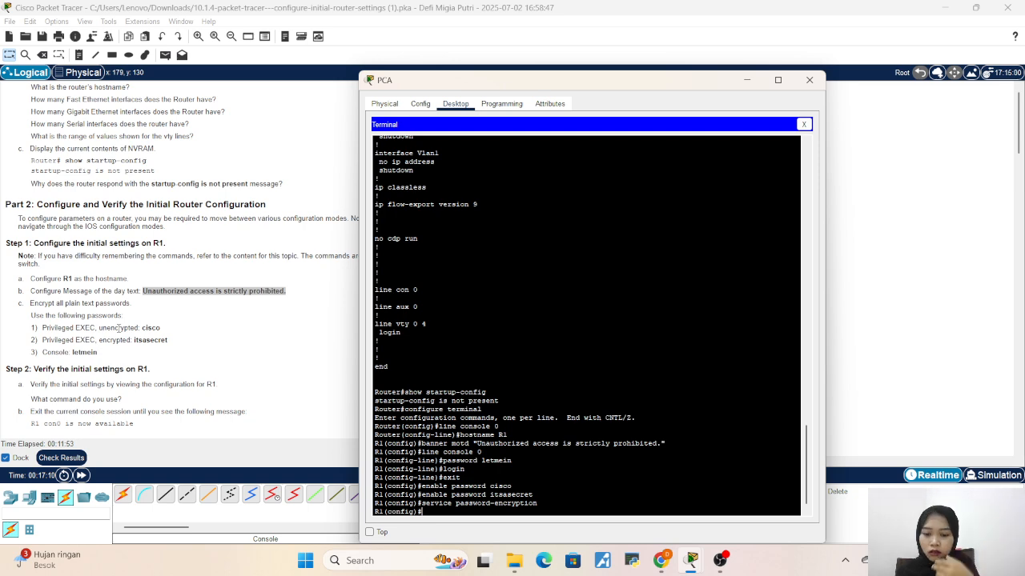
pyautogui.write('exit')
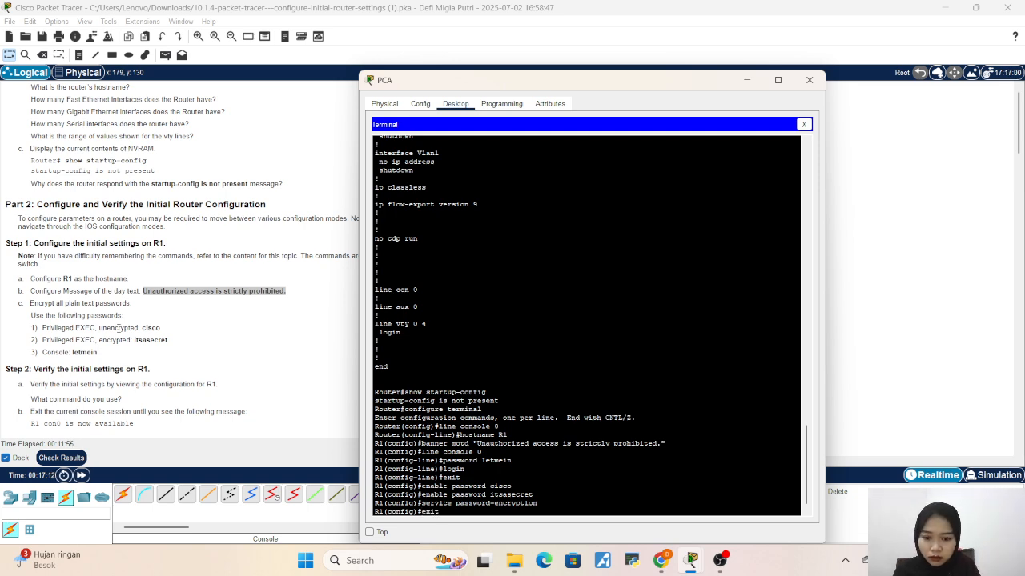
pyautogui.press('Return')
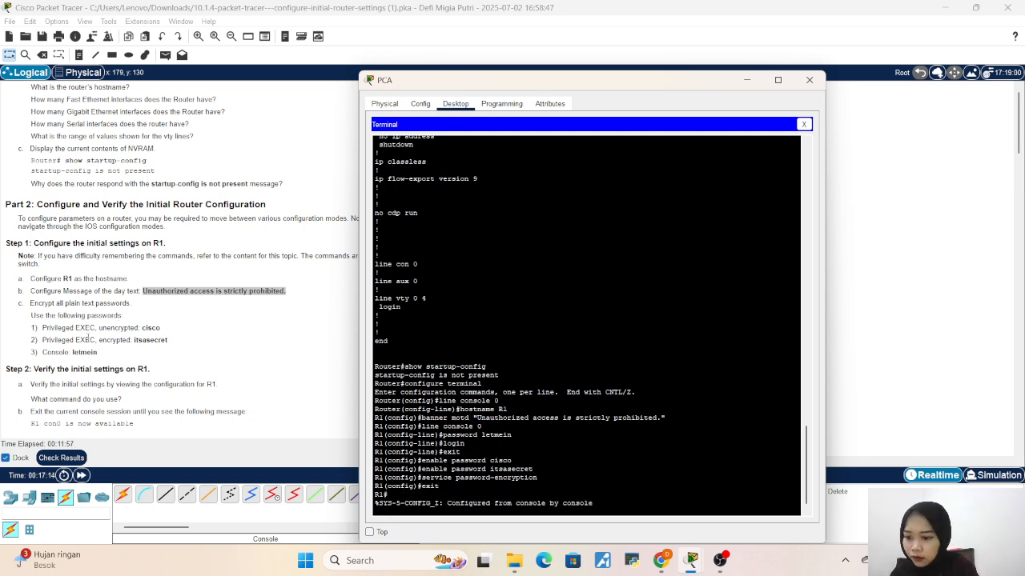
# Step: Scroll the R1 terminal output to review the entered global configuration commands
pyautogui.scroll(-5, 96, 332)
pyautogui.scroll(2, 88, 337)
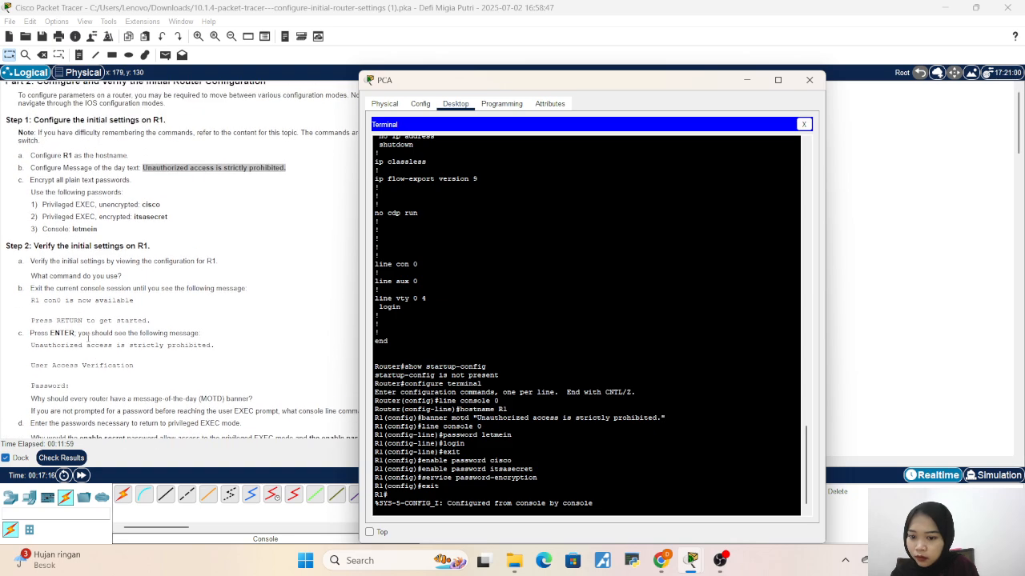
pyautogui.scroll(1, 88, 338)
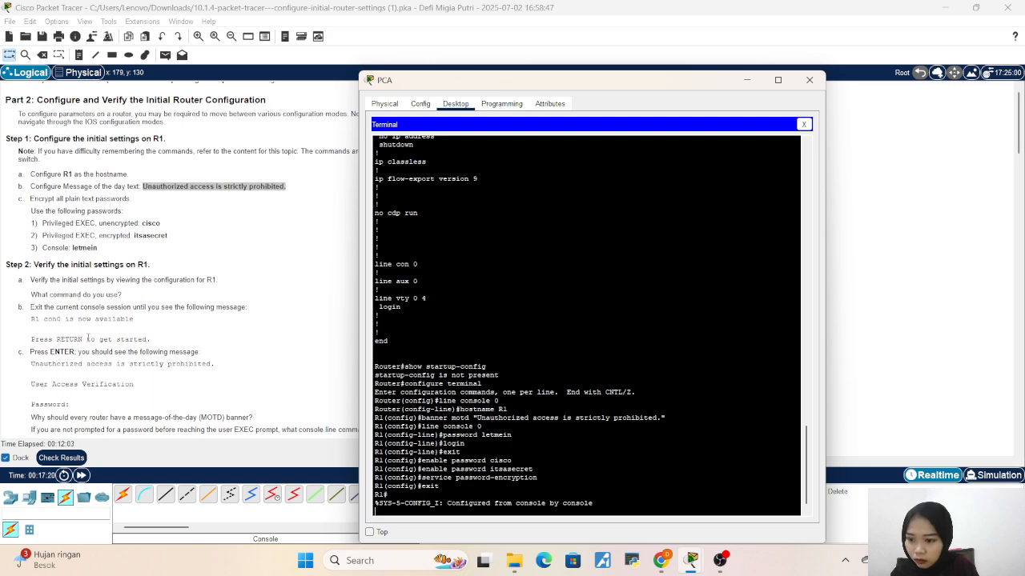
pyautogui.scroll(-7, 88, 339)
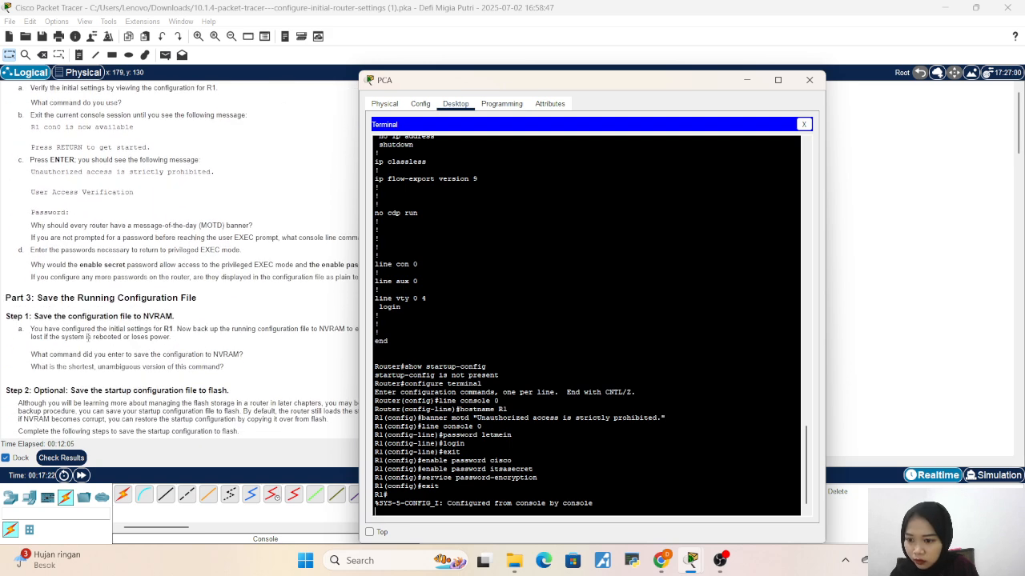
pyautogui.scroll(9, 88, 339)
pyautogui.scroll(2, 88, 337)
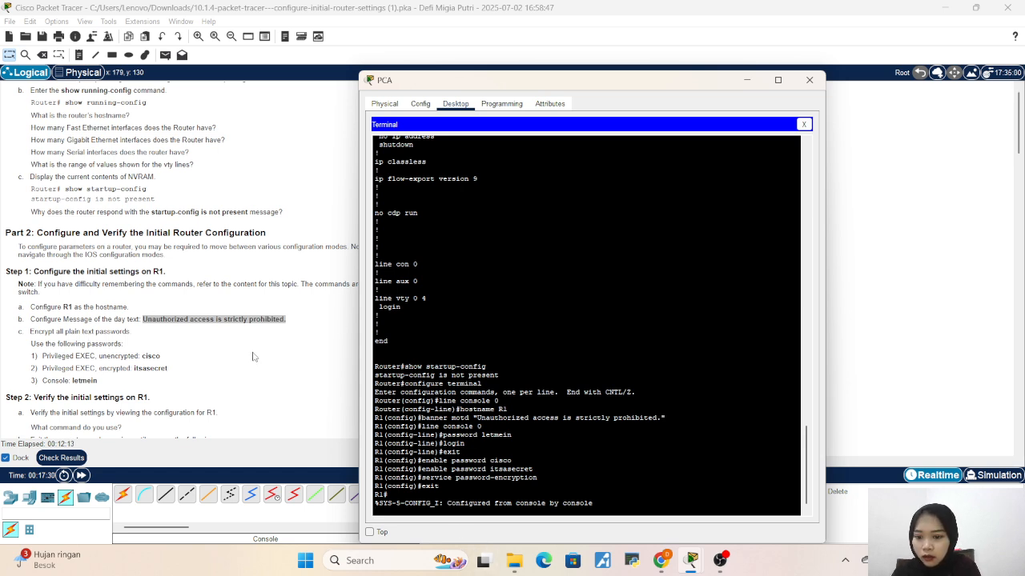
# Step: Run copy running-config startup-config and accept the default startup-config filename
pyautogui.write('cop')
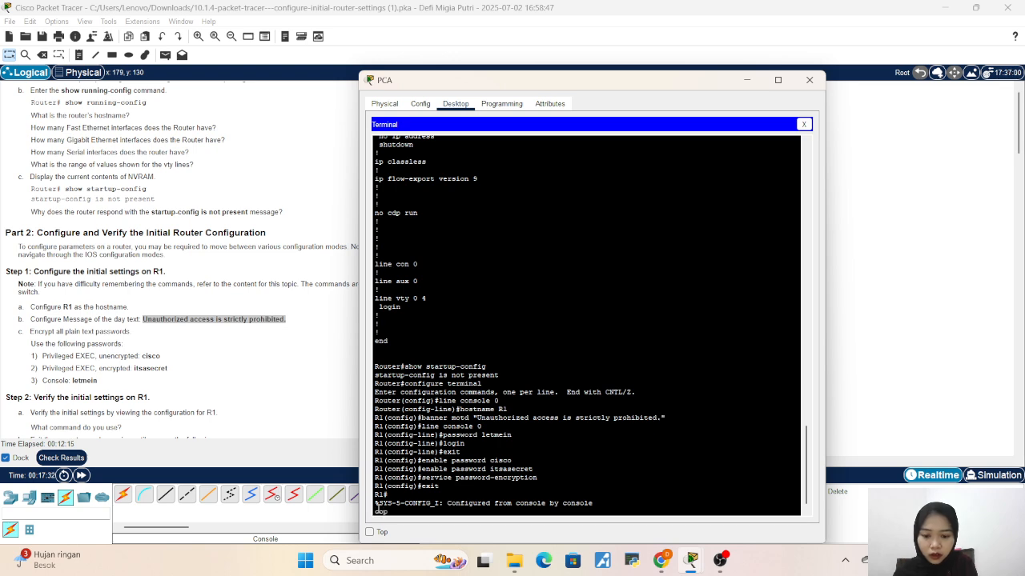
pyautogui.write('y running')
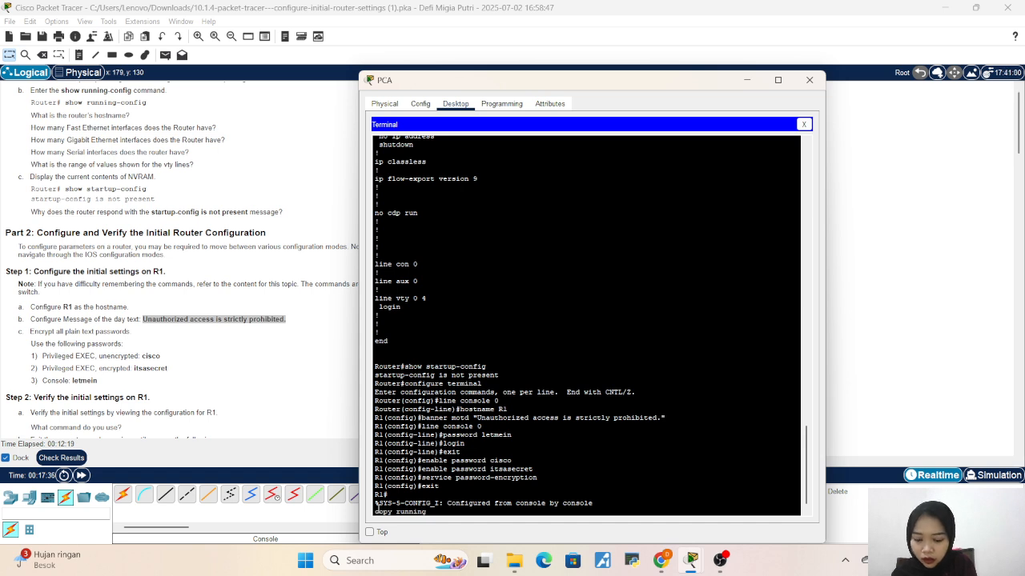
pyautogui.write('-config')
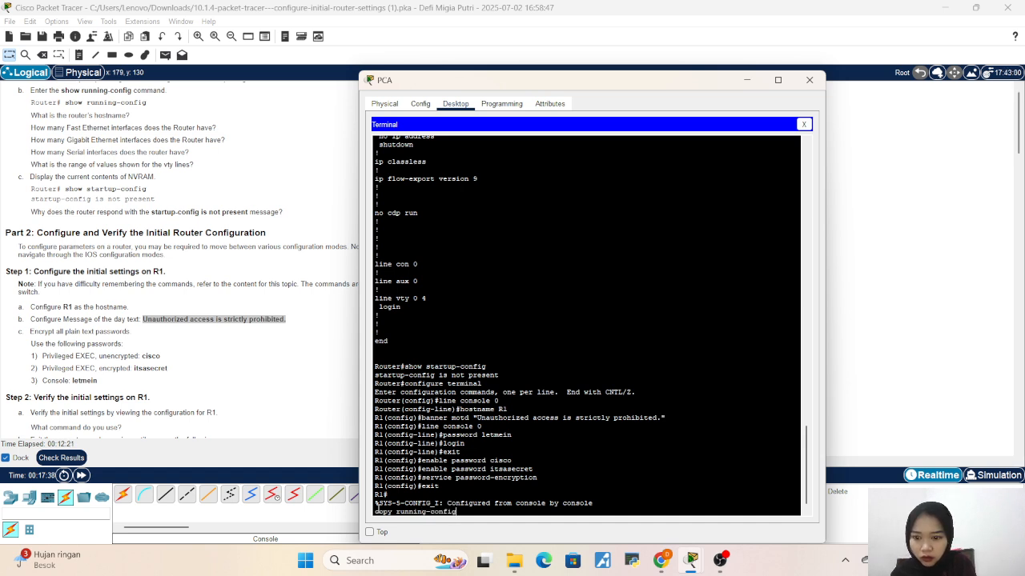
pyautogui.write(' startup')
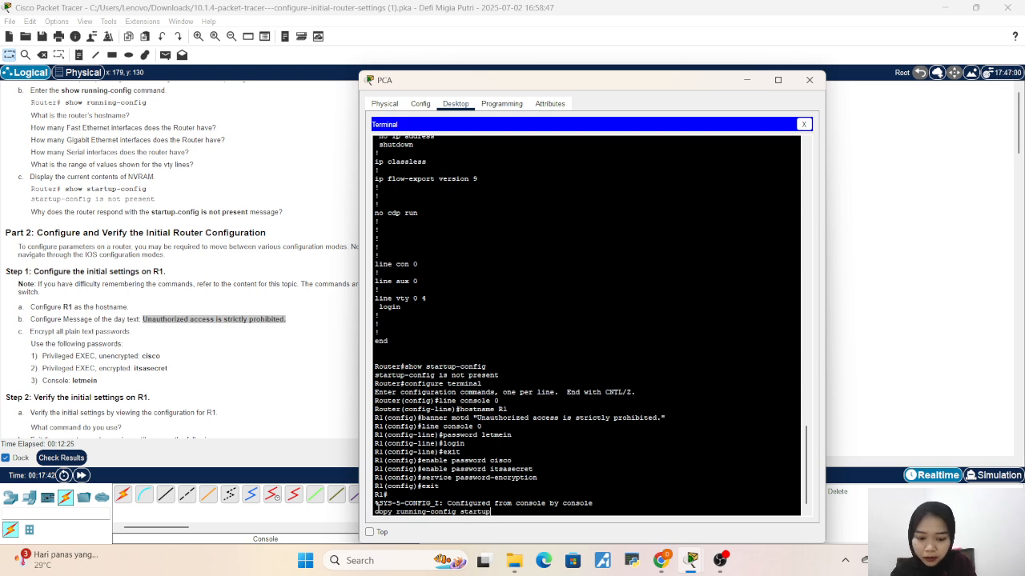
pyautogui.write('-config')
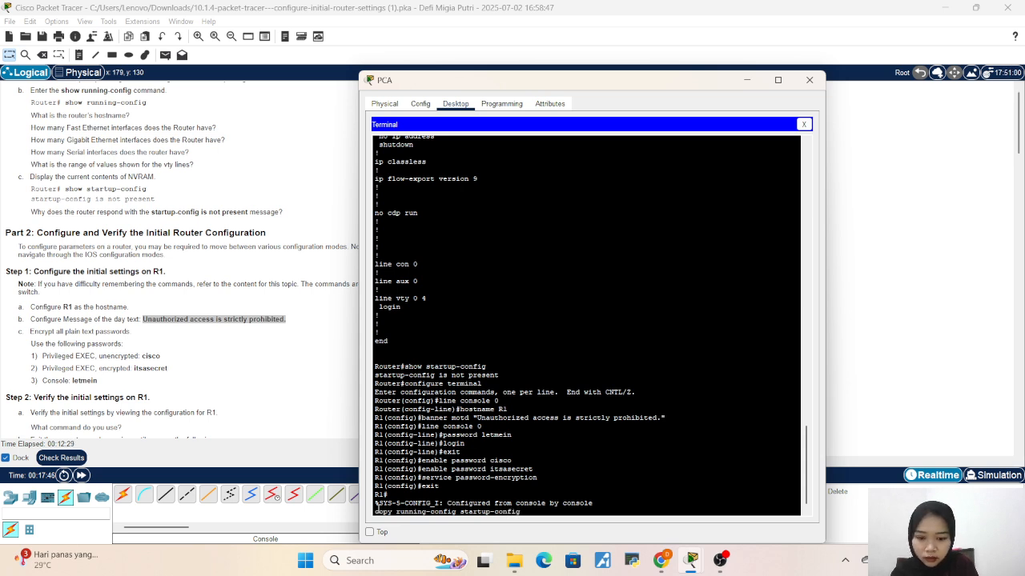
pyautogui.press('Return')
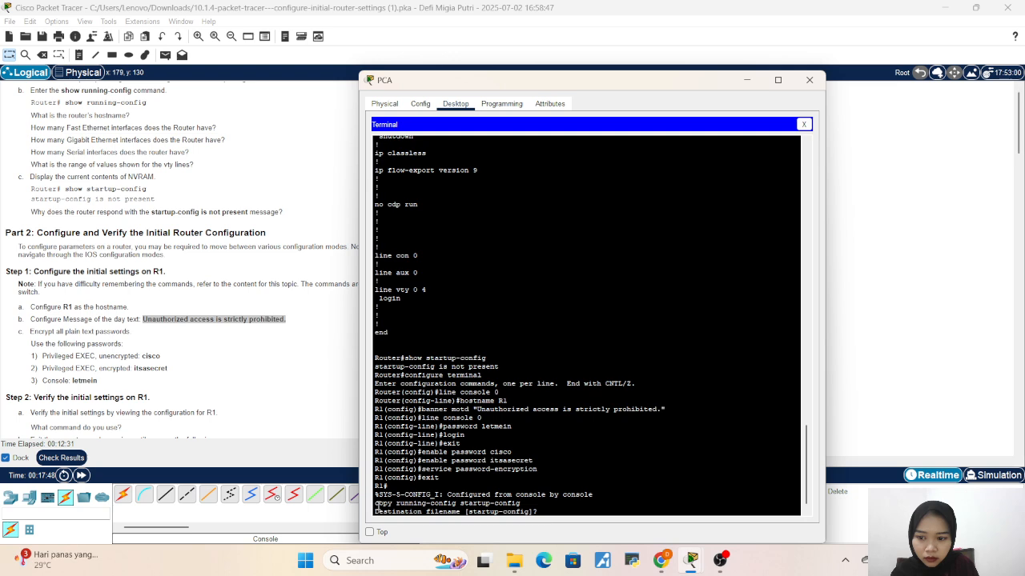
pyautogui.press('Return')
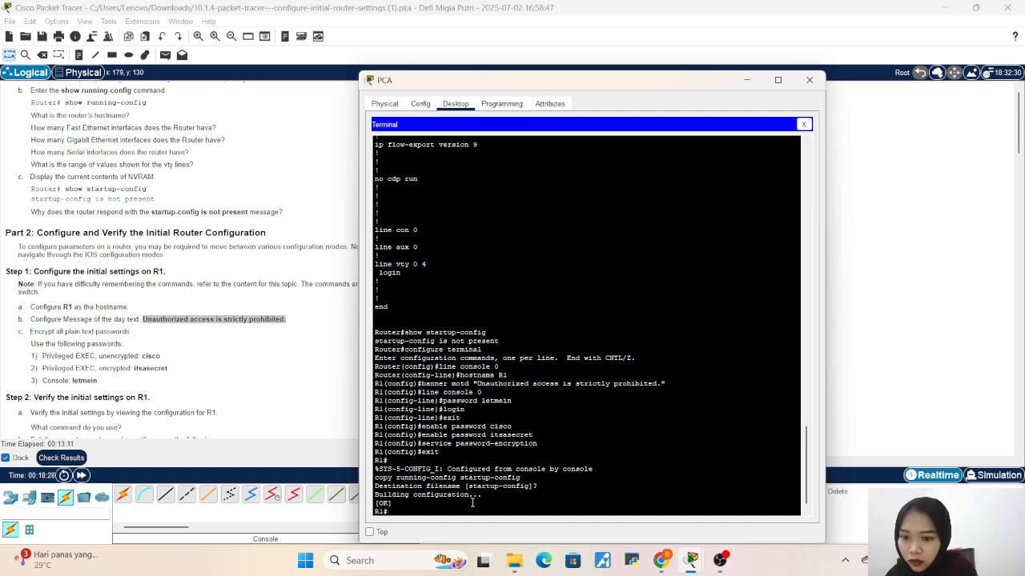
# Step: Run show flash and review the listing with the c1900-universalk9-mz.SPA.151-4.M4.bin image
pyautogui.write('sh')
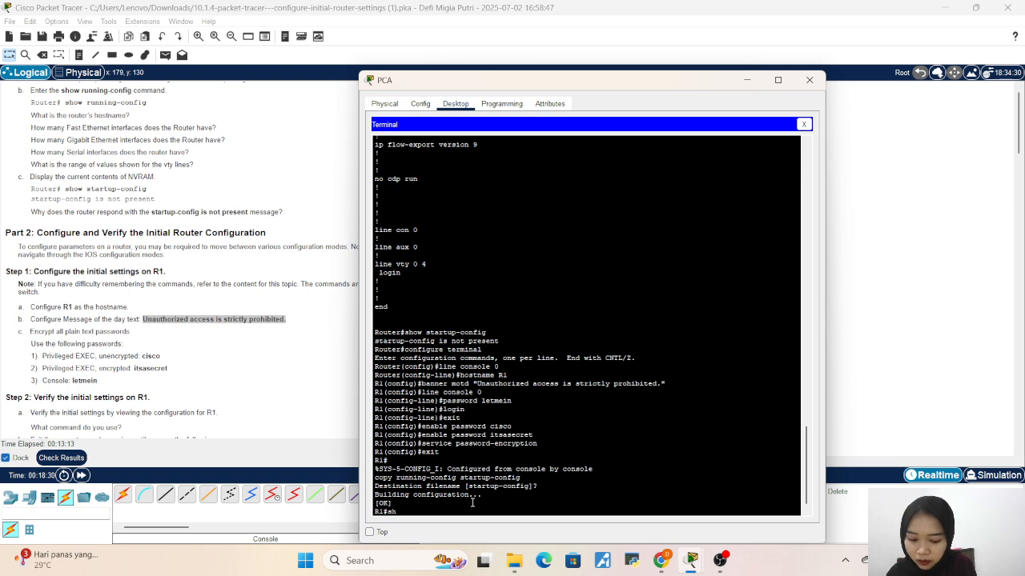
pyautogui.write('ow f')
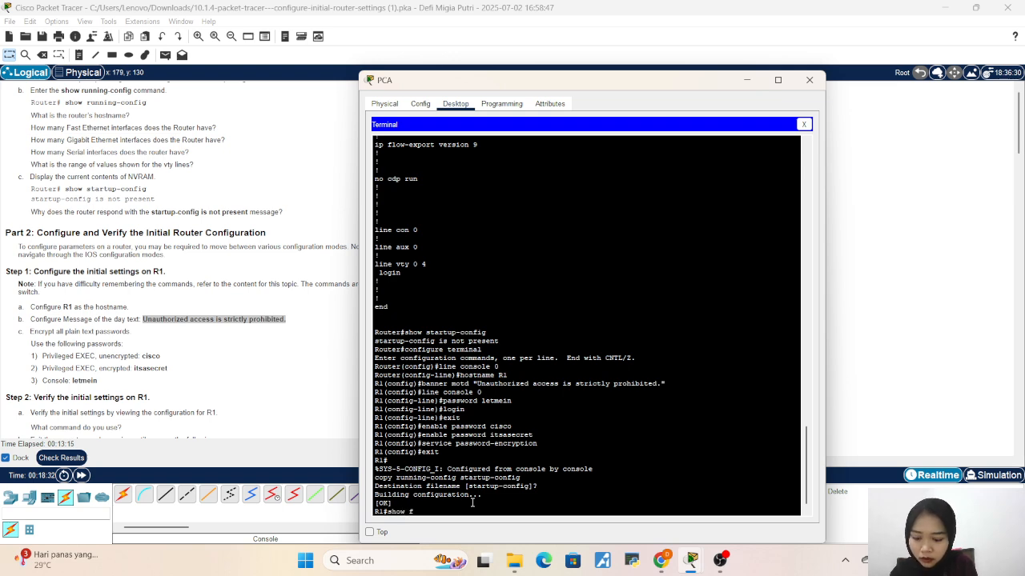
pyautogui.write('la')
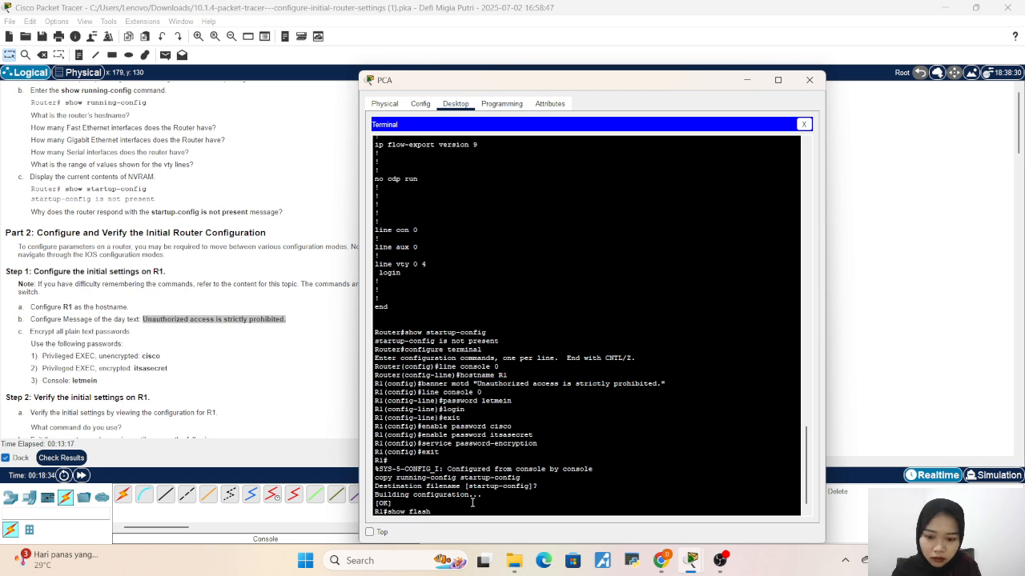
pyautogui.write('sh')
pyautogui.press('Return')
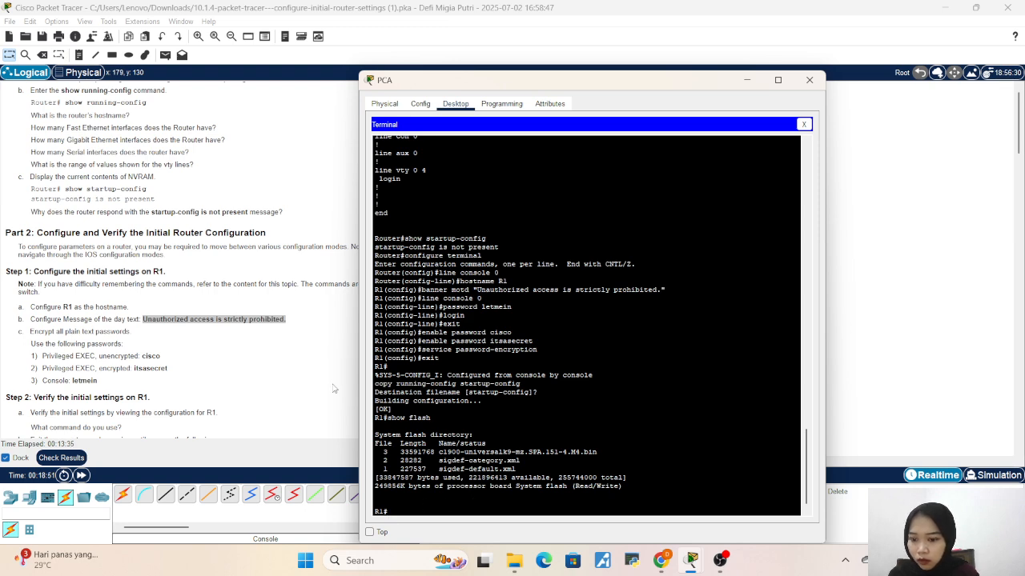
pyautogui.scroll(-3, 49, 284)
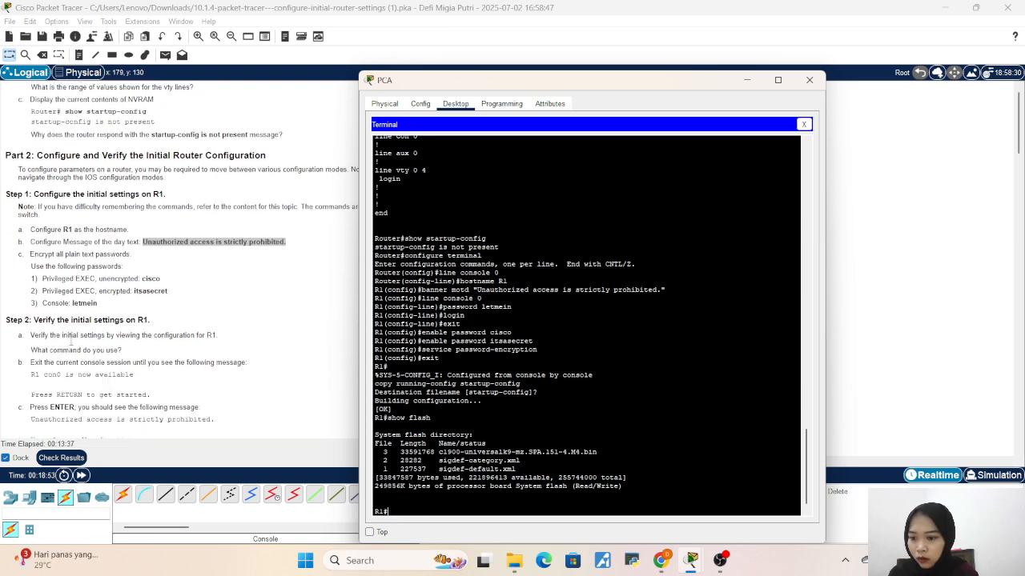
pyautogui.scroll(1, 98, 298)
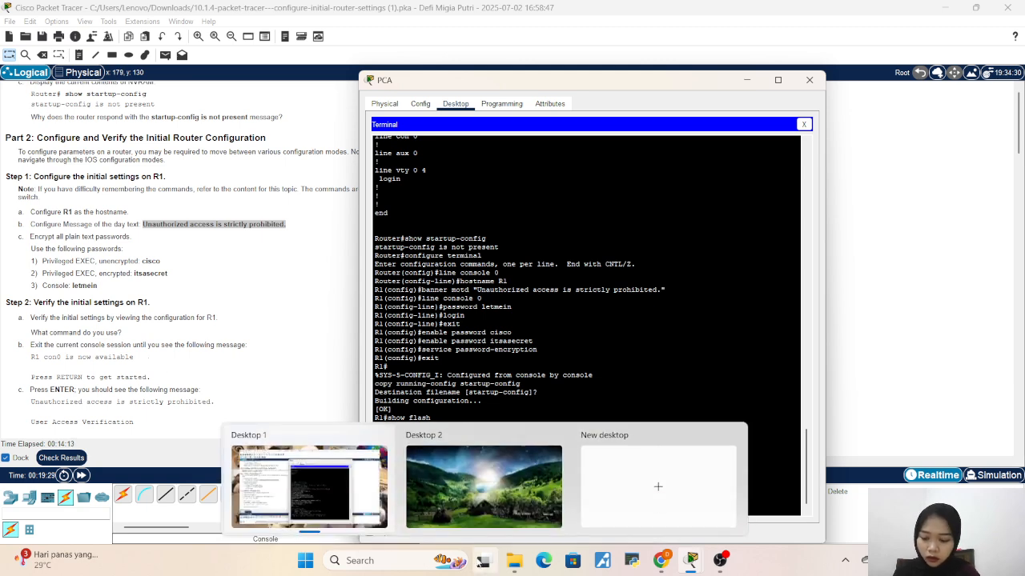
# Step: Log out of R1, log back in with the console password, then exit from R1>
pyautogui.write('exit')
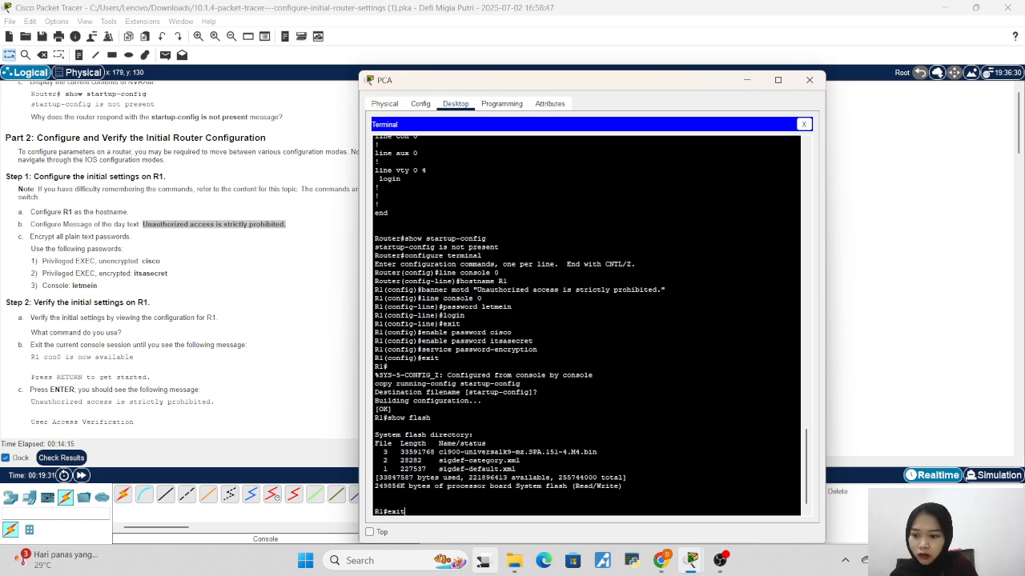
pyautogui.press('Return')
pyautogui.press('Return')
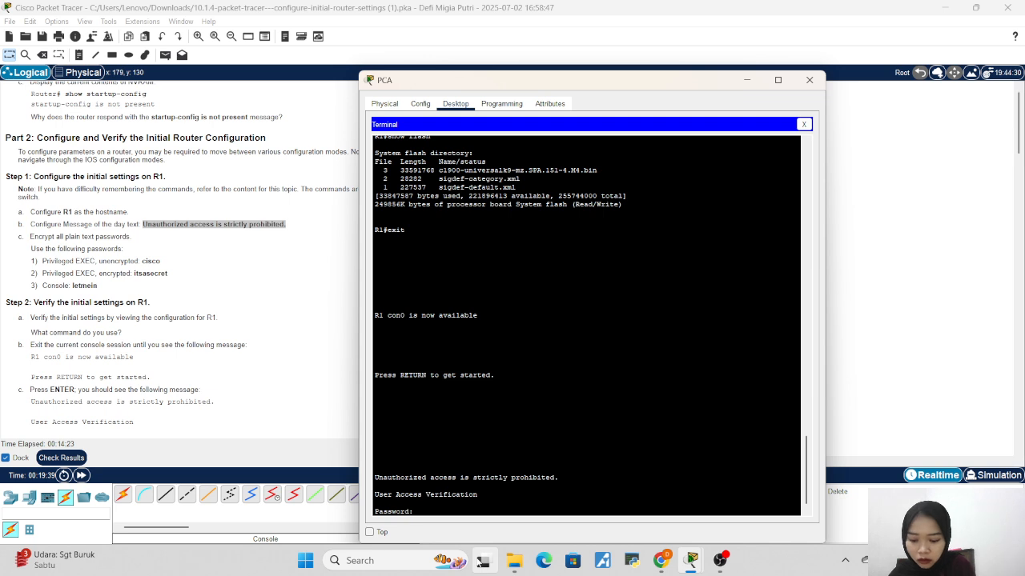
pyautogui.press('Return')
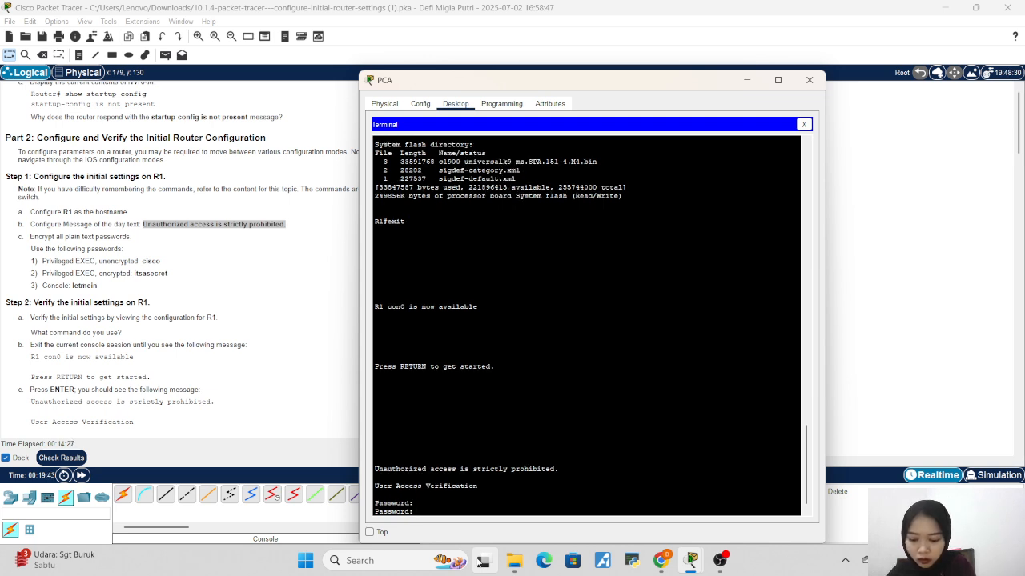
pyautogui.press('Return')
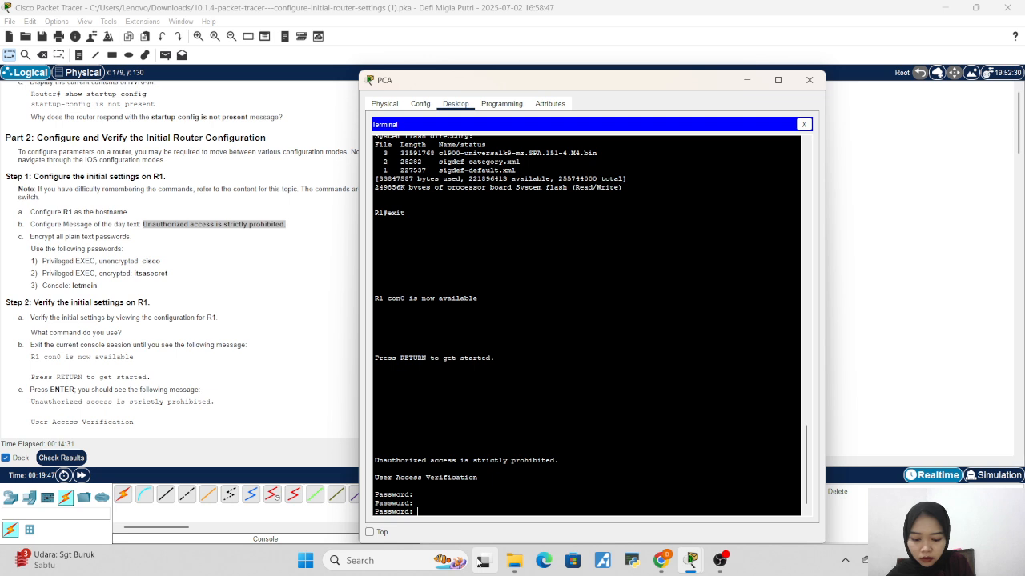
pyautogui.press('Return')
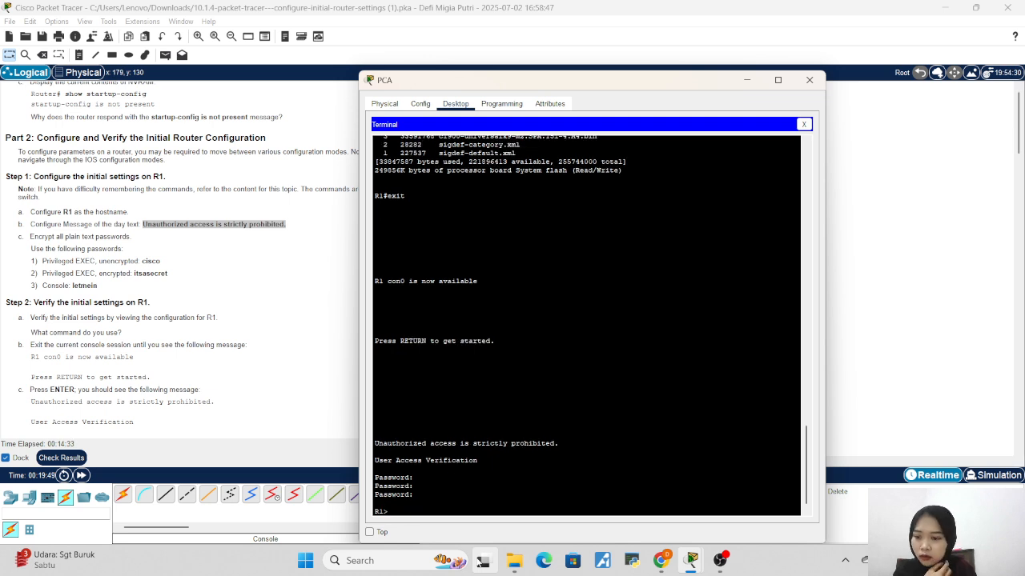
pyautogui.write('exit')
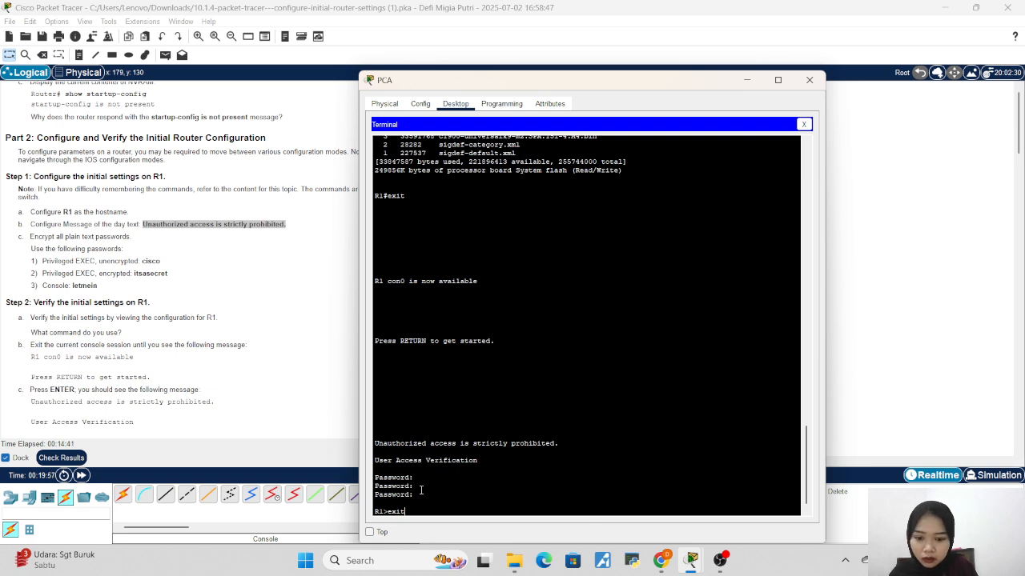
pyautogui.press('Return')
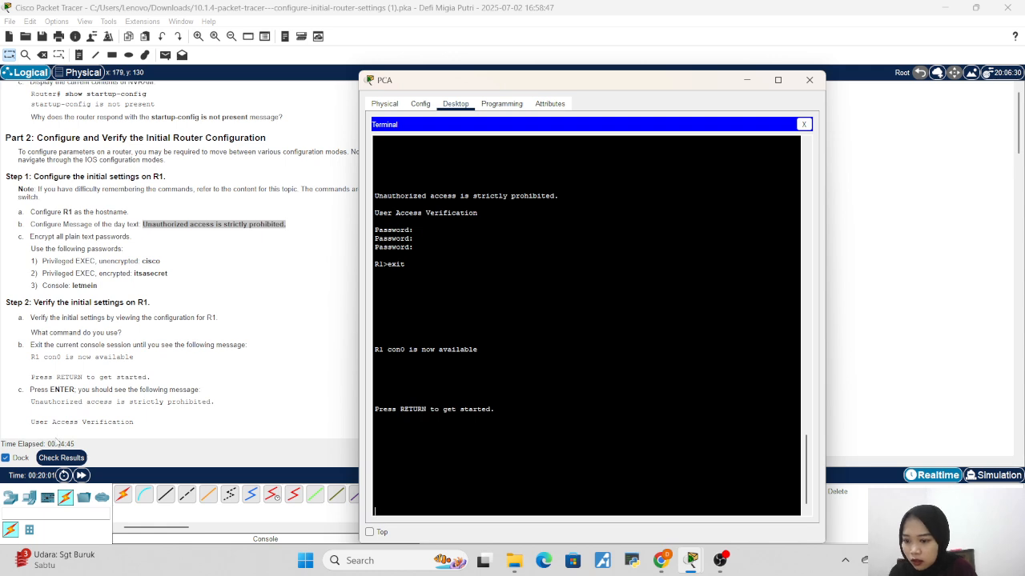
pyautogui.scroll(-5, 153, 422)
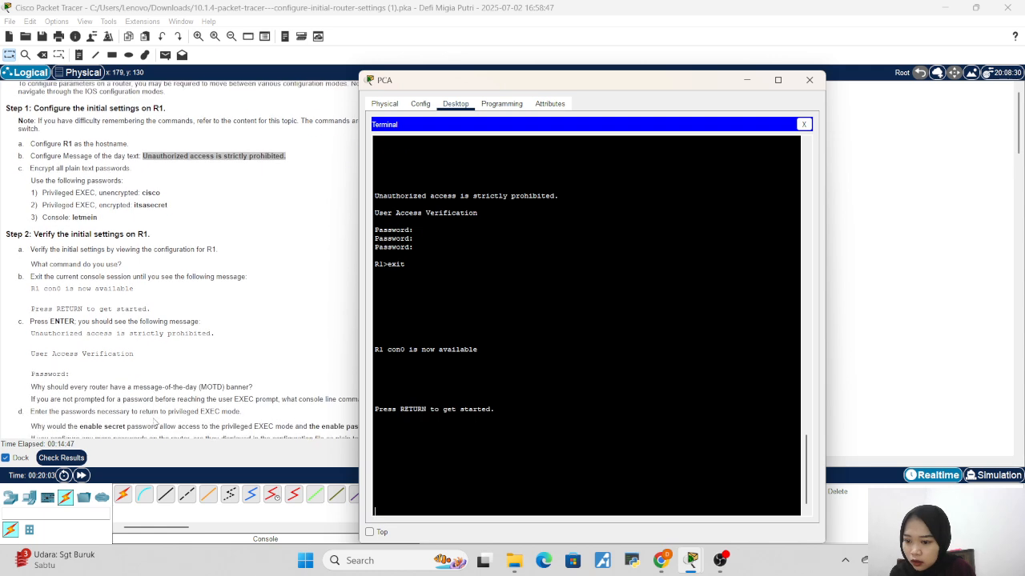
pyautogui.scroll(2, 155, 425)
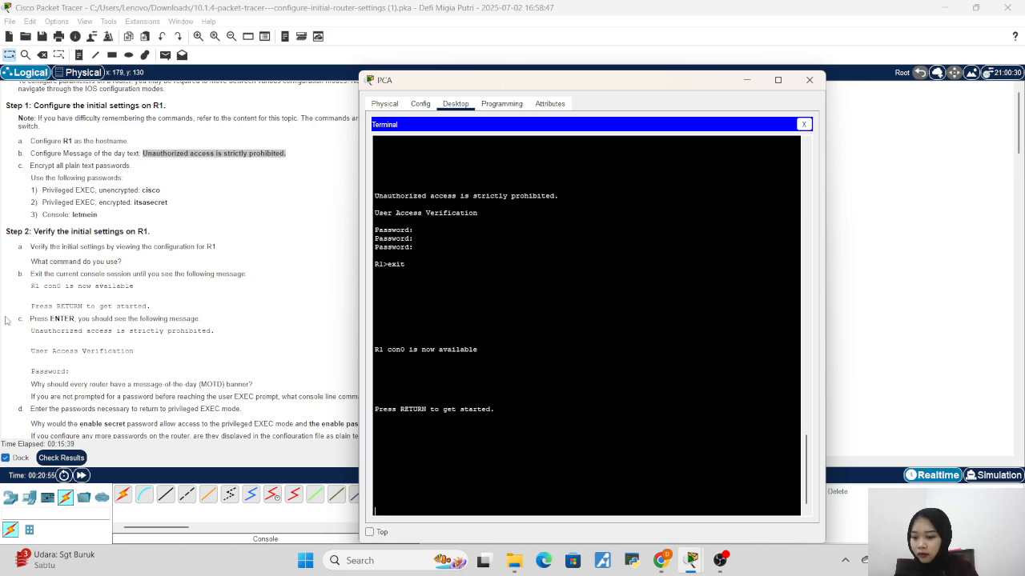
pyautogui.scroll(-2, 63, 395)
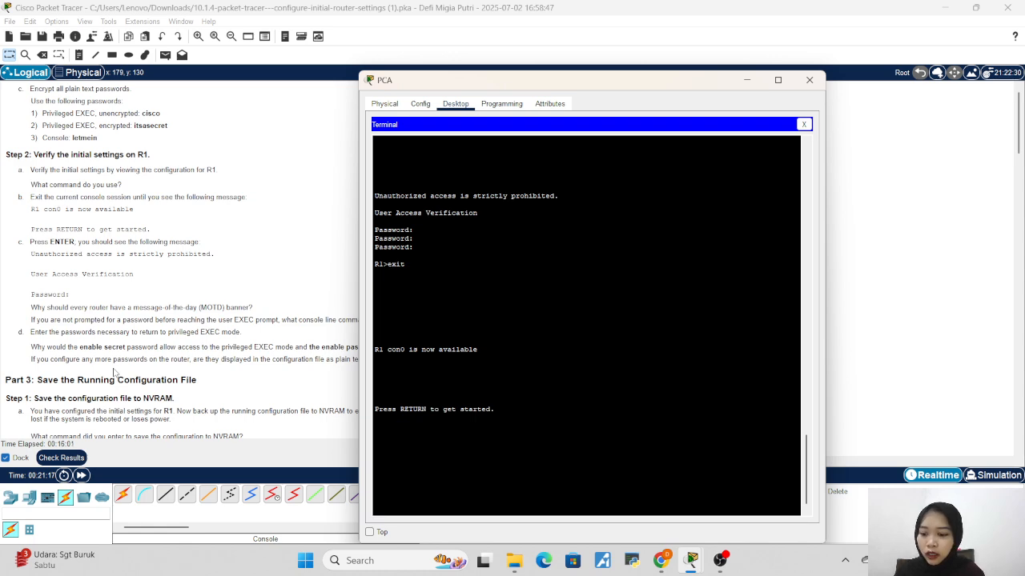
pyautogui.scroll(-1, 82, 378)
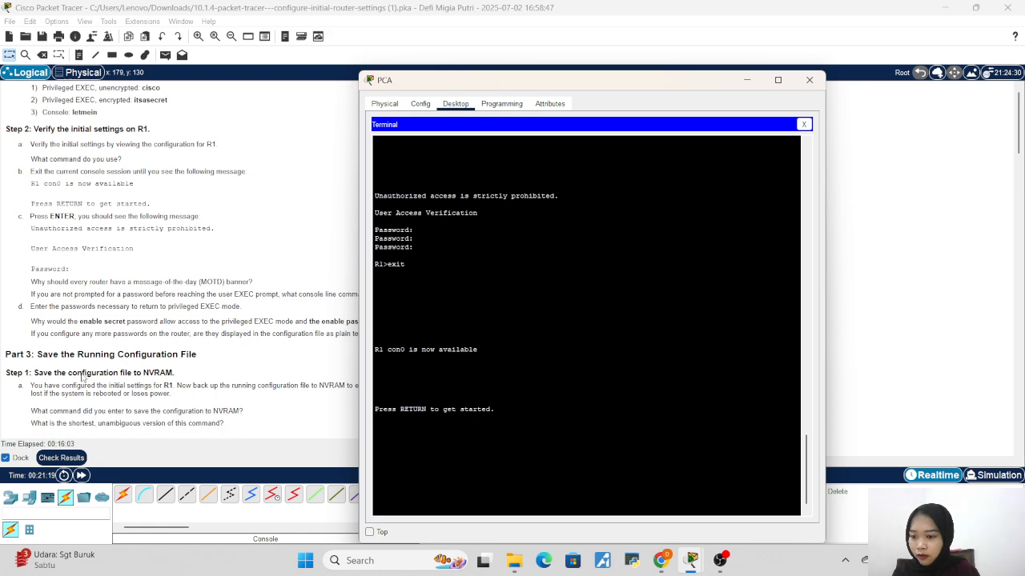
pyautogui.scroll(1, 81, 377)
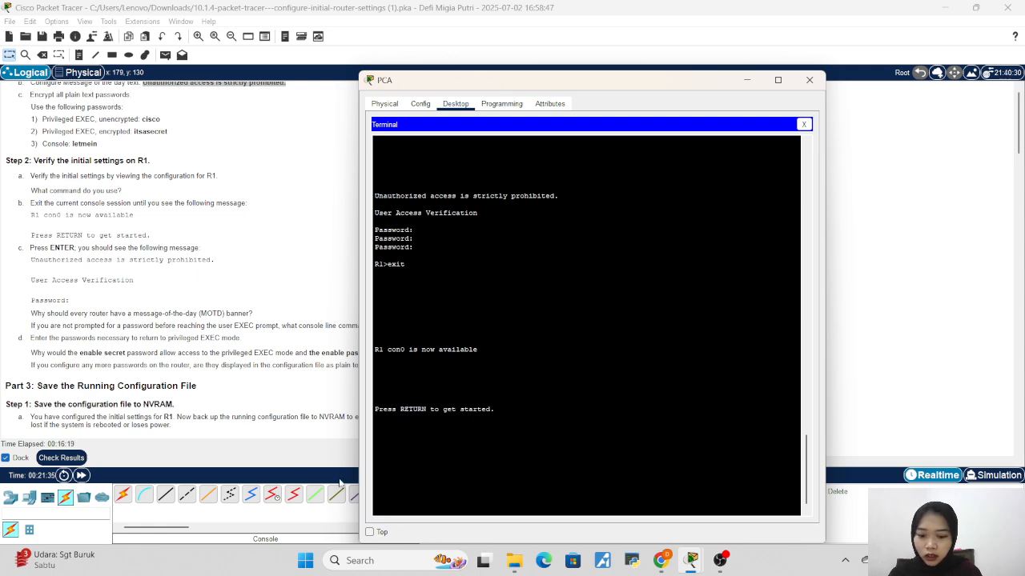
# Step: Wake R1's console and enter the console password to reach the R1> prompt
pyautogui.press('Return')
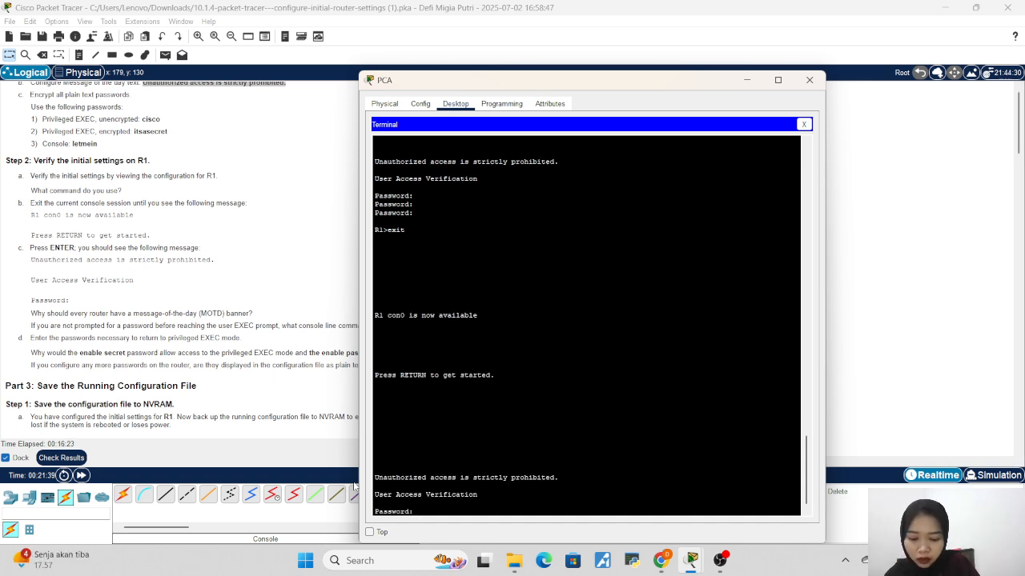
pyautogui.press('Return')
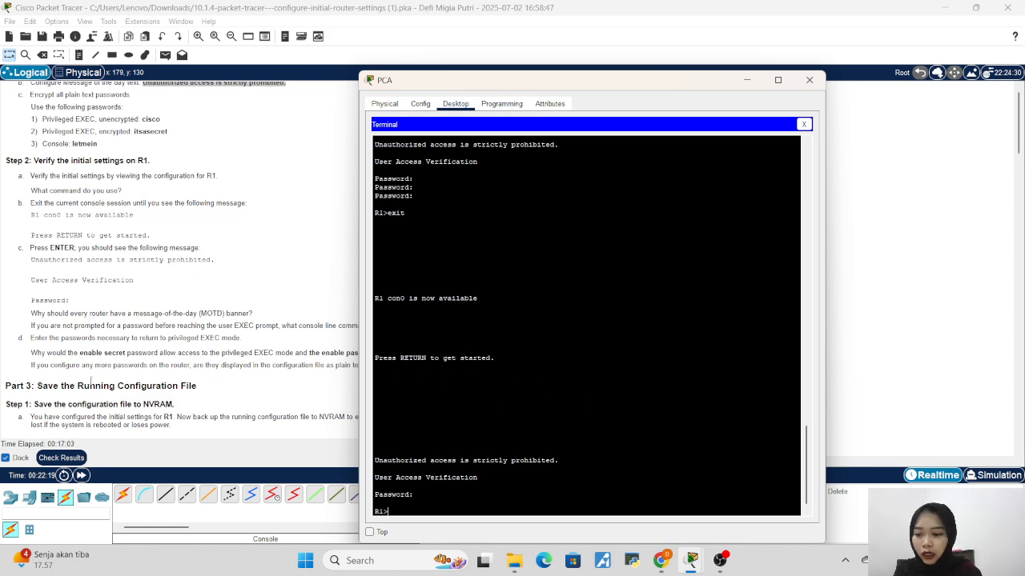
pyautogui.scroll(-5, 316, 390)
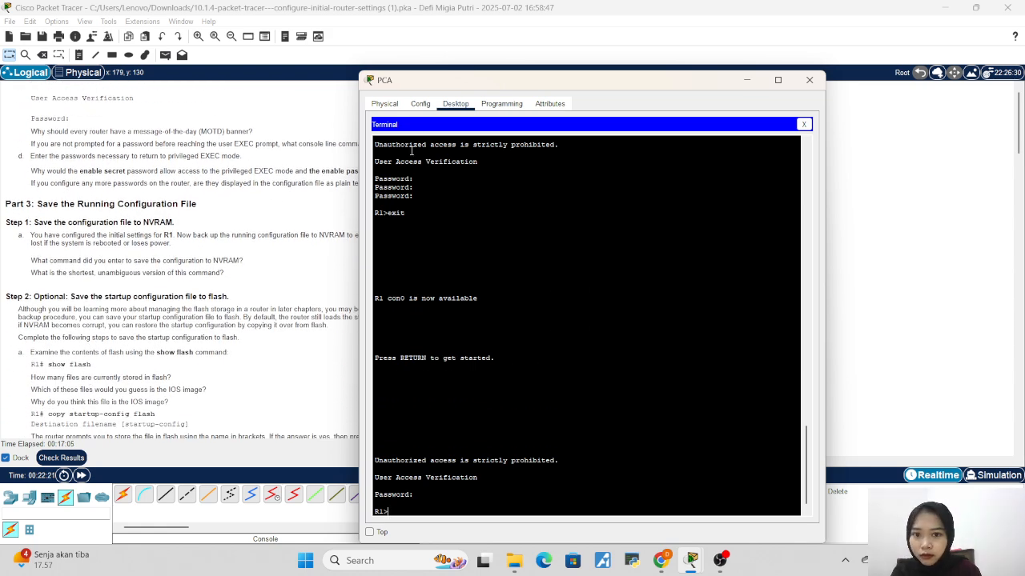
pyautogui.moveTo(467, 86)
pyautogui.mouseDown()
pyautogui.moveTo(565, 68)
pyautogui.moveTo(565, 101)
pyautogui.moveTo(457, 73)
pyautogui.mouseUp()
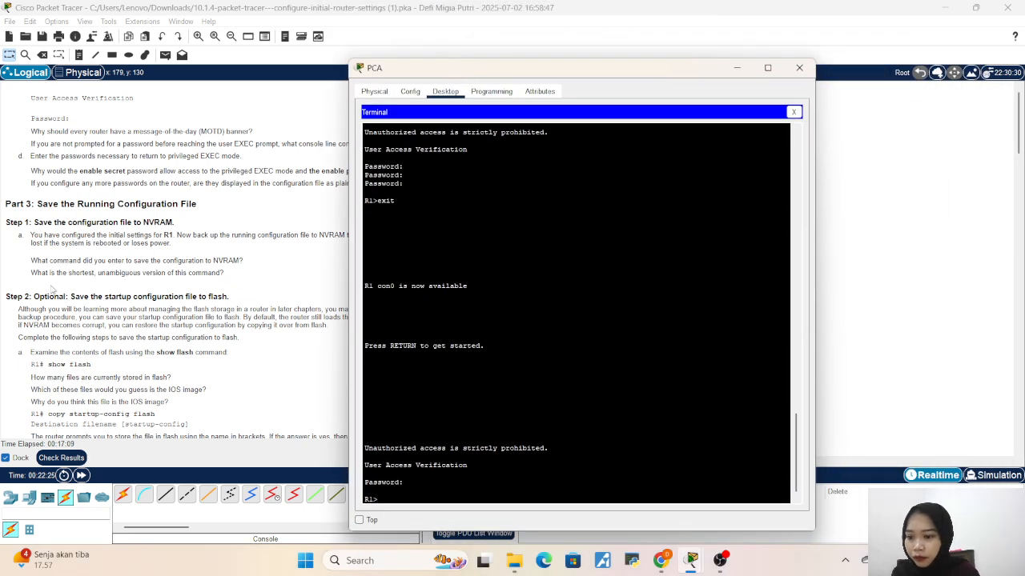
pyautogui.scroll(1, 51, 253)
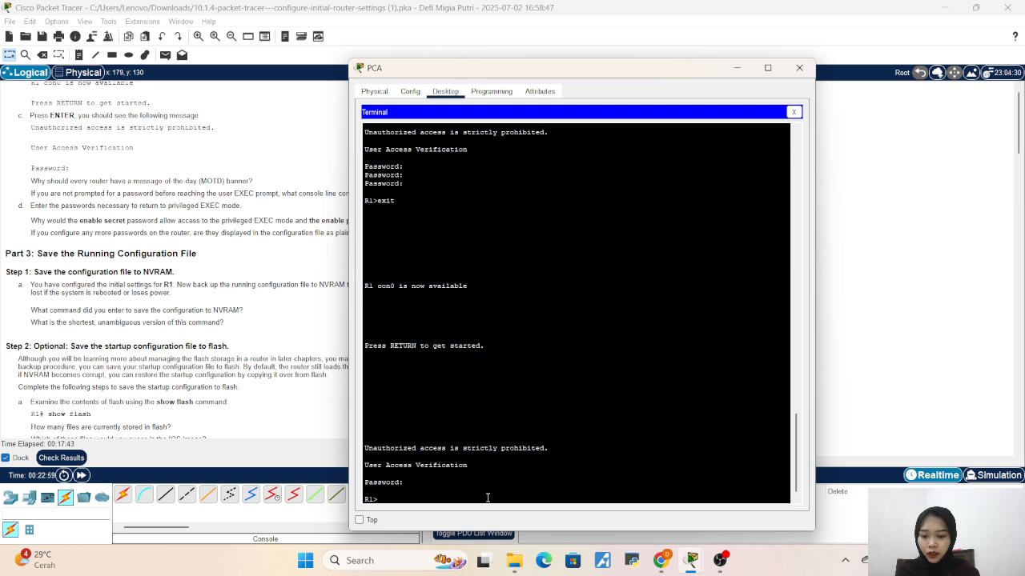
# Step: At R1>, try copy running-config startup-config and configure terminal; both are rejected
pyautogui.write('cop')
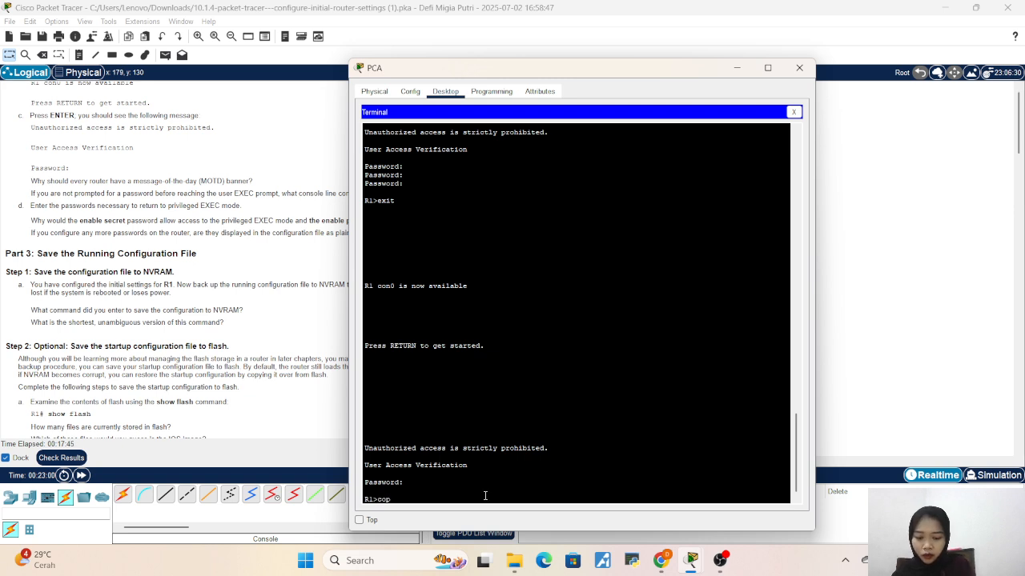
pyautogui.write('y running-c')
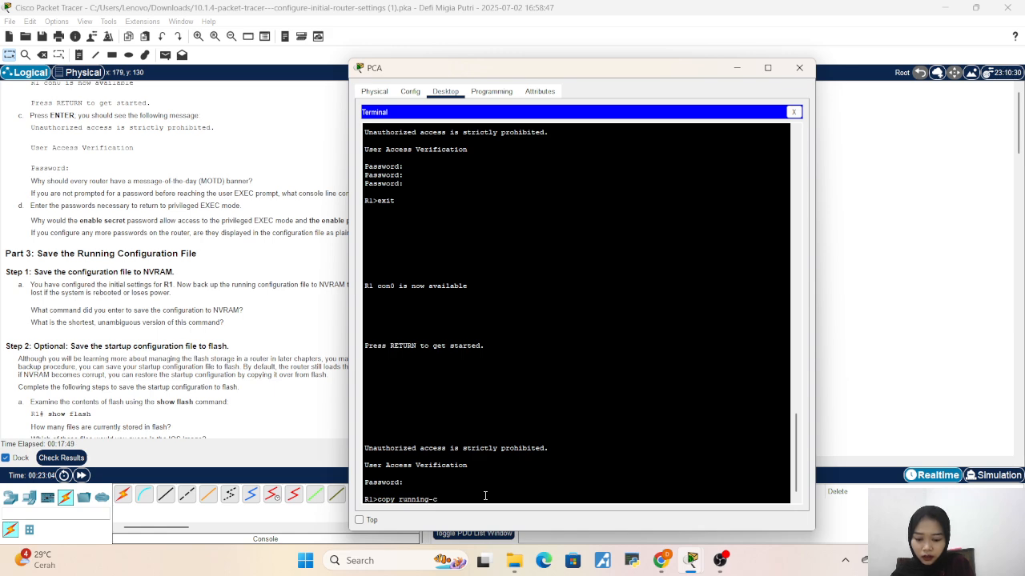
pyautogui.write('onfig')
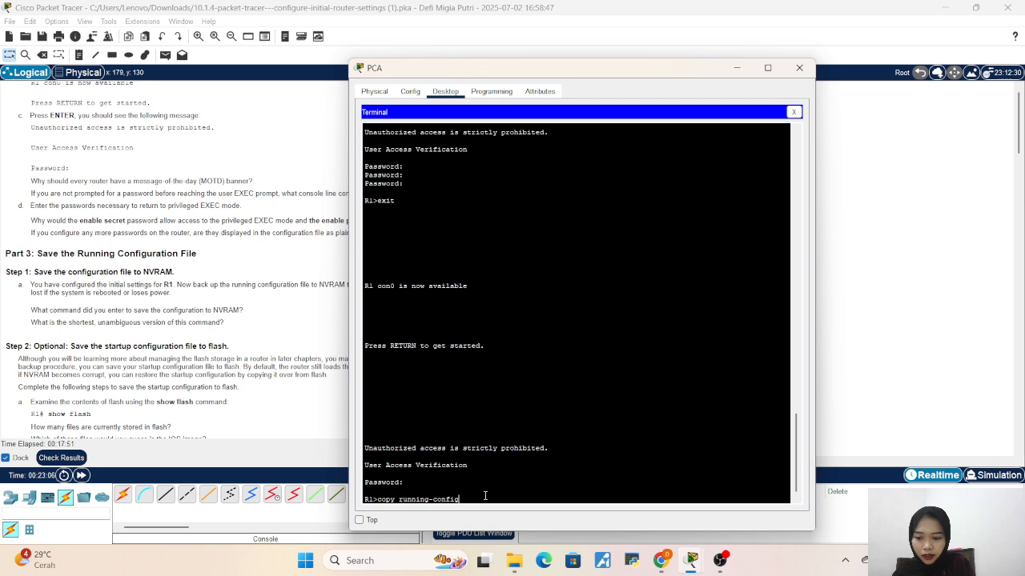
pyautogui.write(' startup-')
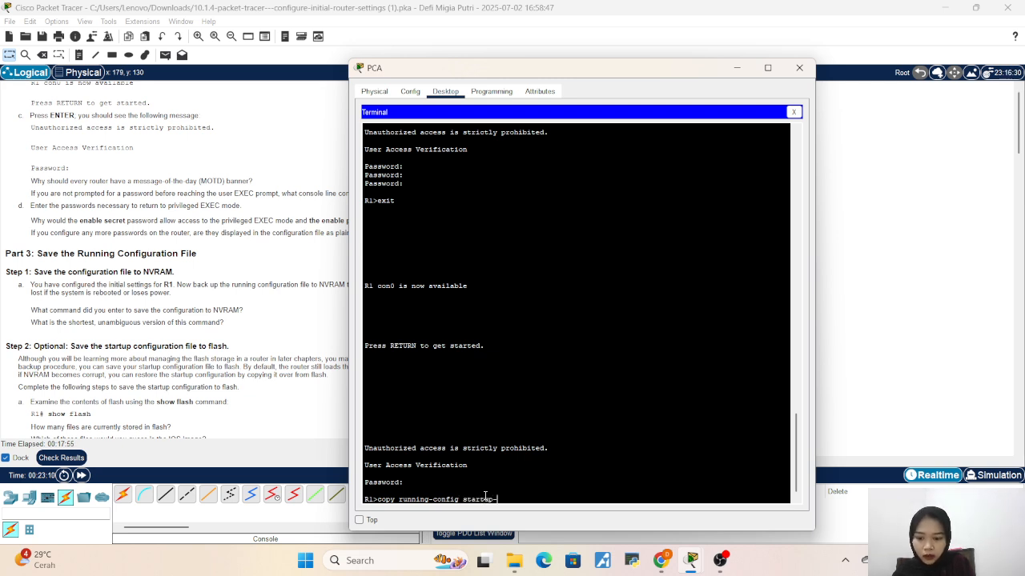
pyautogui.write('co')
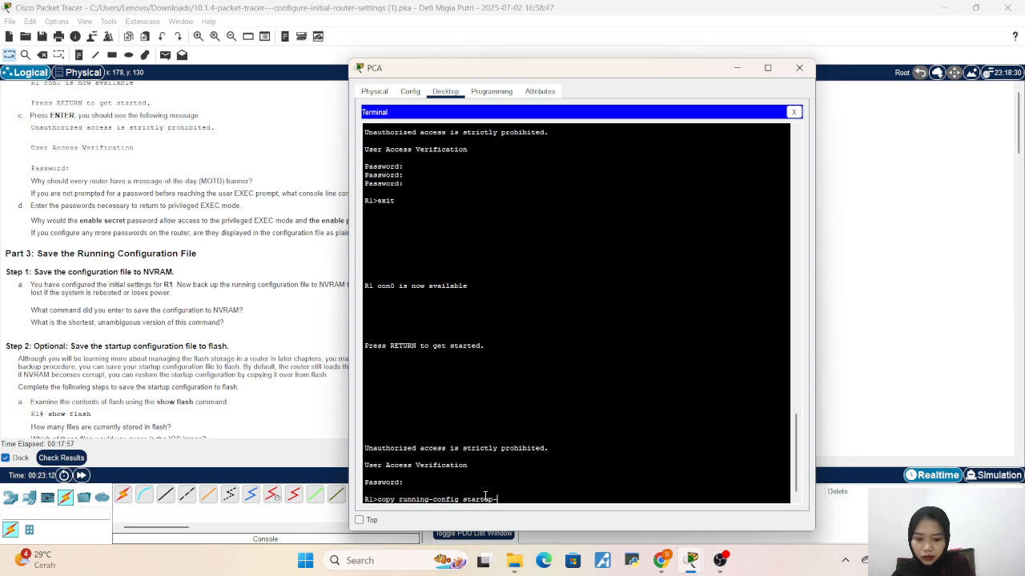
pyautogui.write('nfig')
pyautogui.press('Return')
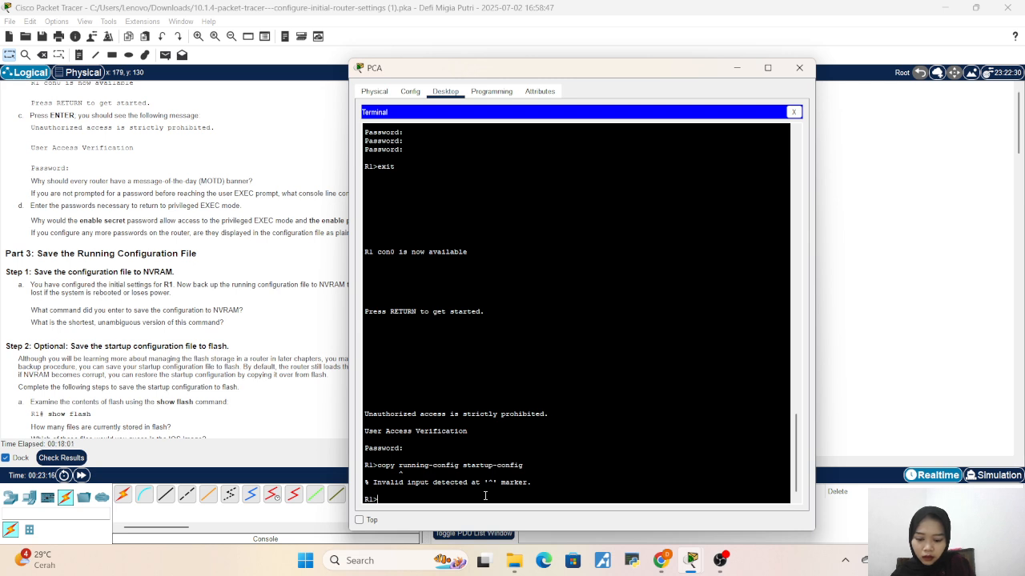
pyautogui.write('ena')
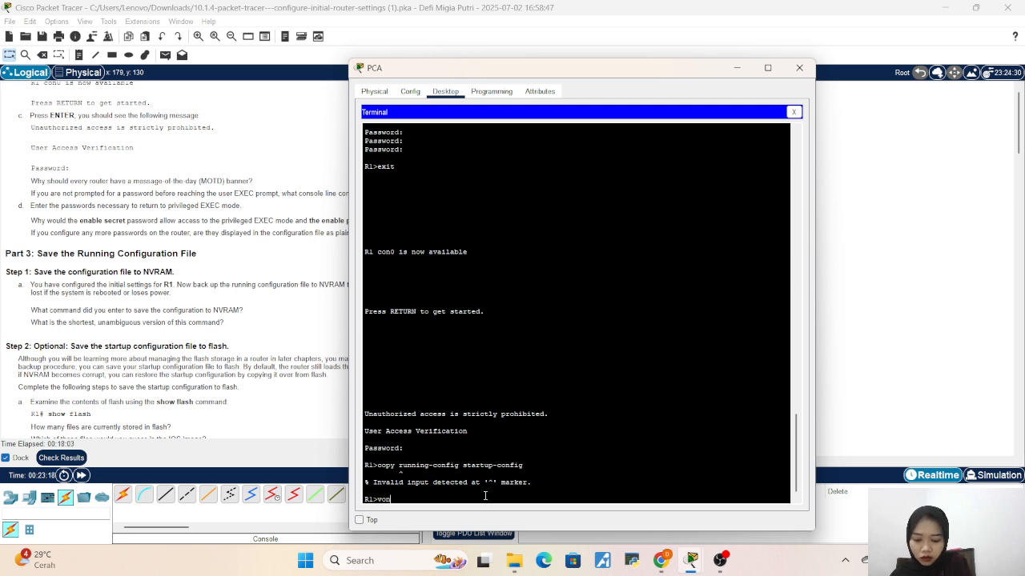
pyautogui.write('igure t')
pyautogui.press('BackSpace')
pyautogui.press('BackSpace')
pyautogui.press('BackSpace')
pyautogui.press('BackSpace')
pyautogui.press('BackSpace')
pyautogui.press('BackSpace')
pyautogui.press('BackSpace')
pyautogui.press('BackSpace')
pyautogui.press('BackSpace')
pyautogui.press('BackSpace')
pyautogui.write('c')
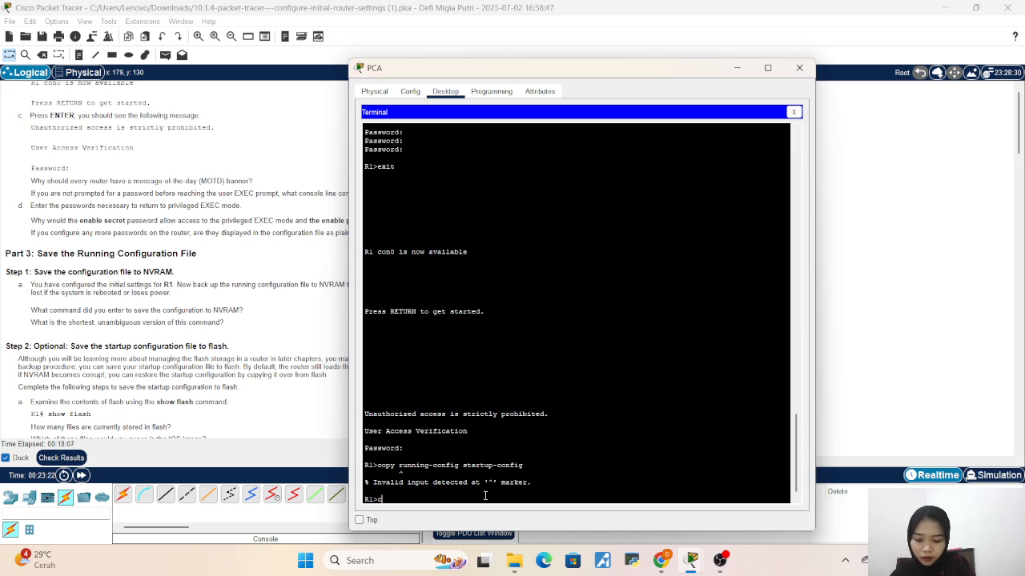
pyautogui.write('p')
pyautogui.write('onfigu')
pyautogui.write('re term')
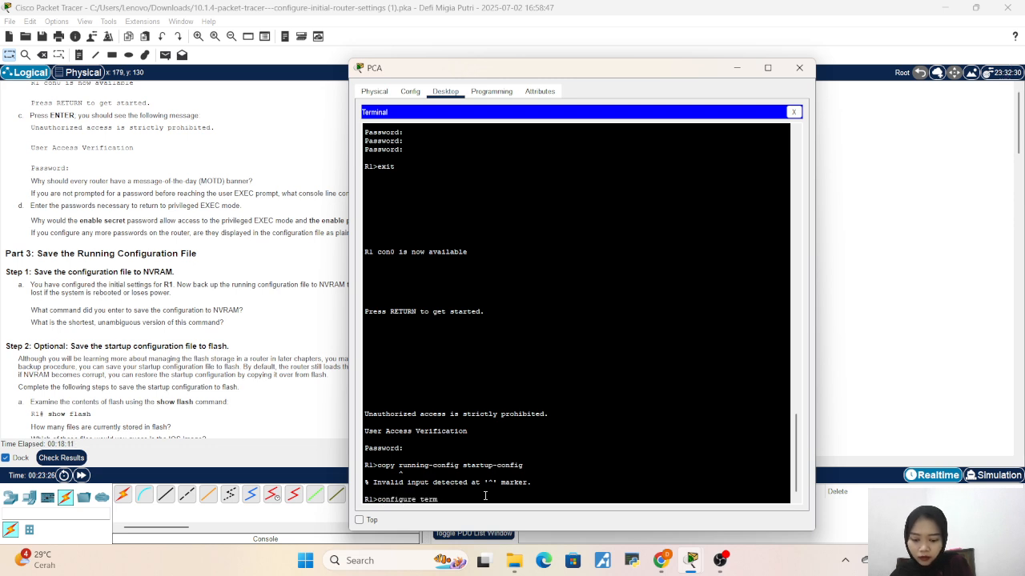
pyautogui.write('inal')
pyautogui.press('Return')
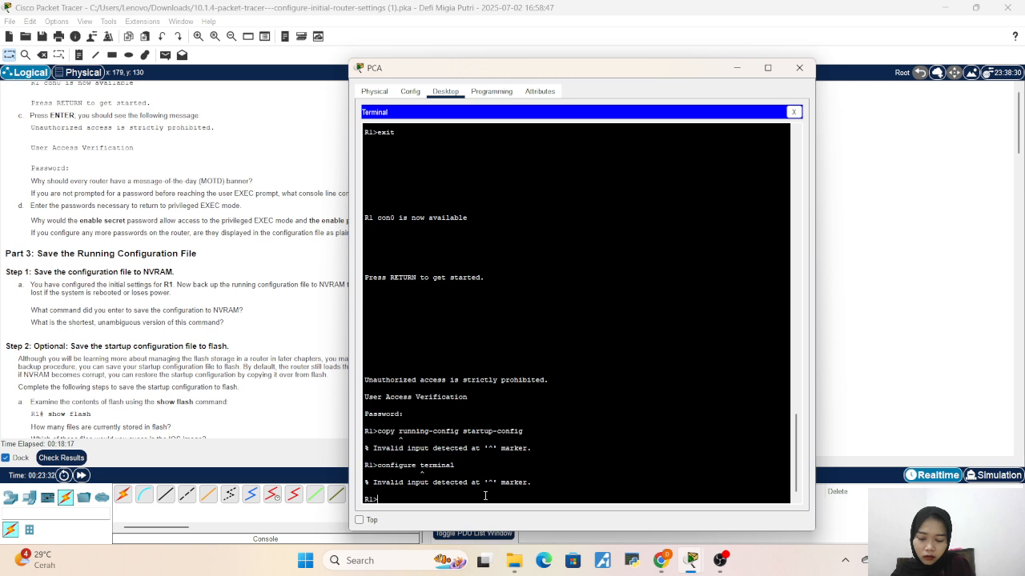
# Step: Enter privileged mode with the enable password and go into global configuration mode
pyautogui.write('enabe')
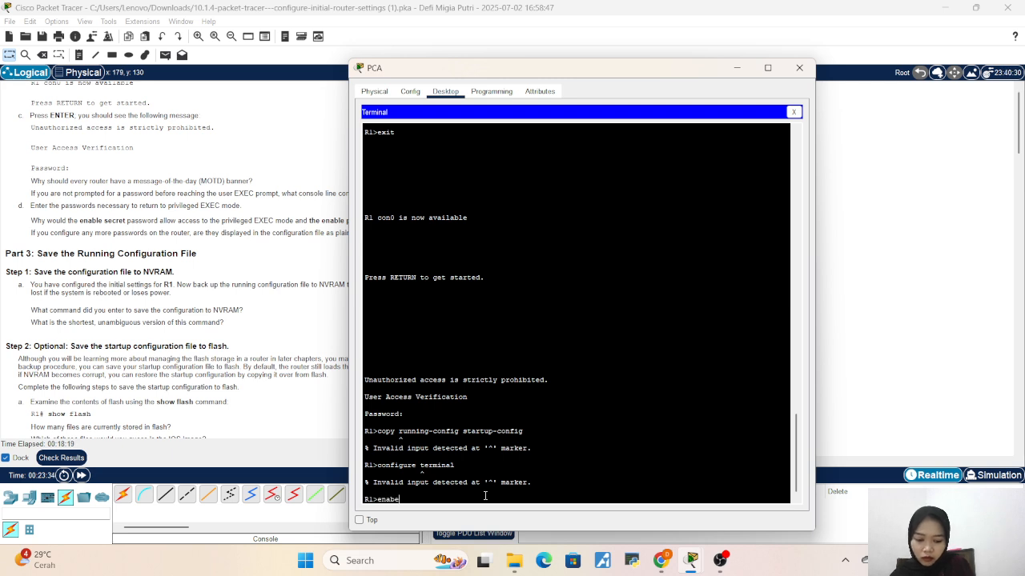
pyautogui.press('BackSpace')
pyautogui.write('le')
pyautogui.press('Return')
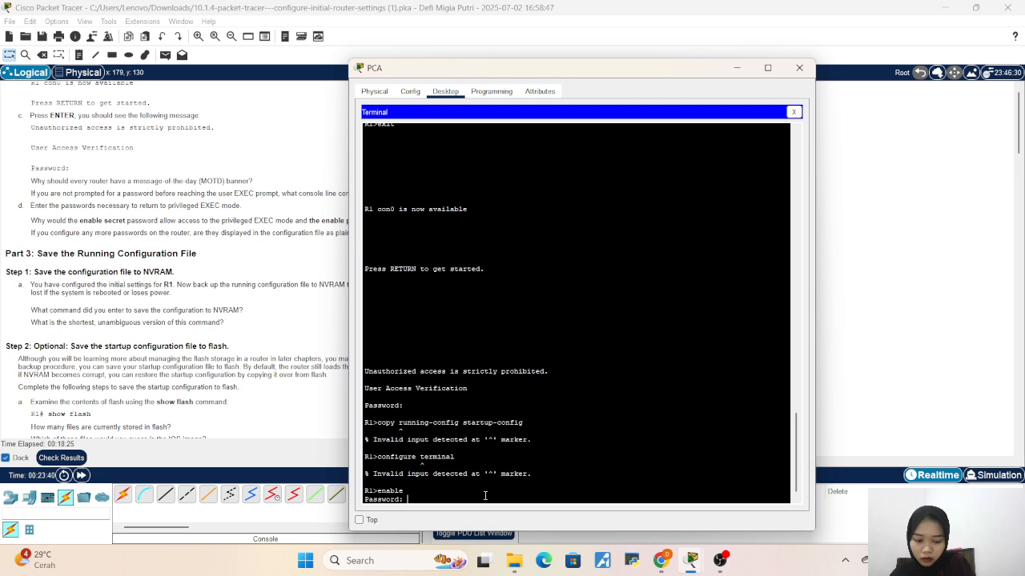
pyautogui.press('Return')
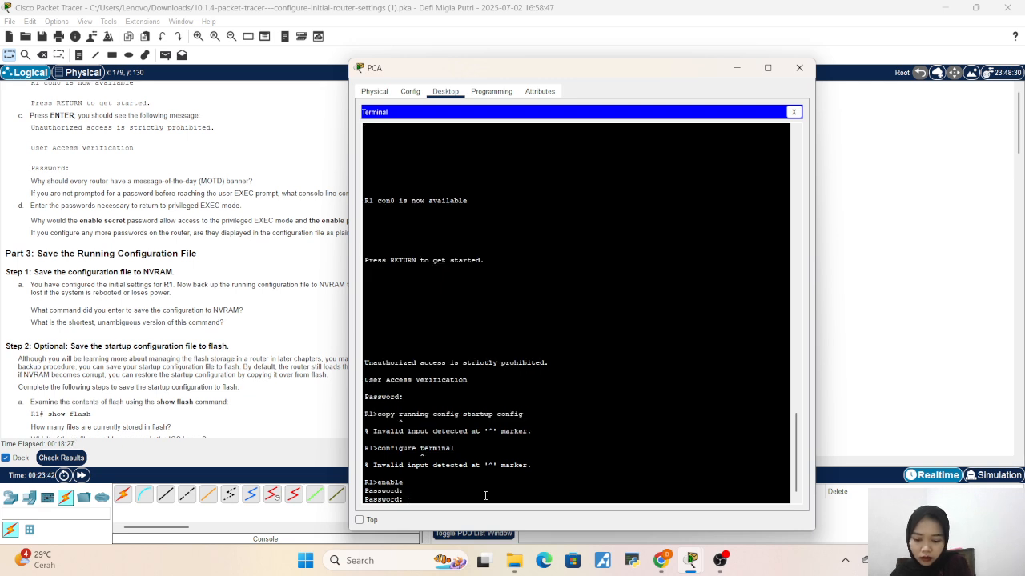
pyautogui.press('Return')
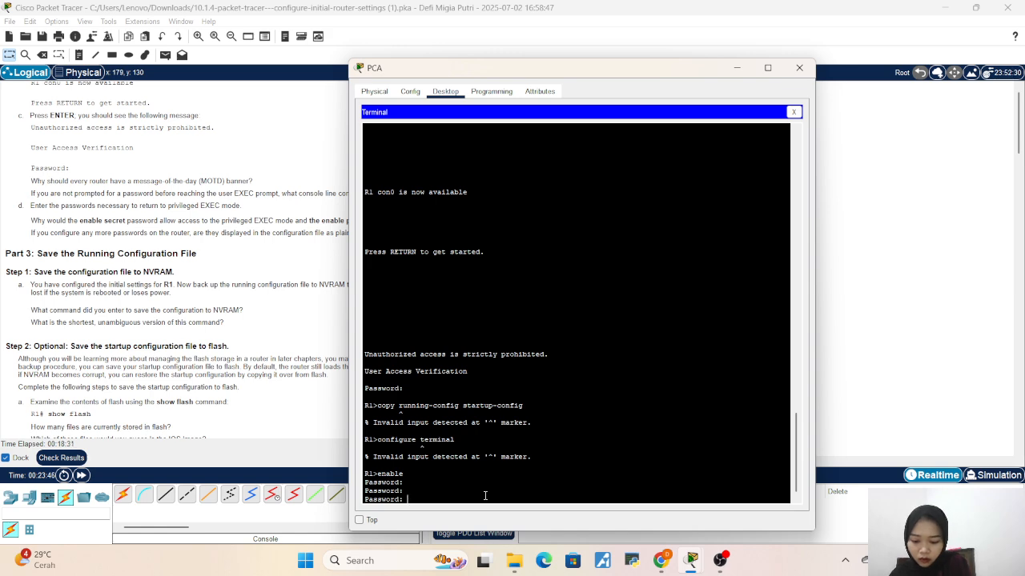
pyautogui.press('Return')
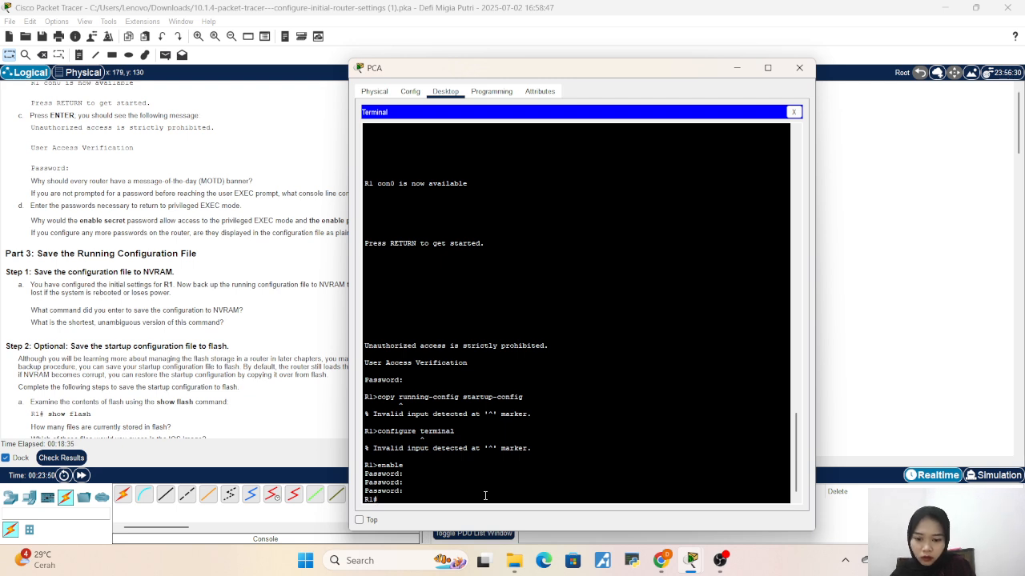
pyautogui.write('config')
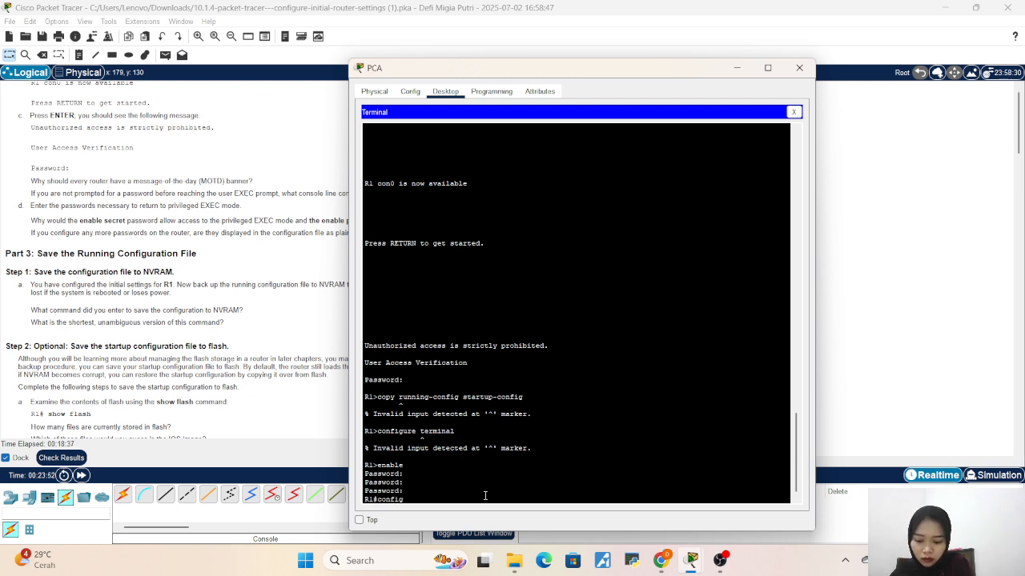
pyautogui.write('ure terminal')
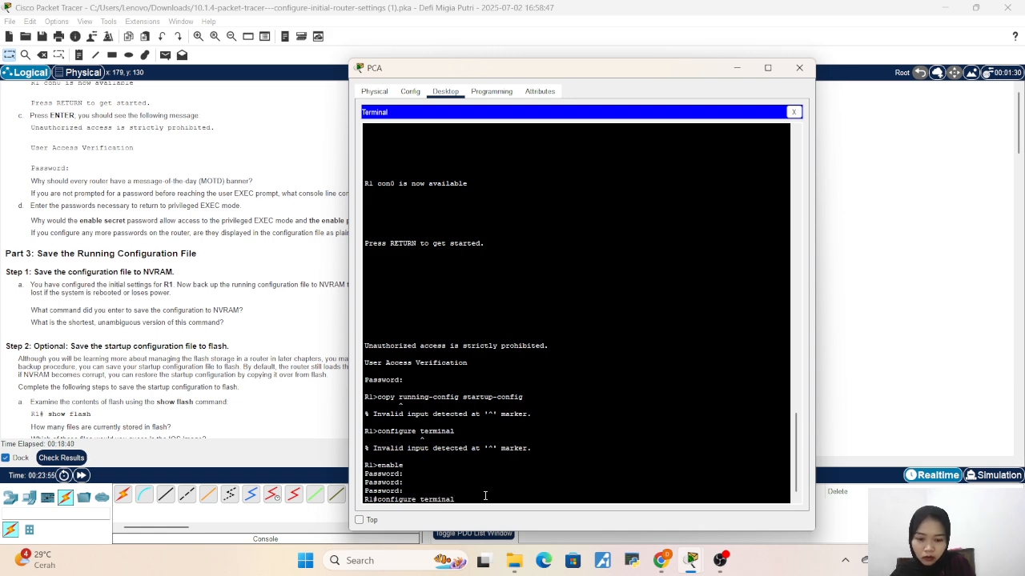
pyautogui.press('Return')
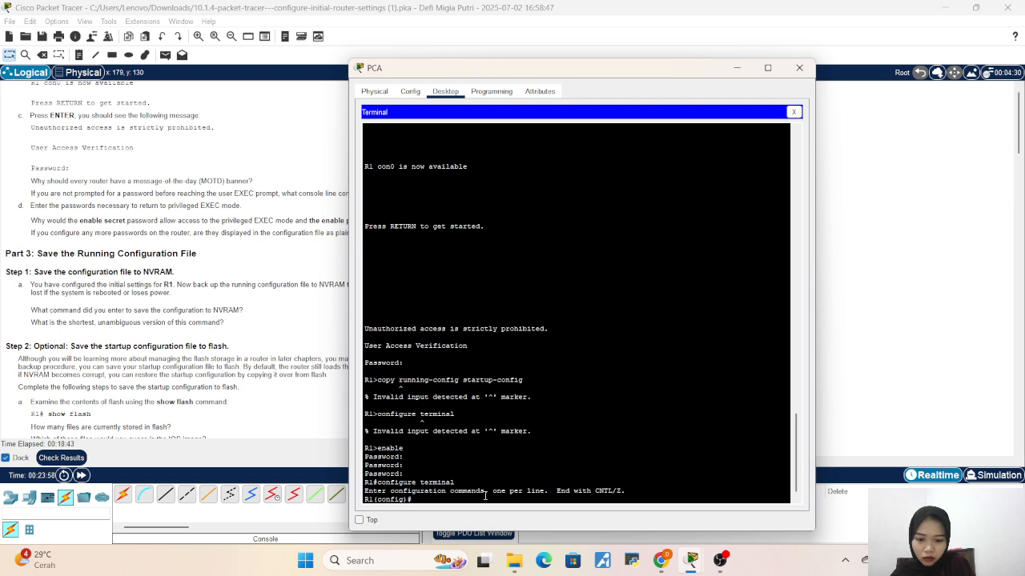
# Step: Try copy running-config startup-config in config mode and in line console 0; both rejected
pyautogui.write('c')
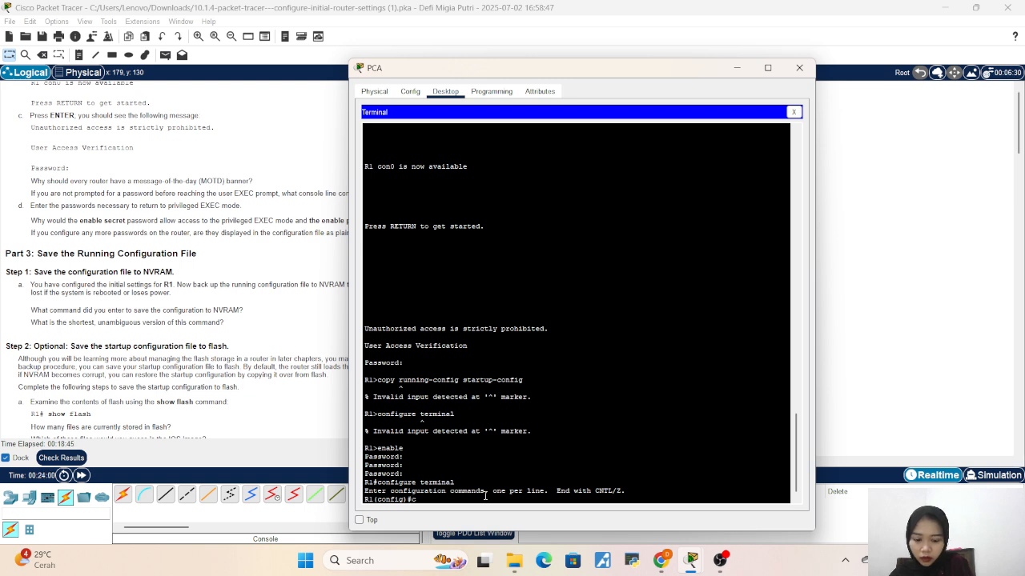
pyautogui.write('opy runnin')
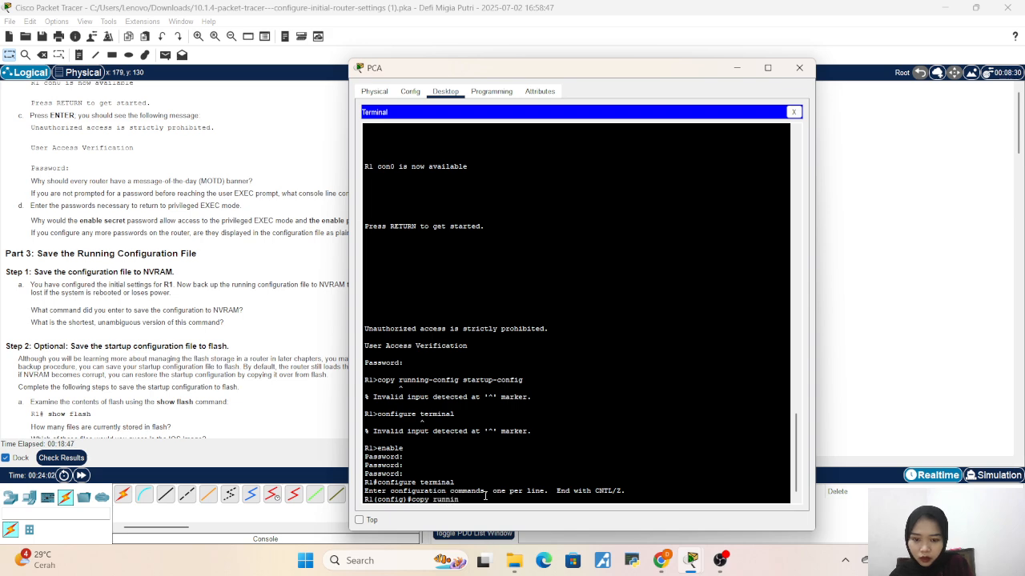
pyautogui.write('g-config')
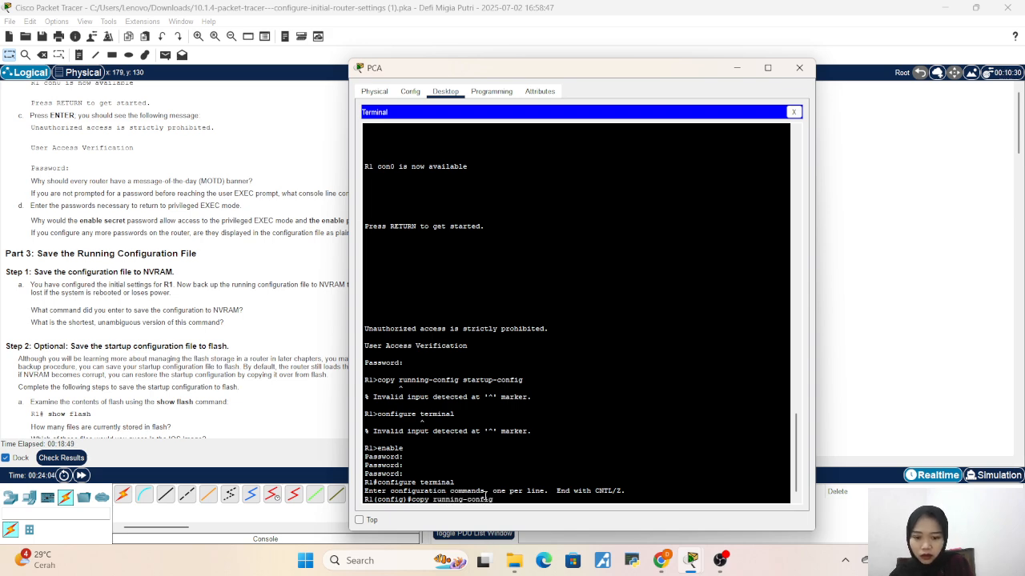
pyautogui.write(' start')
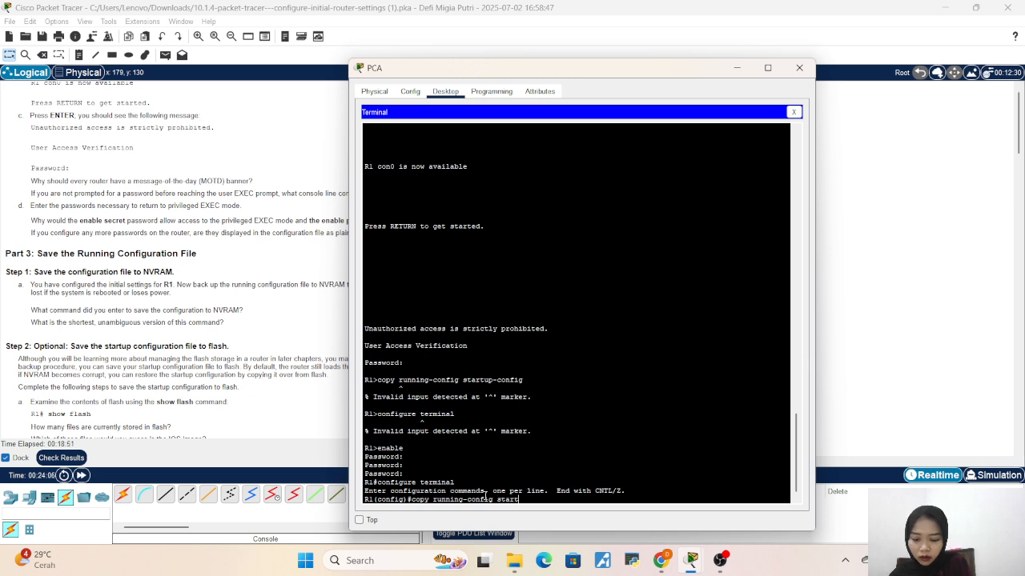
pyautogui.write('up-config')
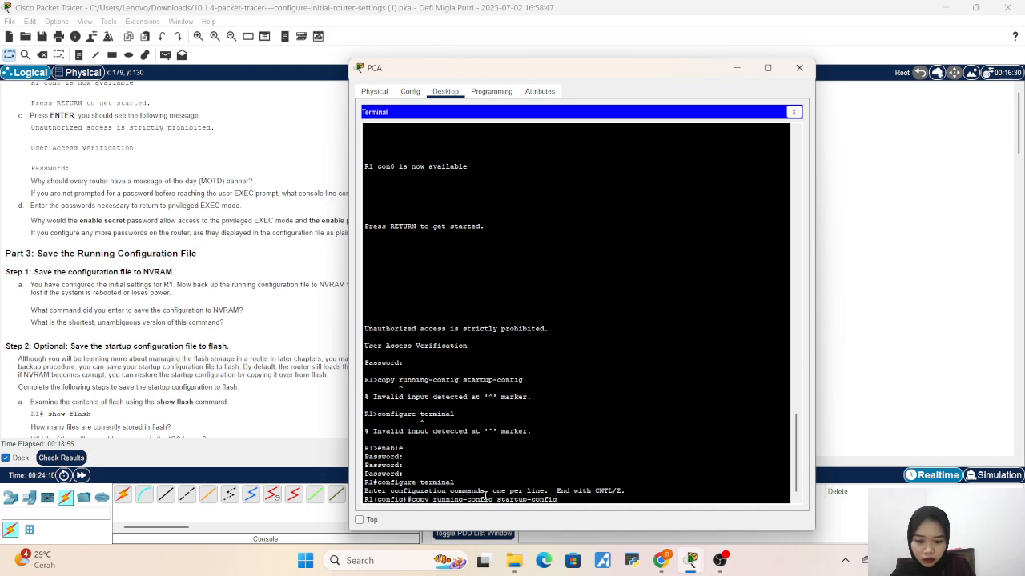
pyautogui.press('Return')
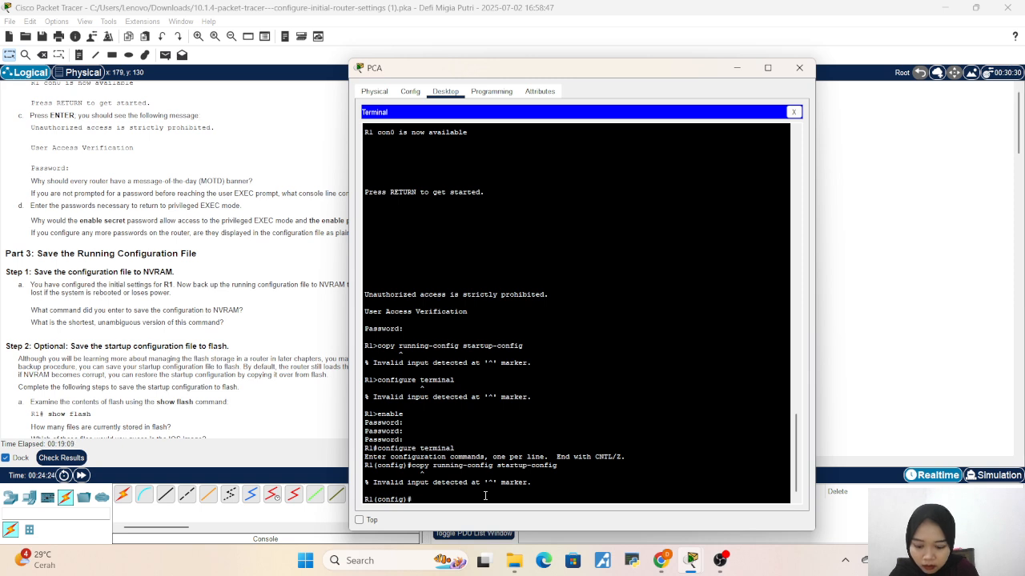
pyautogui.write('line console 0')
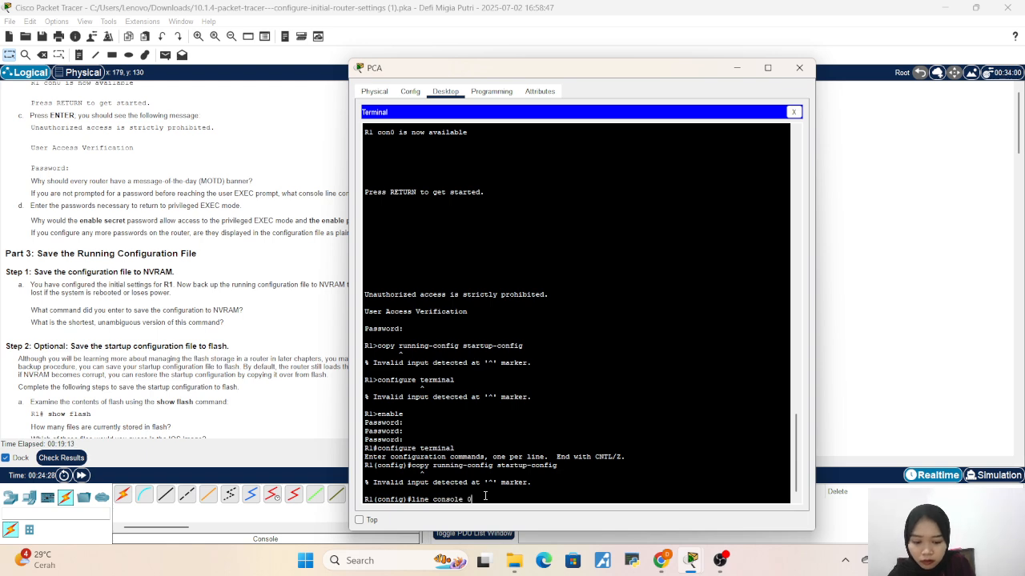
pyautogui.press('Return')
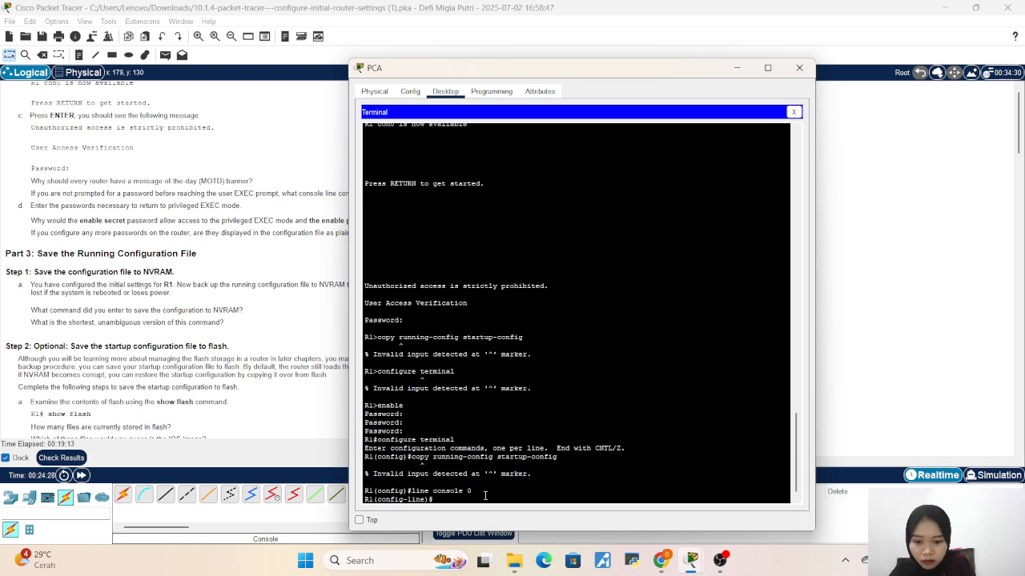
pyautogui.write('copy running-config startup-config')
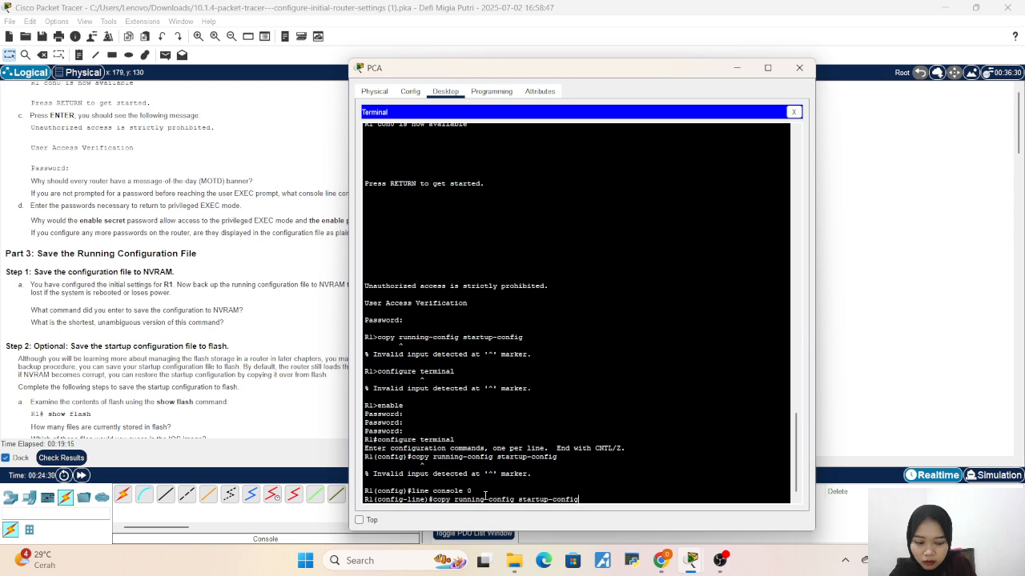
pyautogui.press('Return')
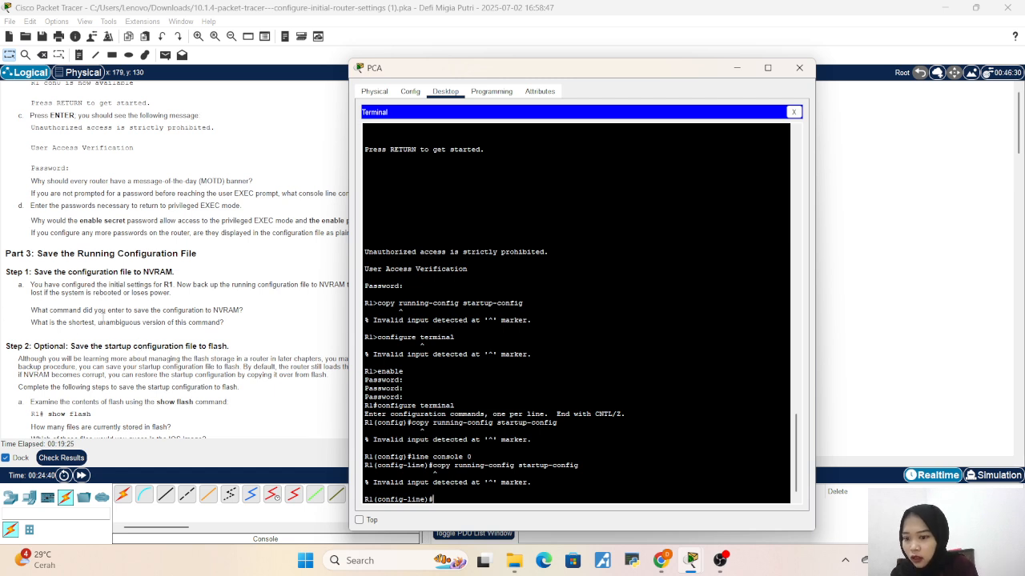
pyautogui.scroll(-3, 110, 399)
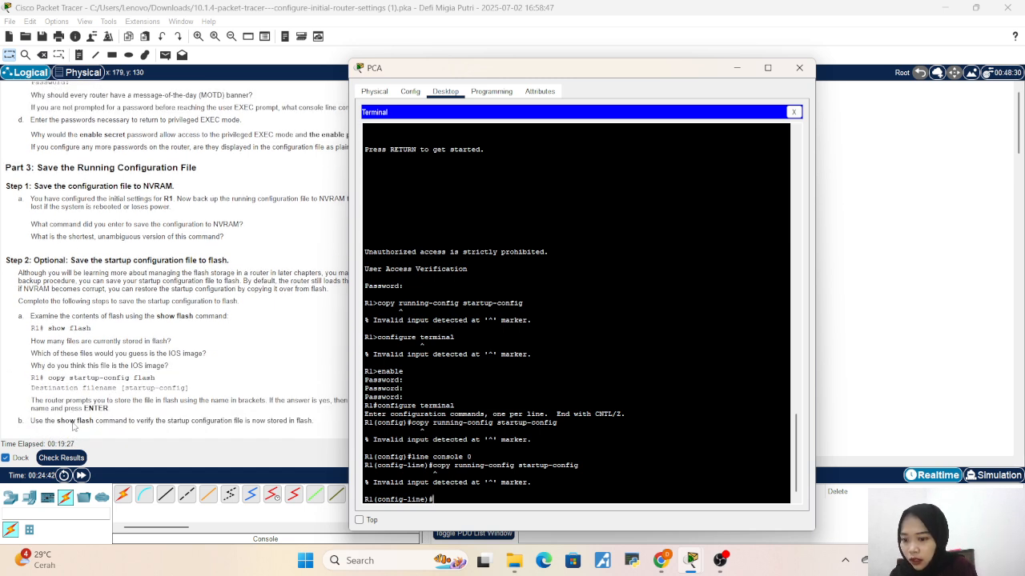
pyautogui.scroll(20, 501, 351)
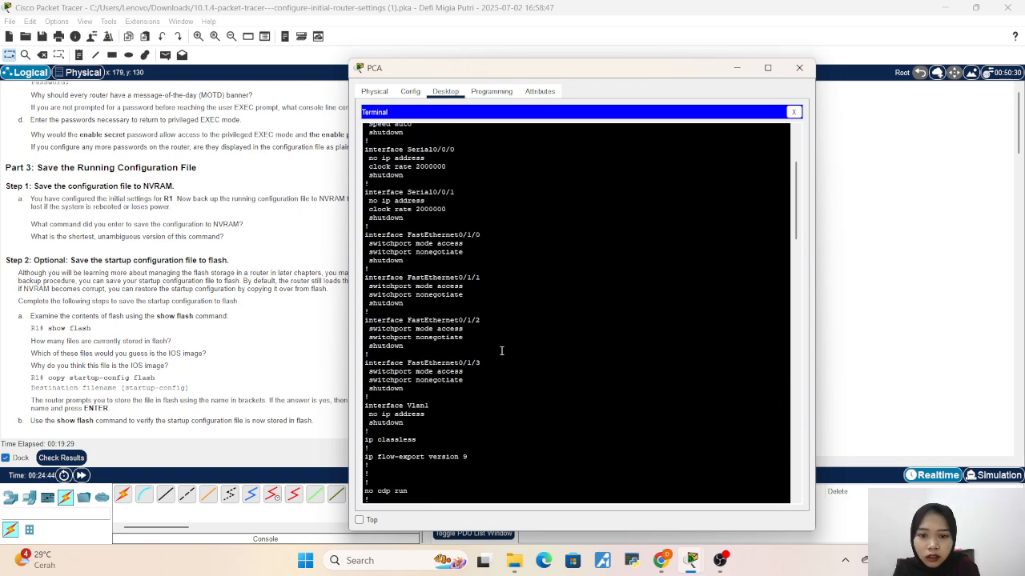
pyautogui.scroll(-20, 502, 350)
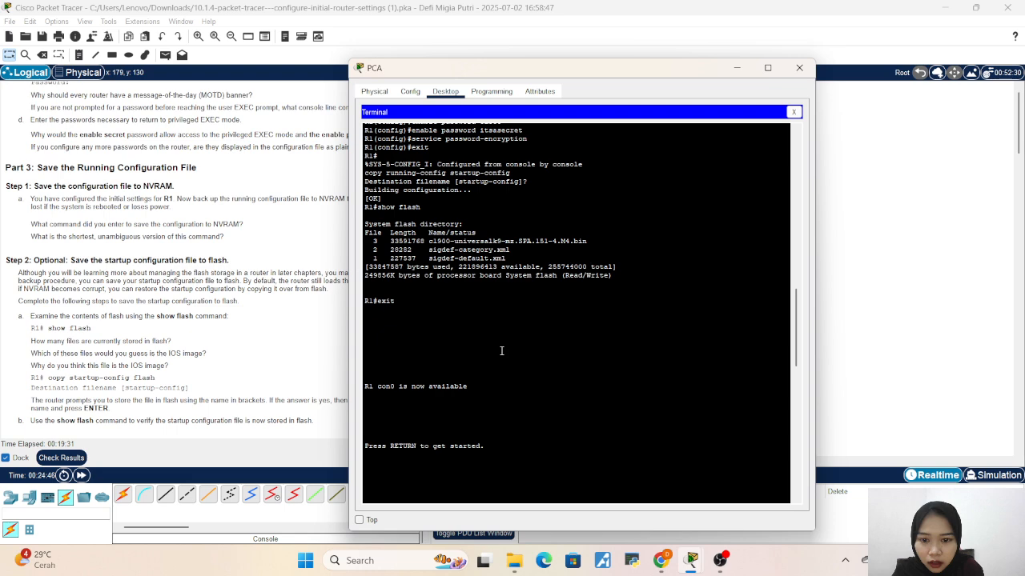
pyautogui.scroll(5, 502, 350)
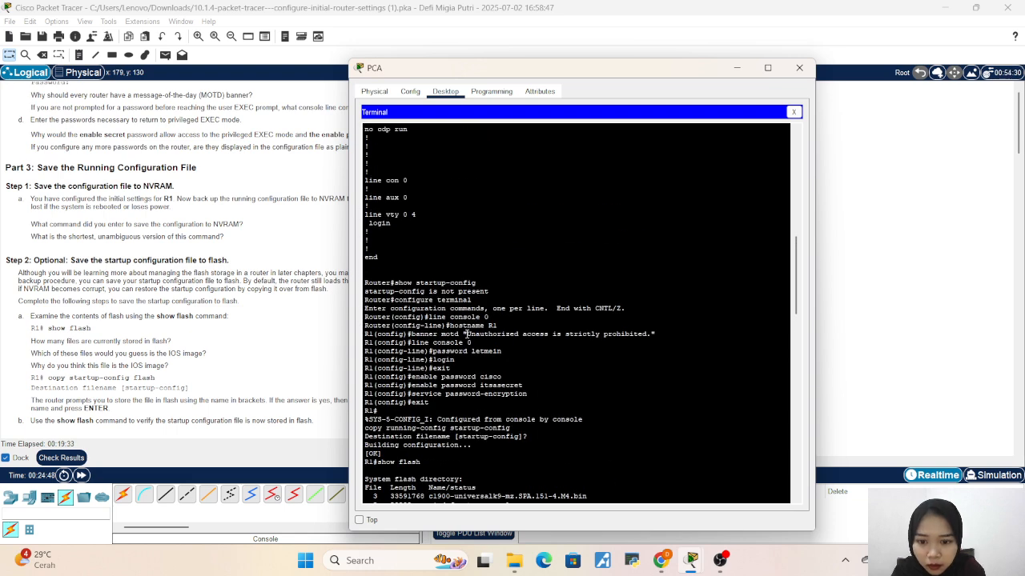
pyautogui.scroll(-5, 466, 334)
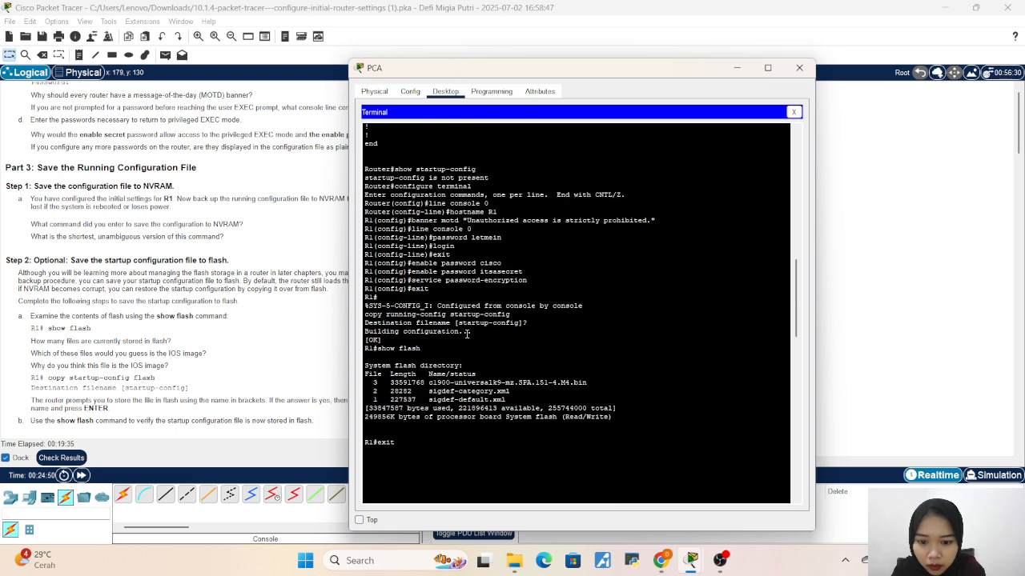
pyautogui.moveTo(466, 334); pyautogui.dragTo(529, 284)
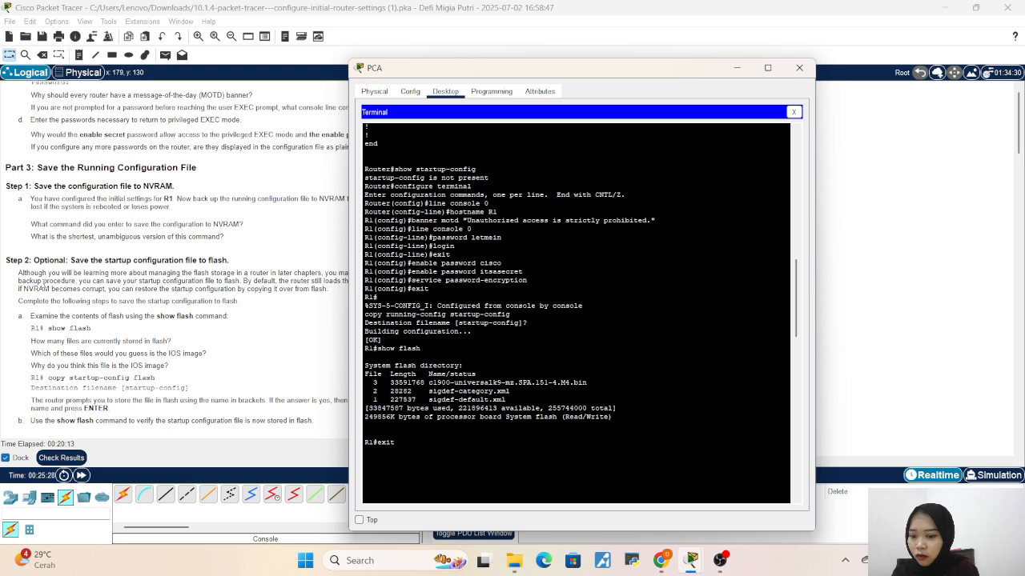
pyautogui.scroll(2, 44, 287)
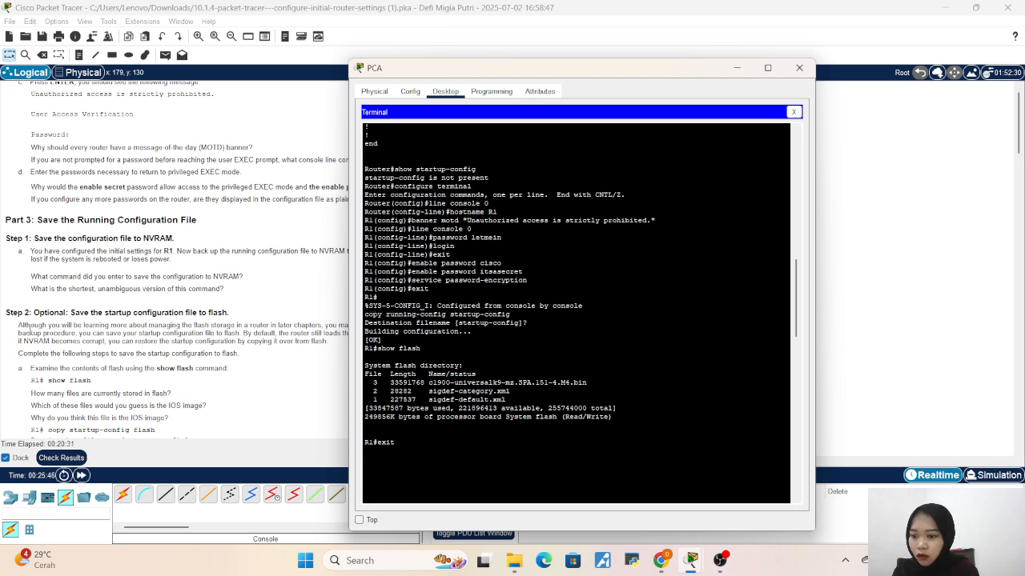
pyautogui.scroll(-1, 40, 358)
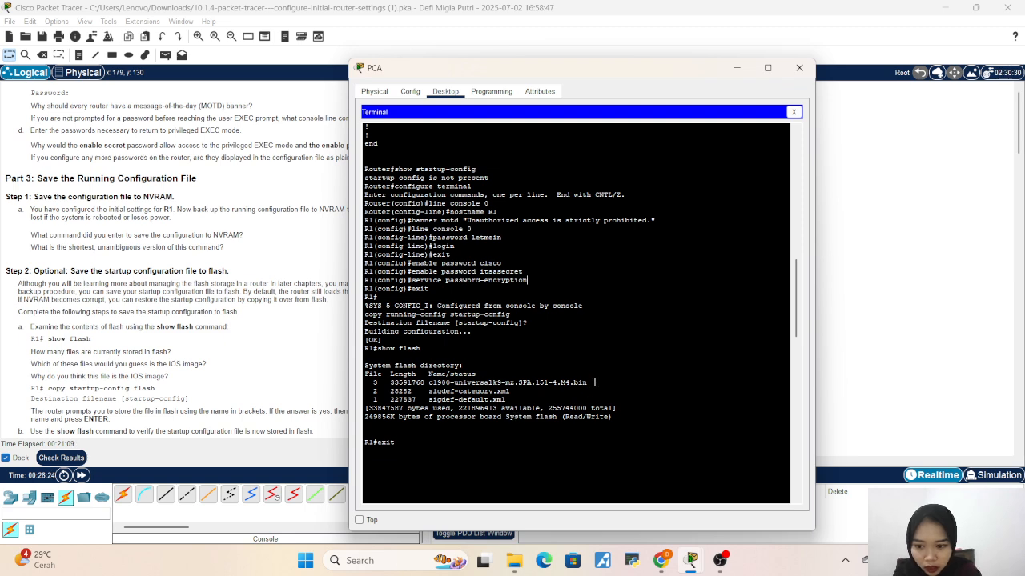
pyautogui.moveTo(594, 381); pyautogui.dragTo(372, 383)
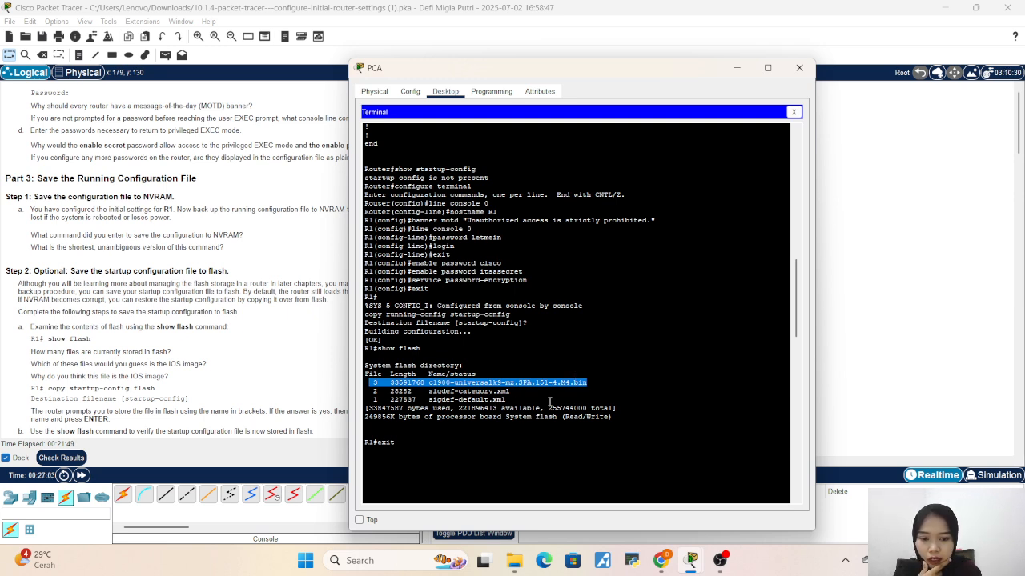
pyautogui.click(570, 383)
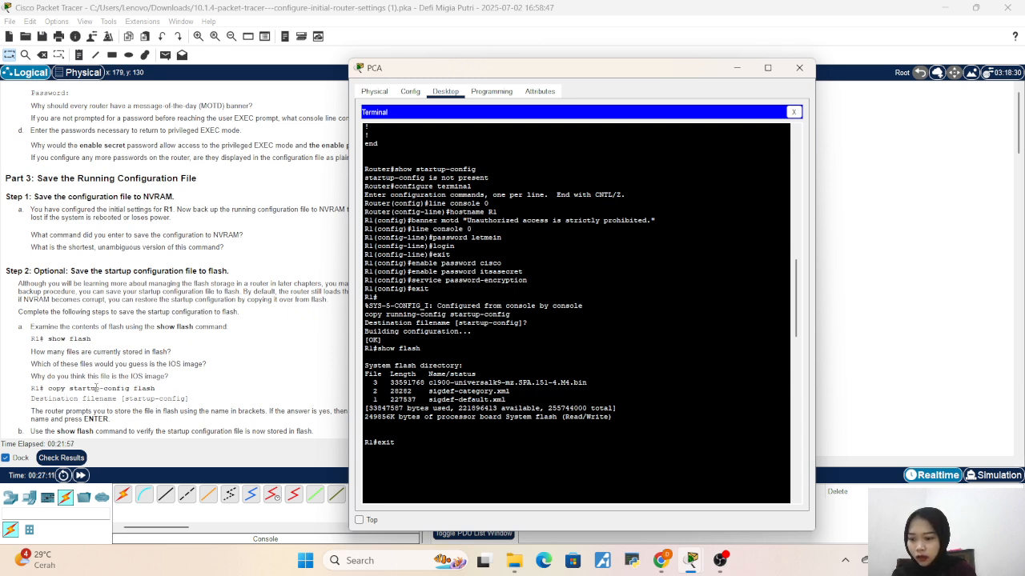
# Step: Exit console line and global configuration back to the R1# prompt
pyautogui.scroll(-10, 498, 417)
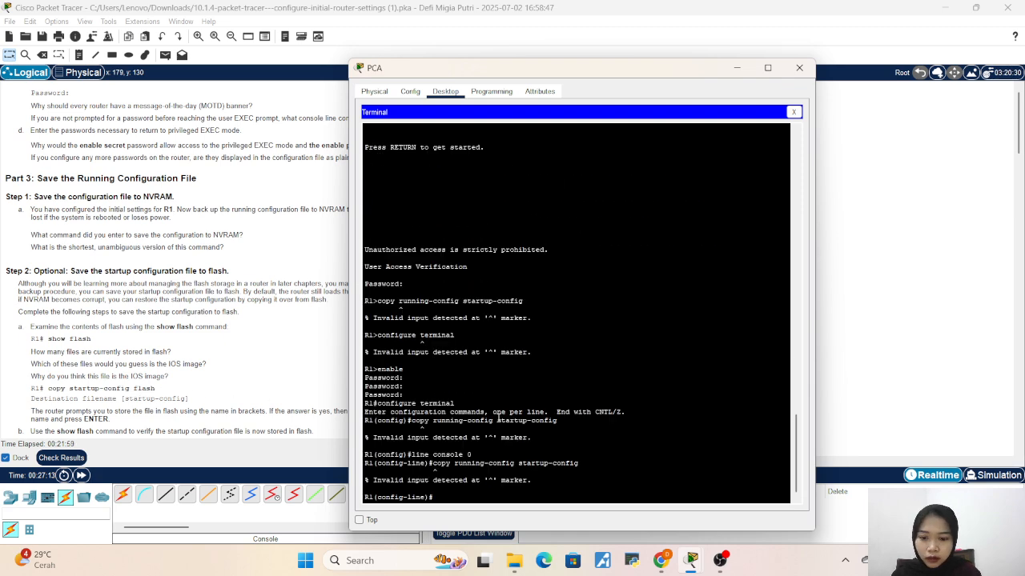
pyautogui.write('ex')
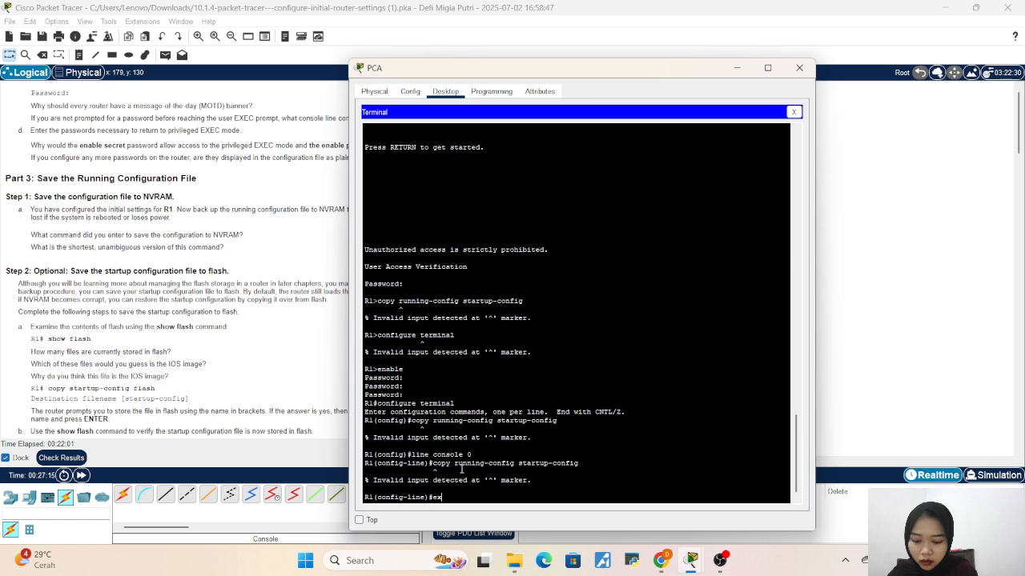
pyautogui.write('it')
pyautogui.press('Return')
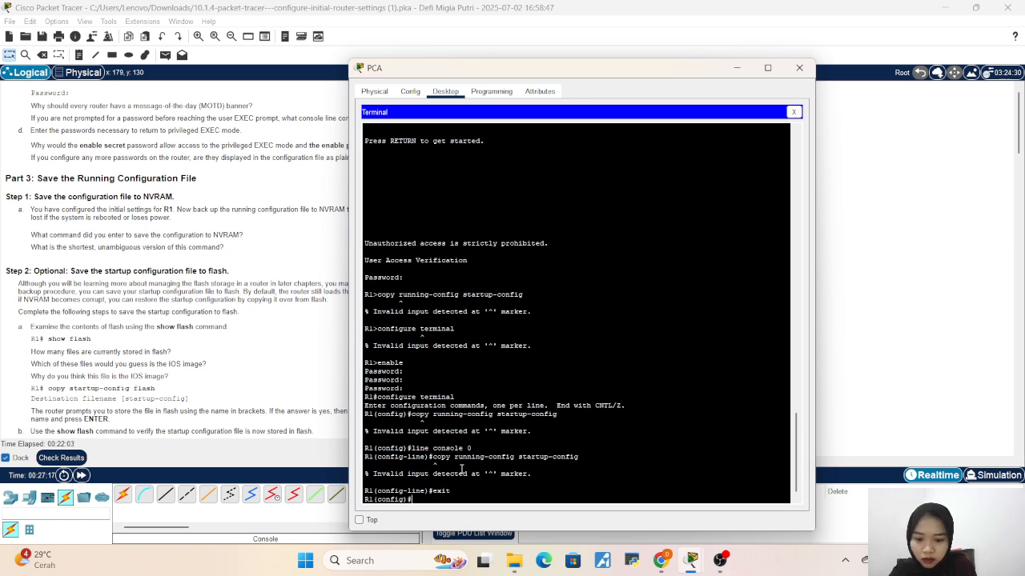
pyautogui.write('exit')
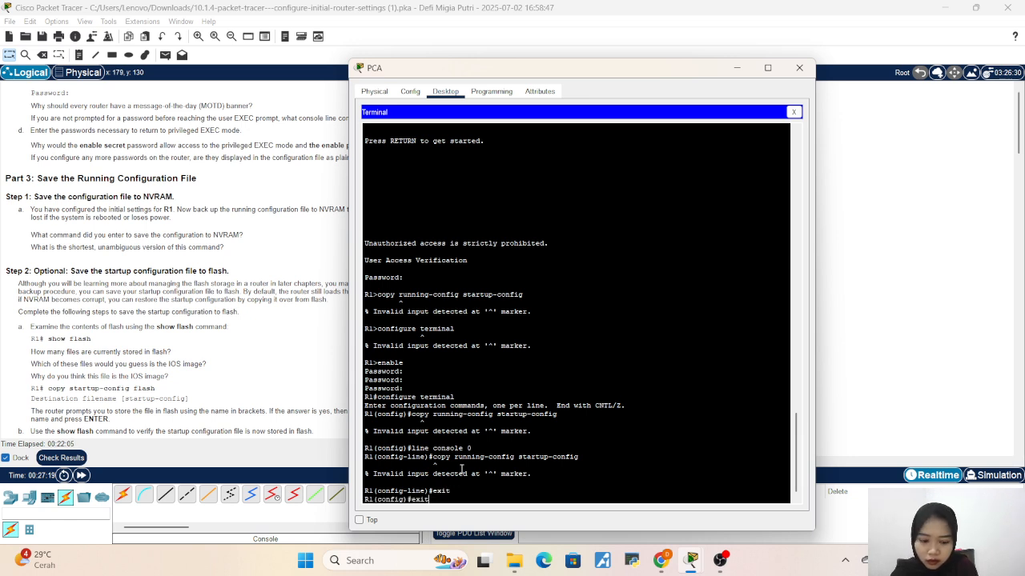
pyautogui.press('Return')
pyautogui.press('Return')
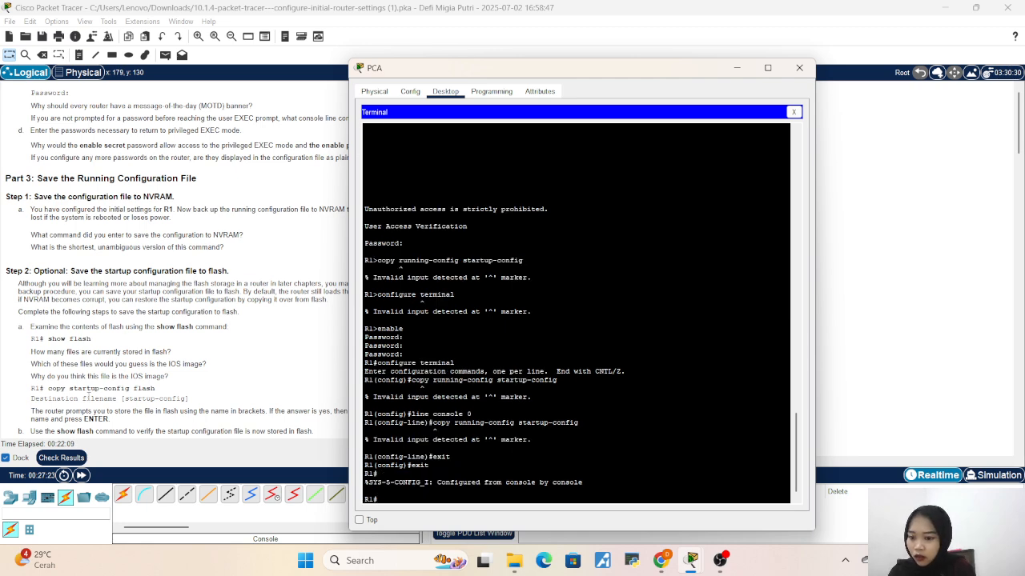
# Step: Copy startup-config to flash under the default name, saving 1240 bytes
pyautogui.write('co')
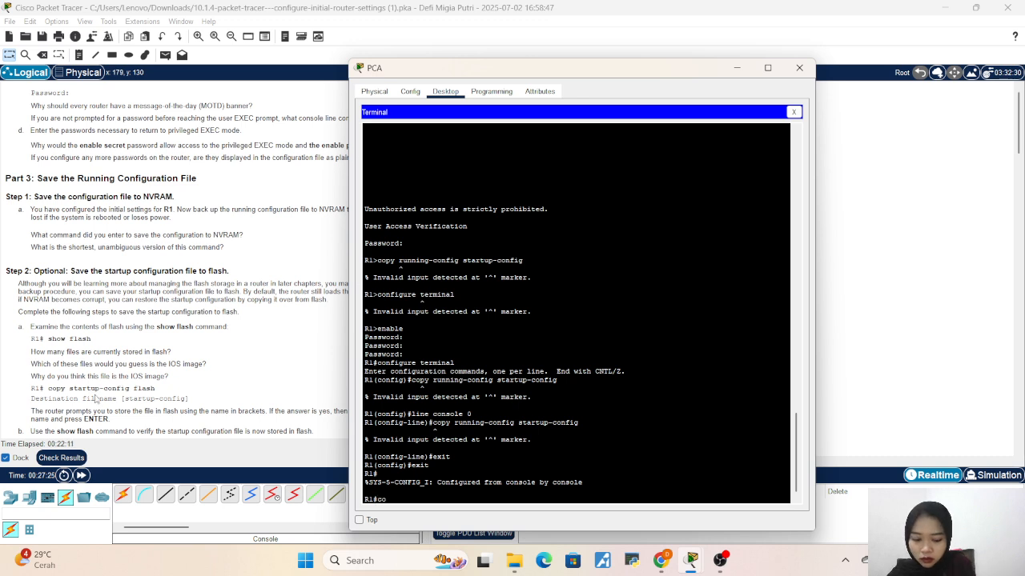
pyautogui.write('py st')
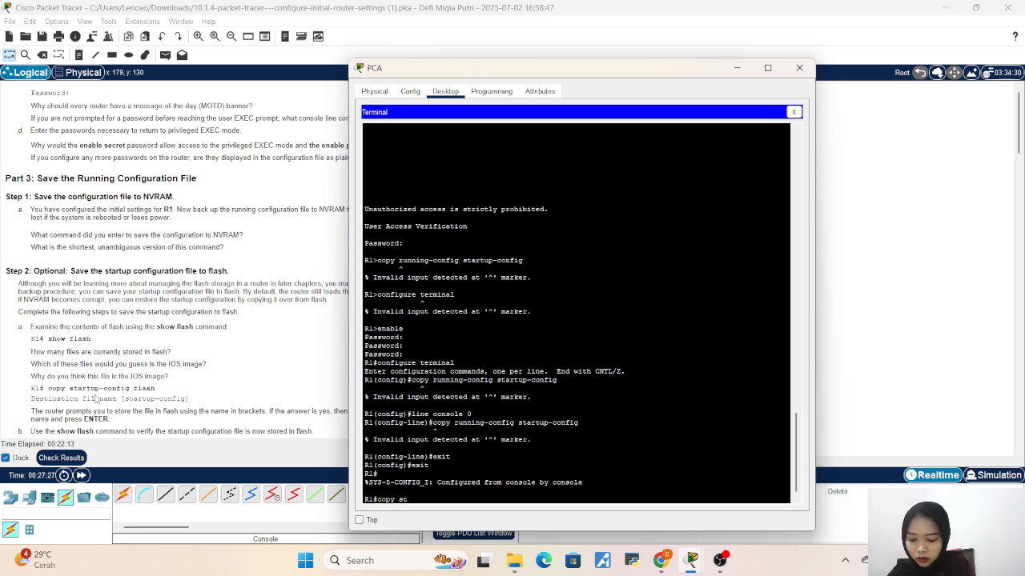
pyautogui.write('artup-')
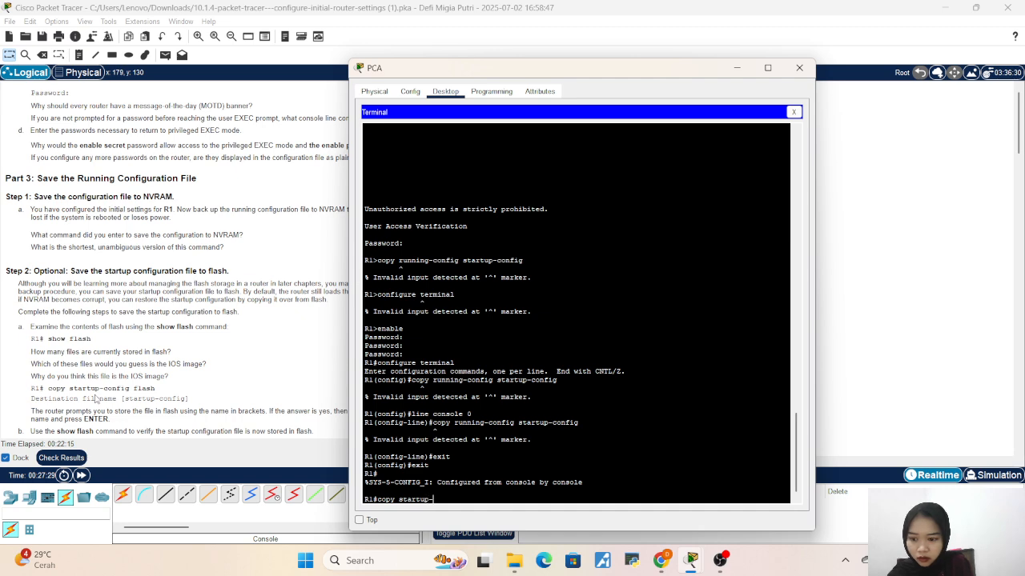
pyautogui.write('config flash')
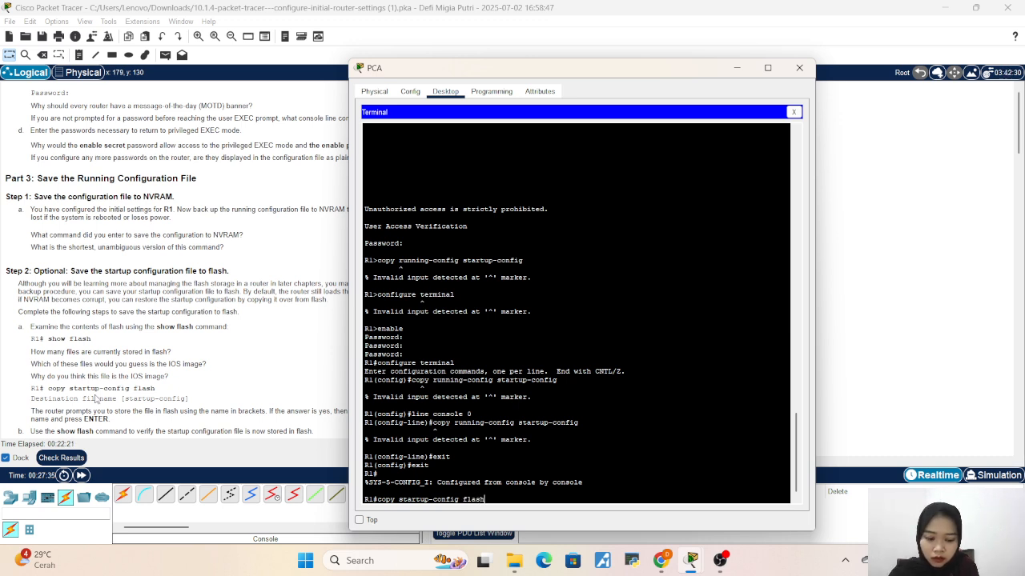
pyautogui.press('Return')
pyautogui.press('Return')
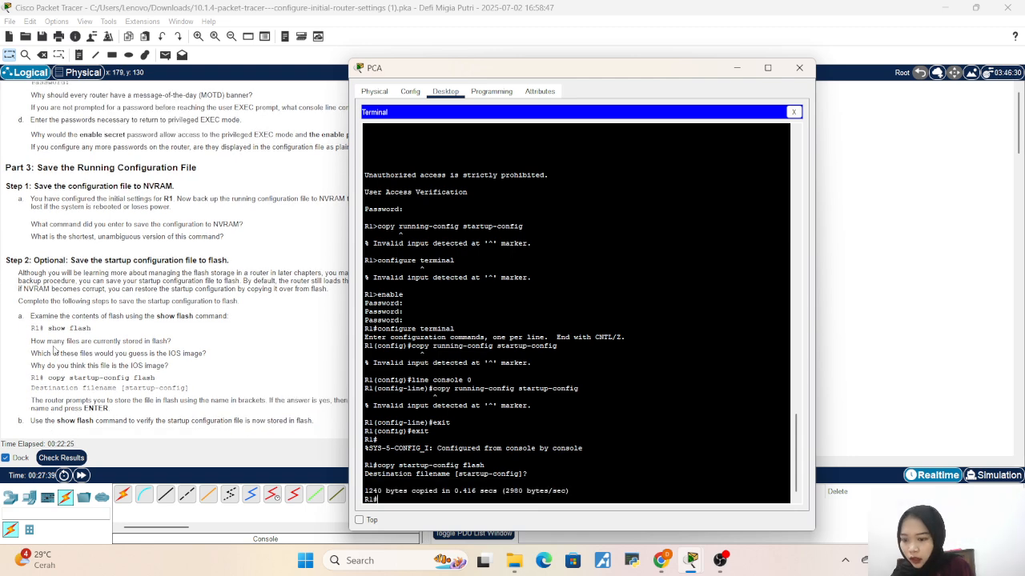
pyautogui.scroll(-1, 56, 352)
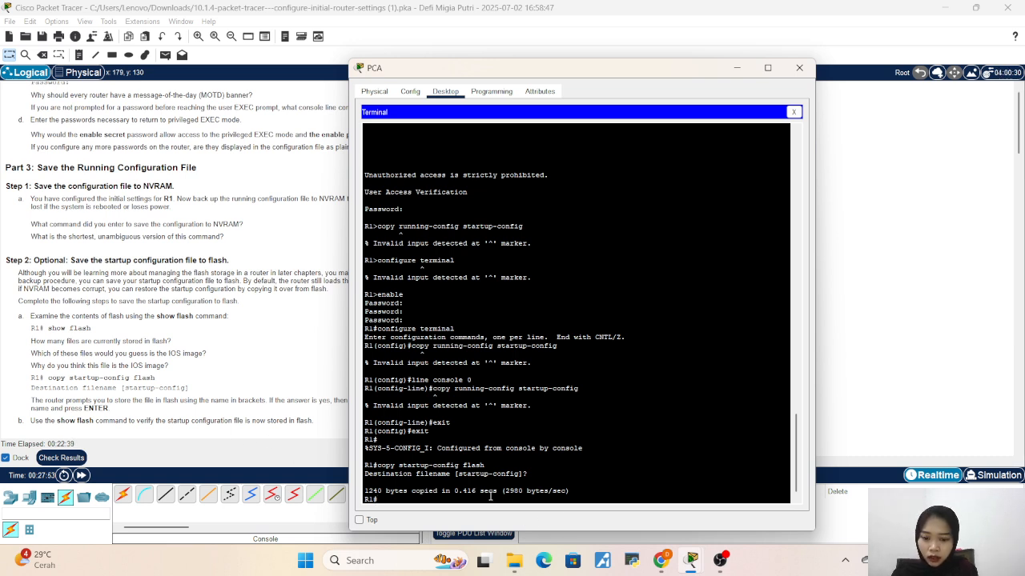
pyautogui.write('show ')
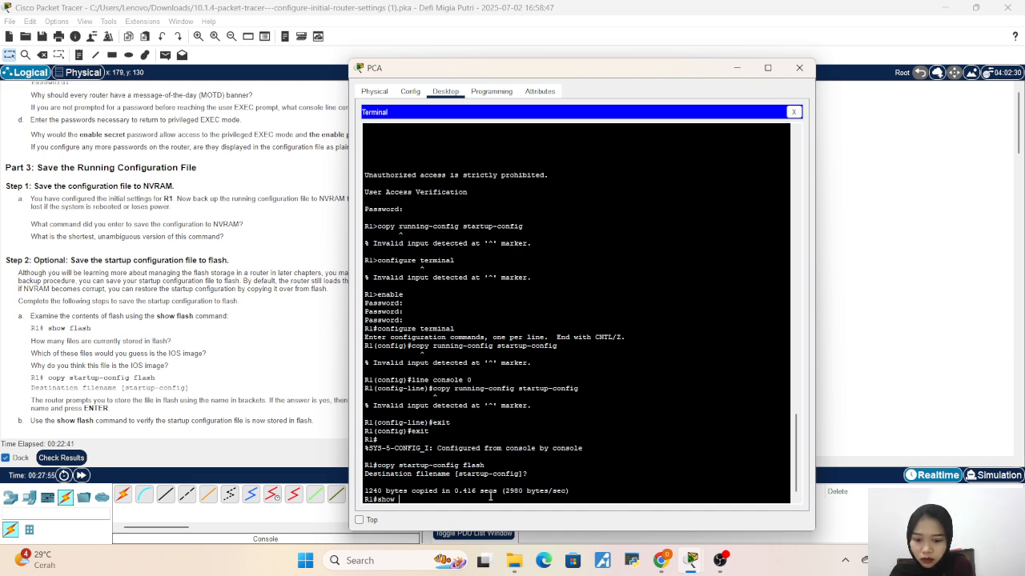
pyautogui.write('fla')
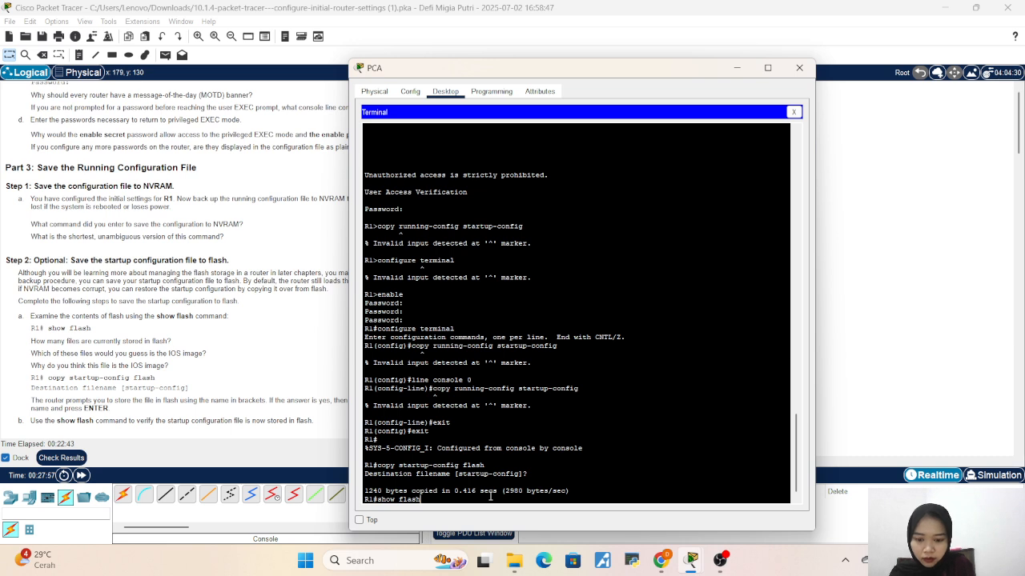
pyautogui.write('sh')
# Step: List flash to confirm the 1240-byte startup-config file, then move the PCA window right
pyautogui.press('Return')
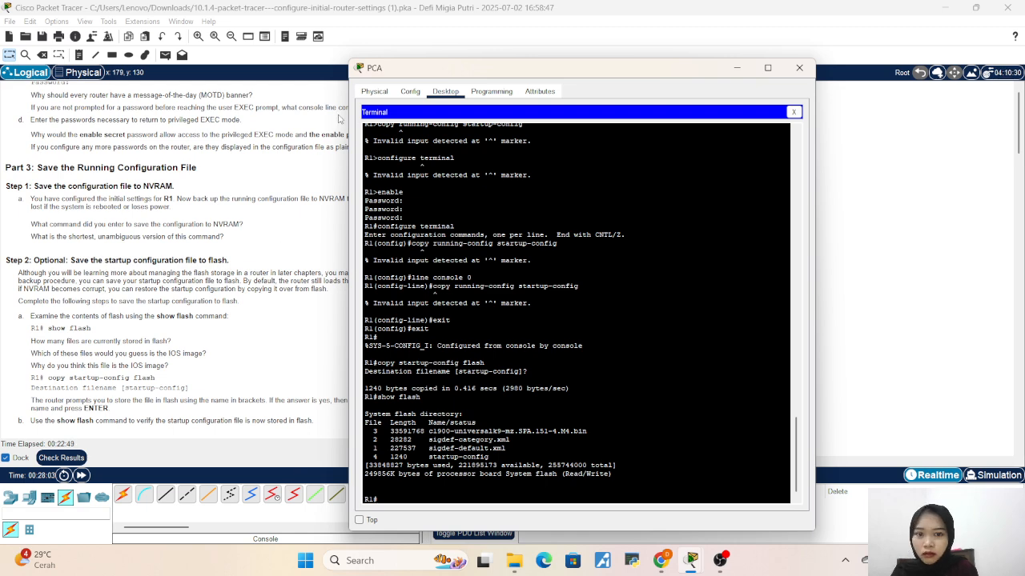
pyautogui.moveTo(467, 68); pyautogui.dragTo(613, 56)
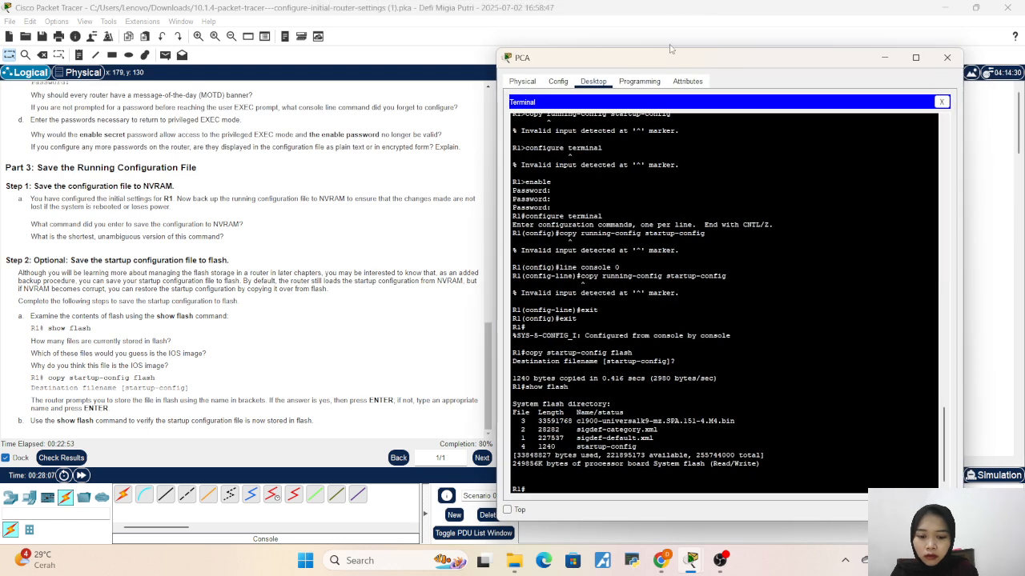
# Step: Review the assessment items: score 64/80, with Enable Password and Enable Secret marked incorrect
pyautogui.click(885, 57)
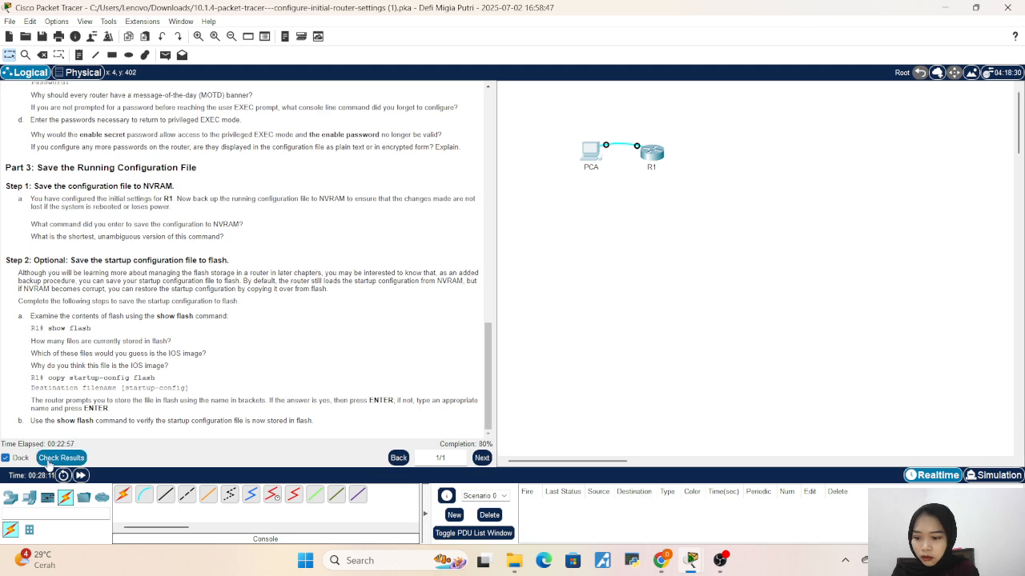
pyautogui.click(49, 460)
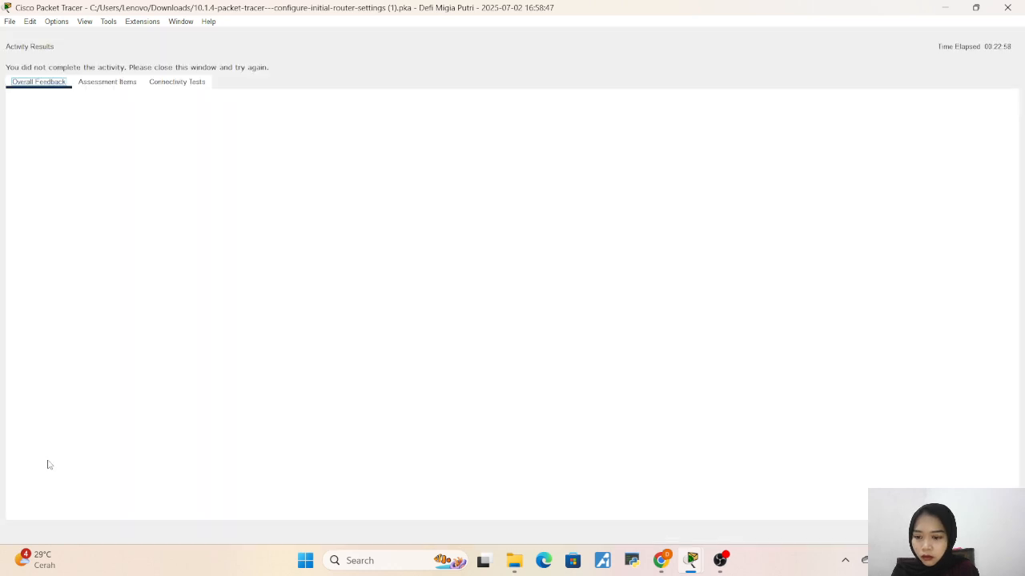
pyautogui.click(114, 89)
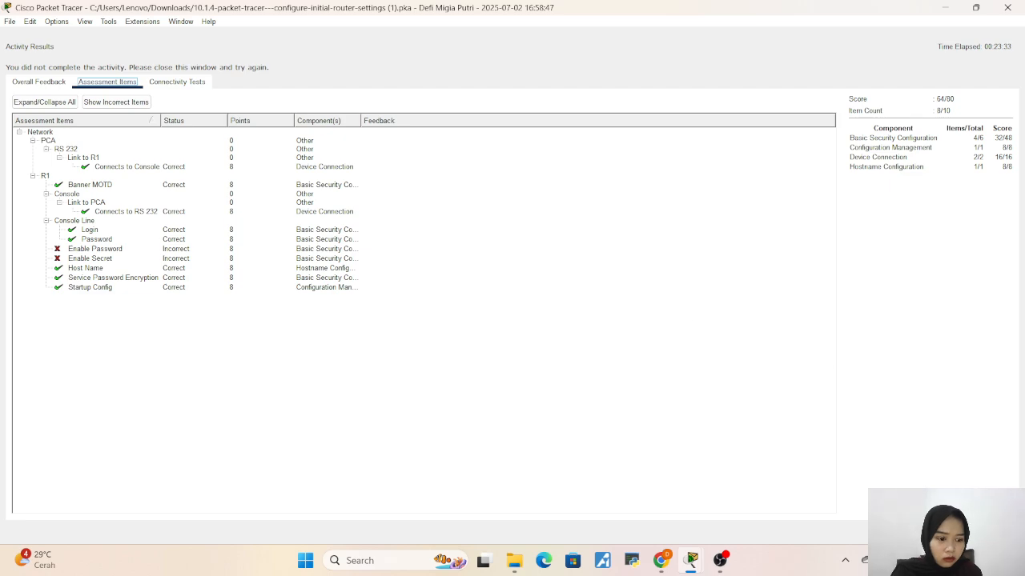
pyautogui.click(983, 531)
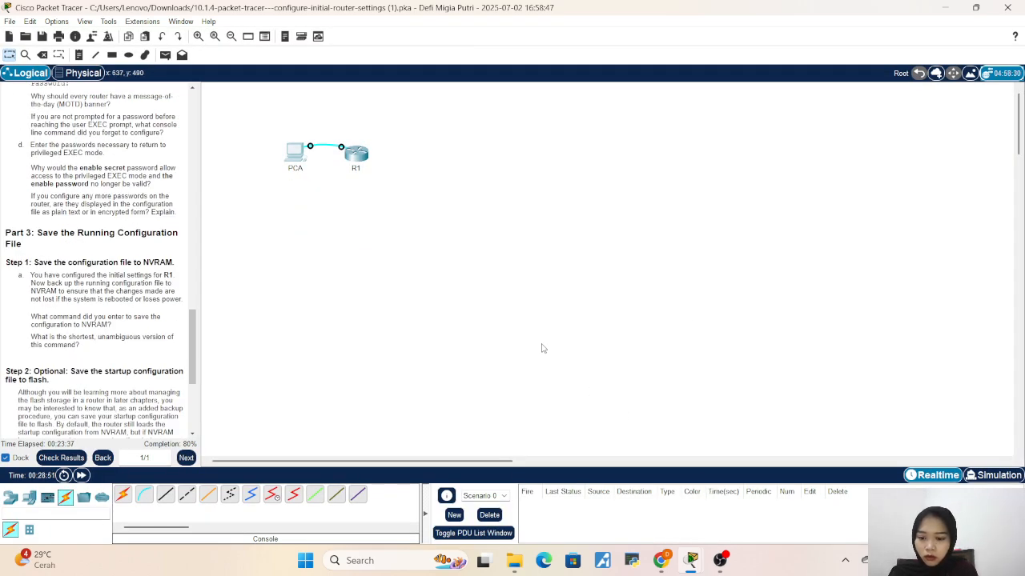
# Step: Try R1's configuration twice, find its interface locked, and return to PCA's terminal
pyautogui.moveTo(363, 160)
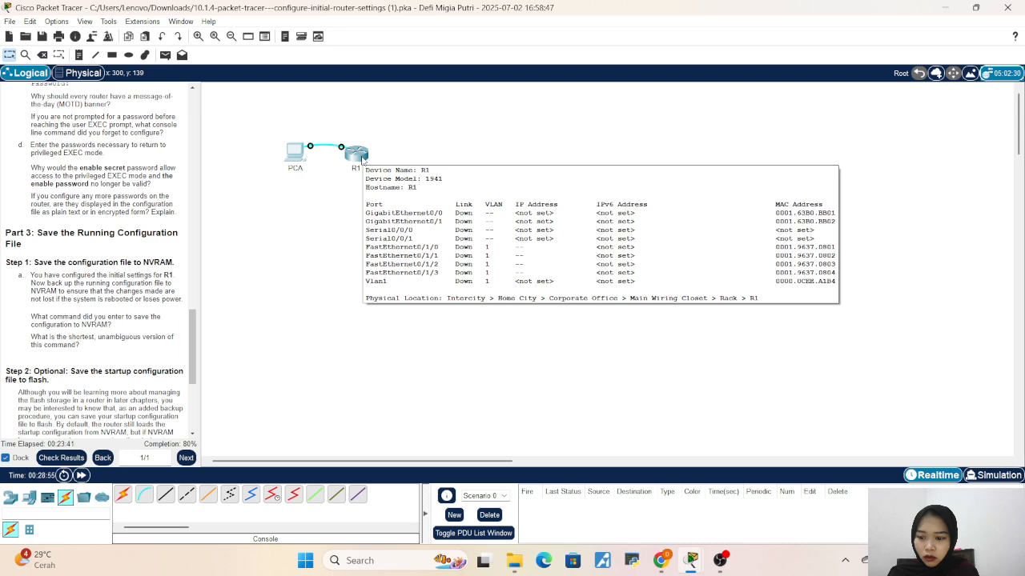
pyautogui.click(295, 156)
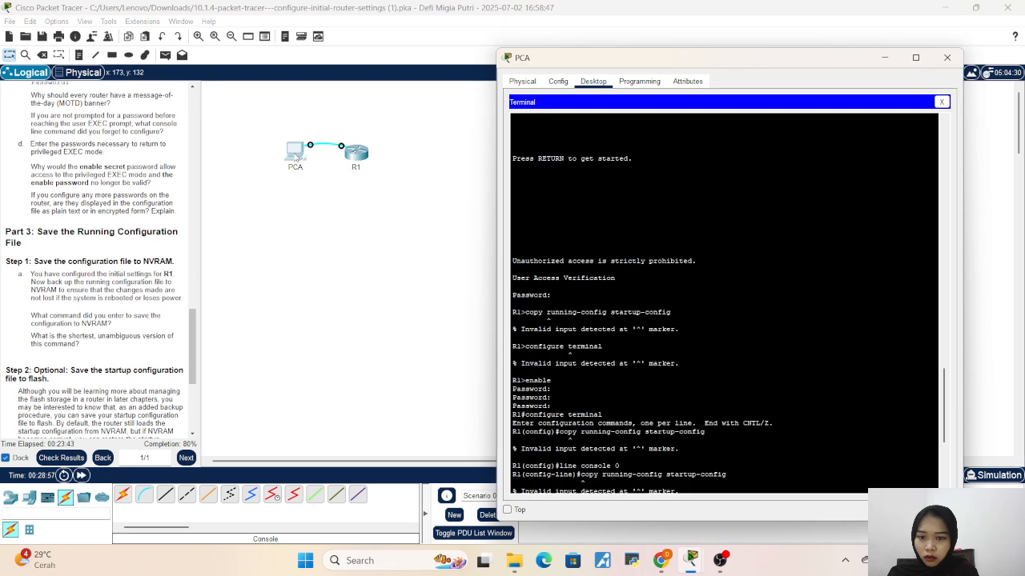
pyautogui.click(363, 158)
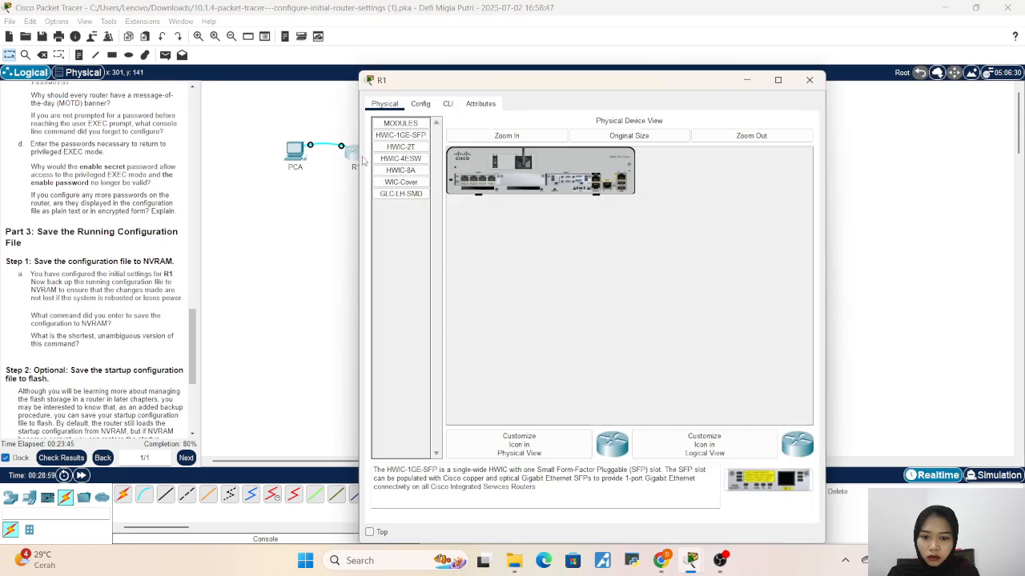
pyautogui.click(449, 109)
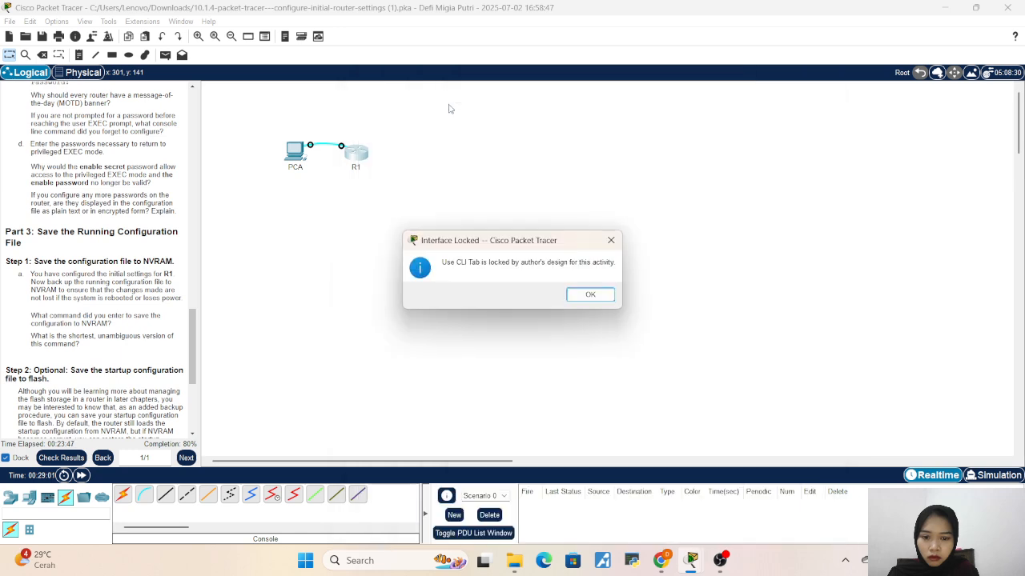
pyautogui.click(610, 241)
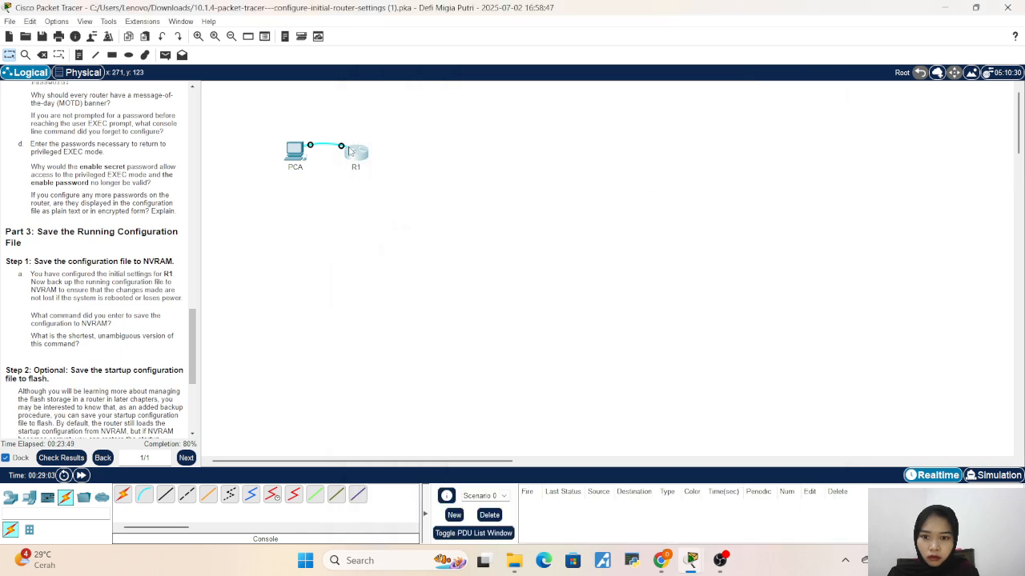
pyautogui.click(358, 156)
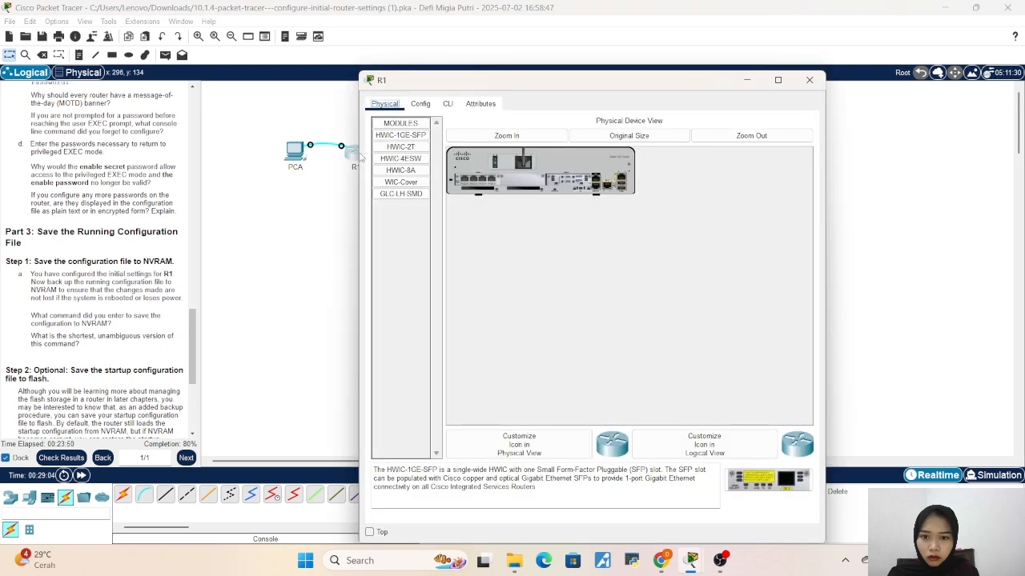
pyautogui.click(413, 103)
pyautogui.click(617, 243)
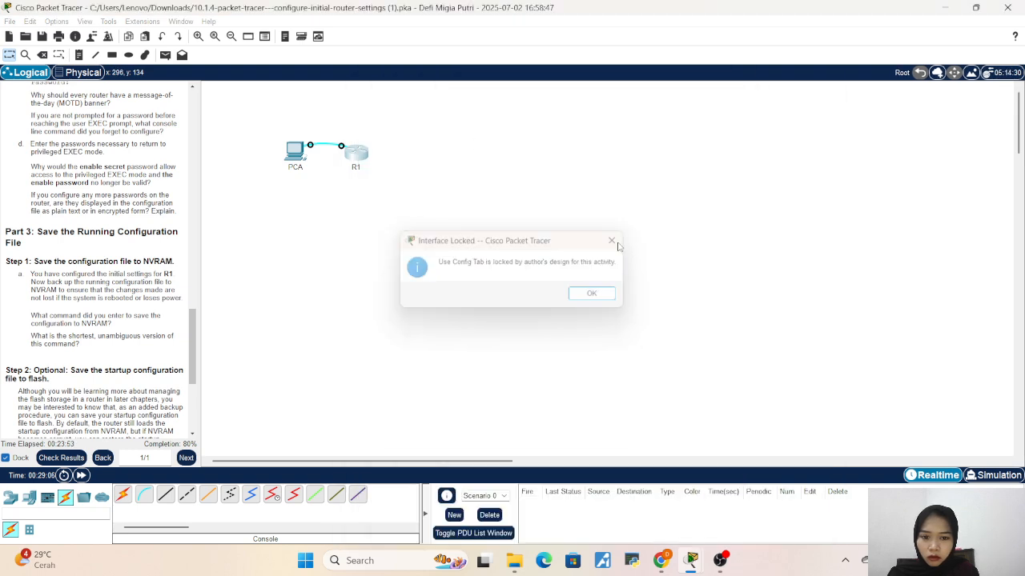
pyautogui.click(298, 151)
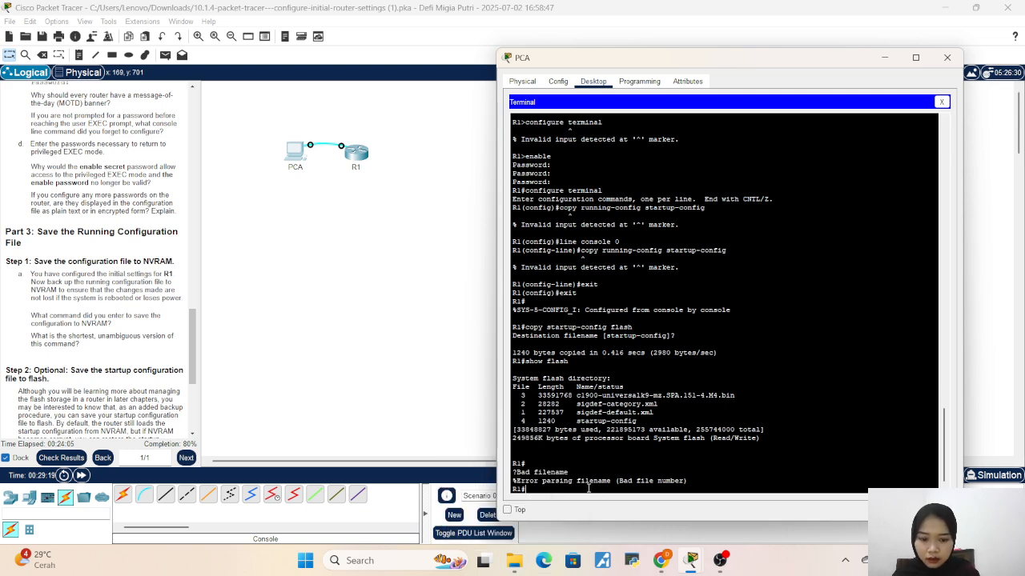
# Step: Enter global configuration mode on R1 and set its enable password
pyautogui.write('config')
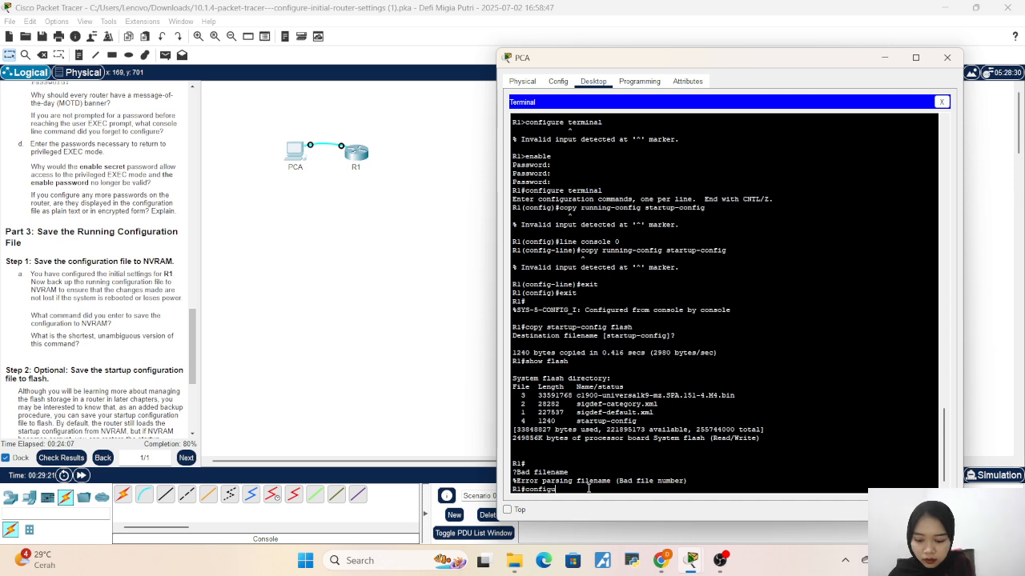
pyautogui.write('ure terminal')
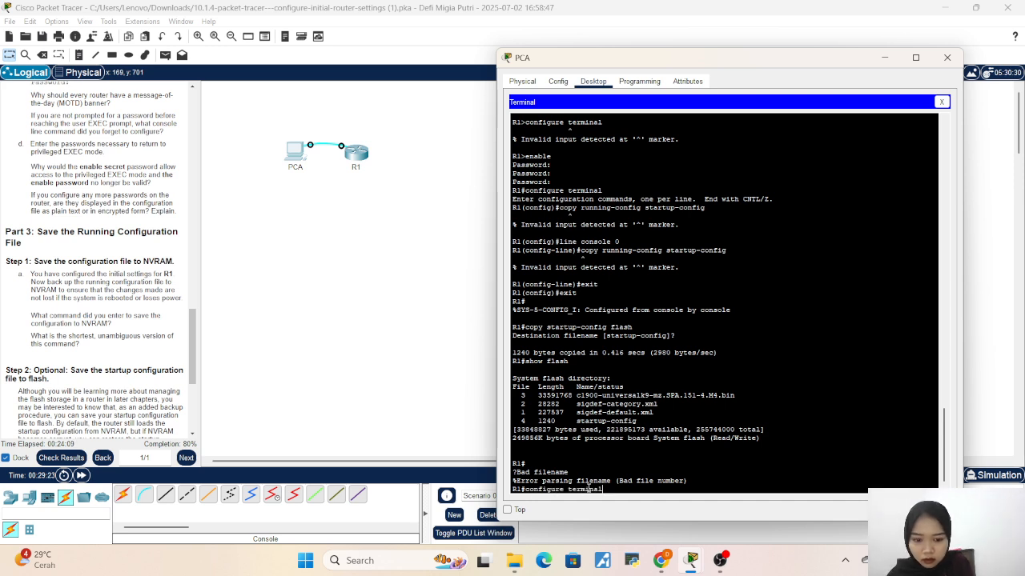
pyautogui.press('Return')
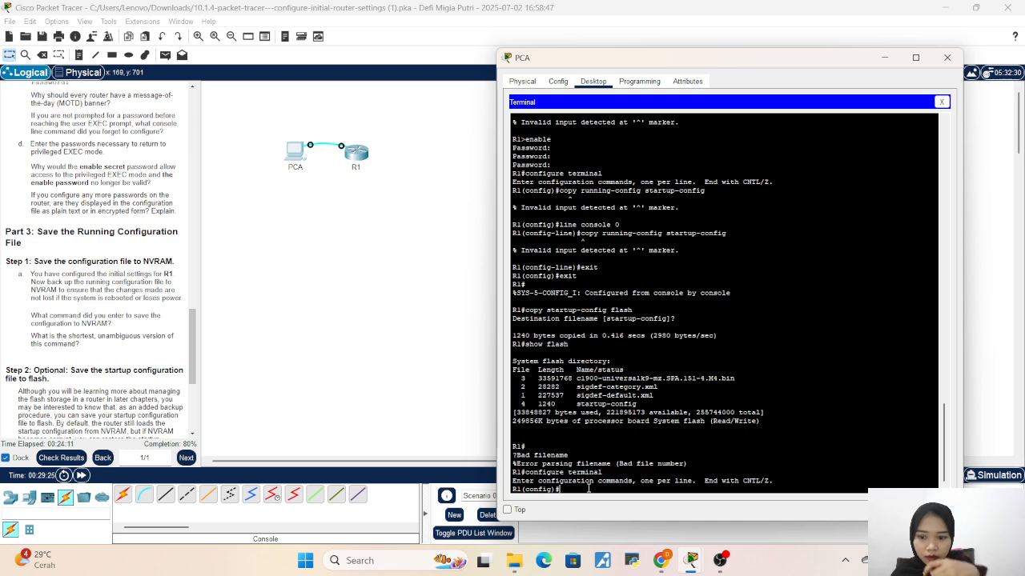
pyautogui.write('e')
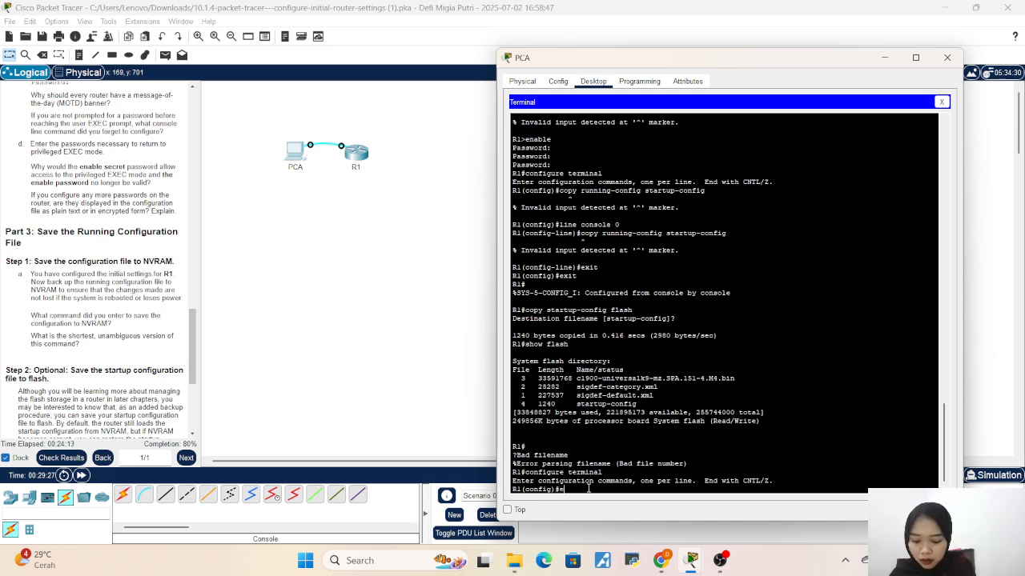
pyautogui.write('nable password')
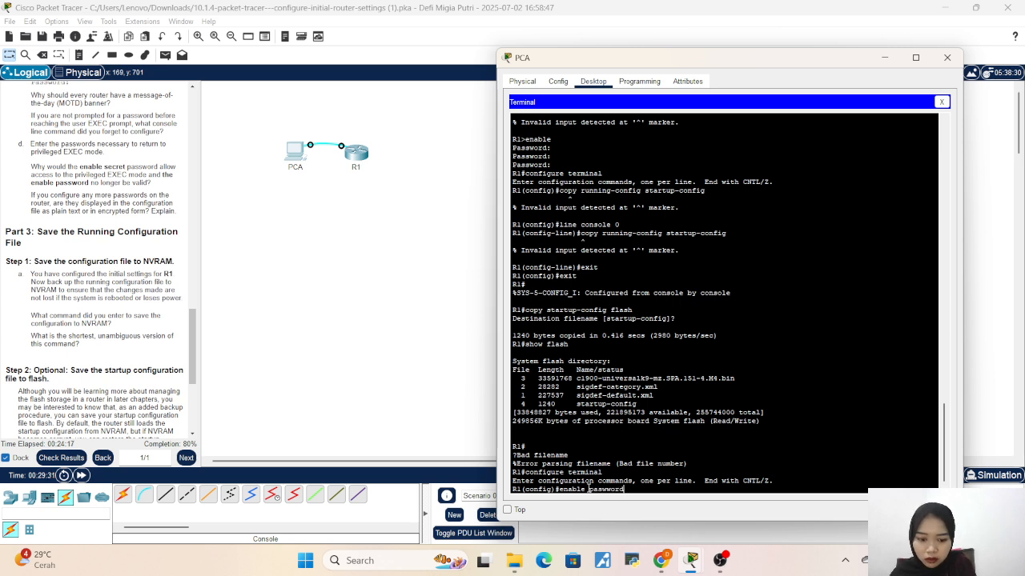
pyautogui.press('BackSpace')
pyautogui.press('BackSpace')
pyautogui.press('BackSpace')
pyautogui.press('BackSpace')
pyautogui.write('s')
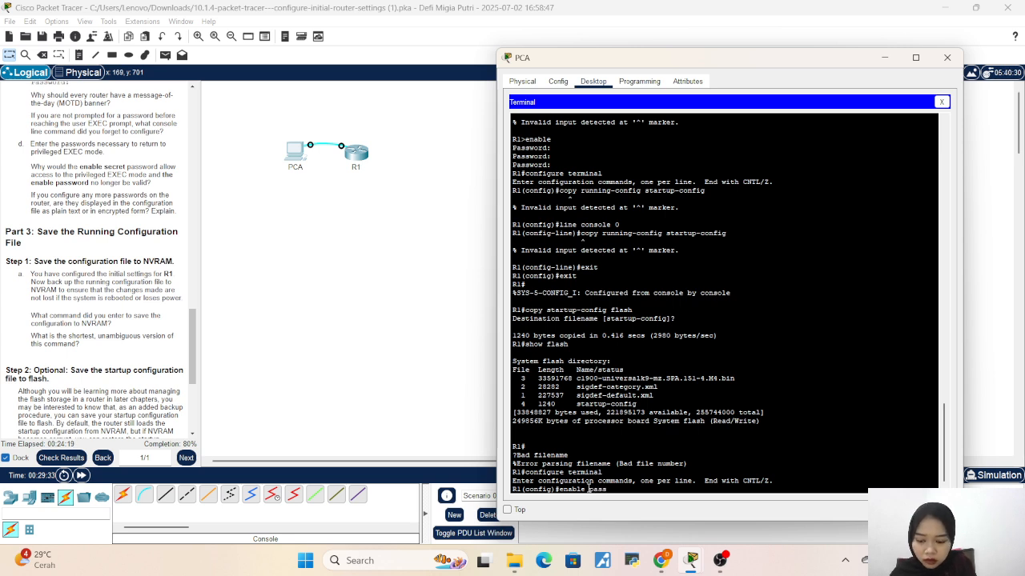
pyautogui.write('word c')
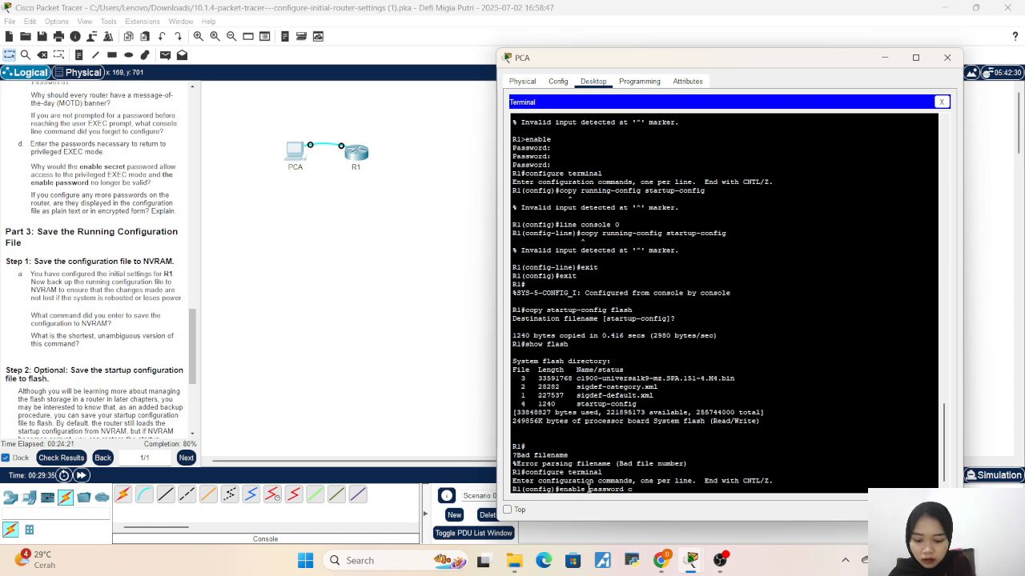
pyautogui.write('isco')
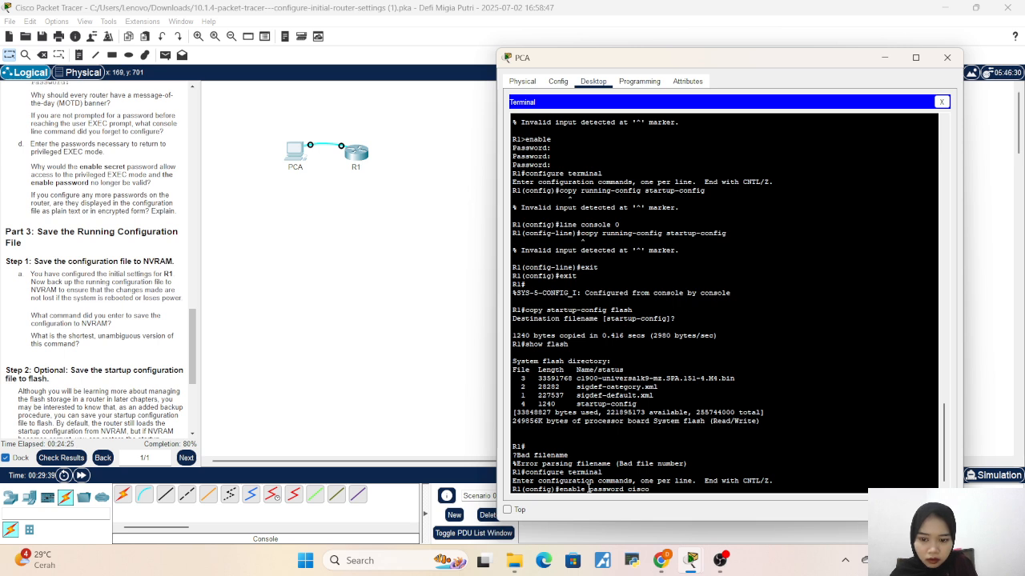
pyautogui.press('Return')
# Step: Set R1's enable secret, exit configuration mode, and bring the workspace forward
pyautogui.write('en')
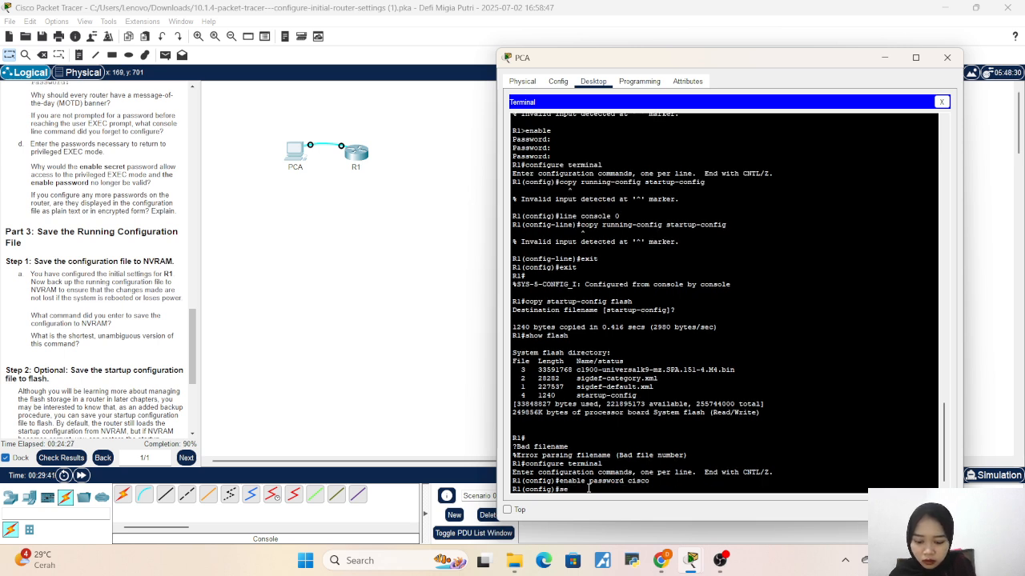
pyautogui.write('able secr')
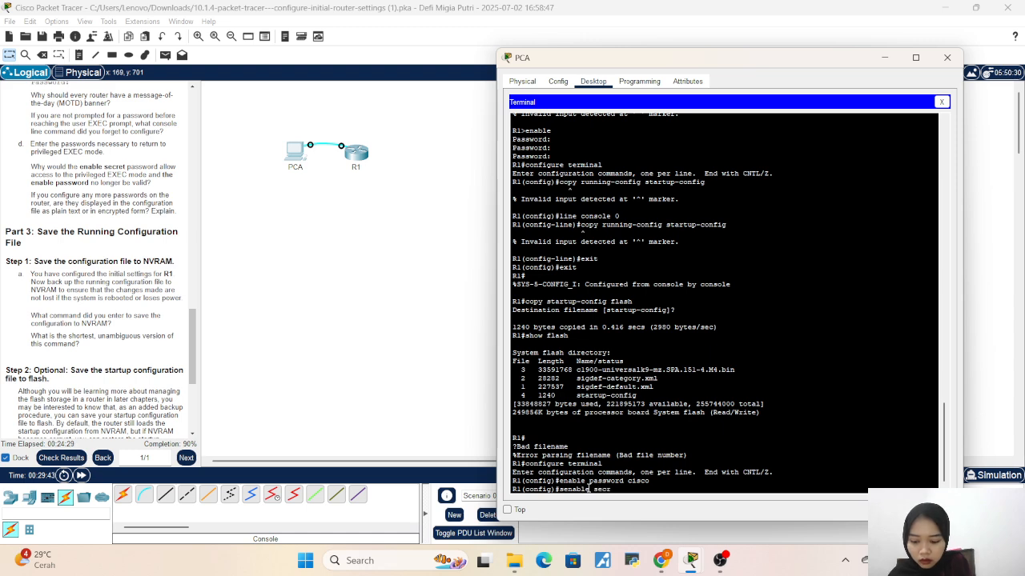
pyautogui.write('et it')
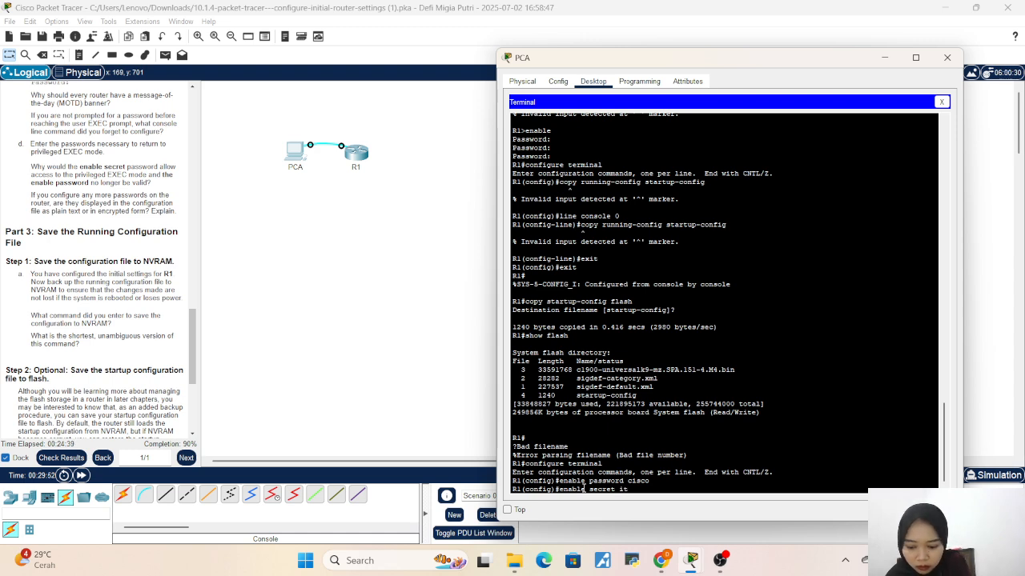
pyautogui.write('sasecret')
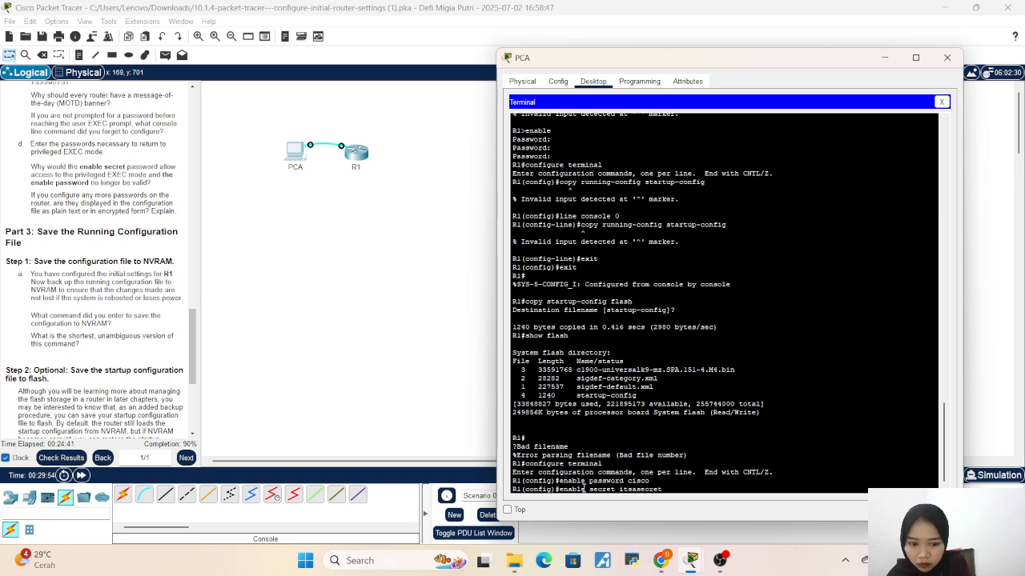
pyautogui.press('Return')
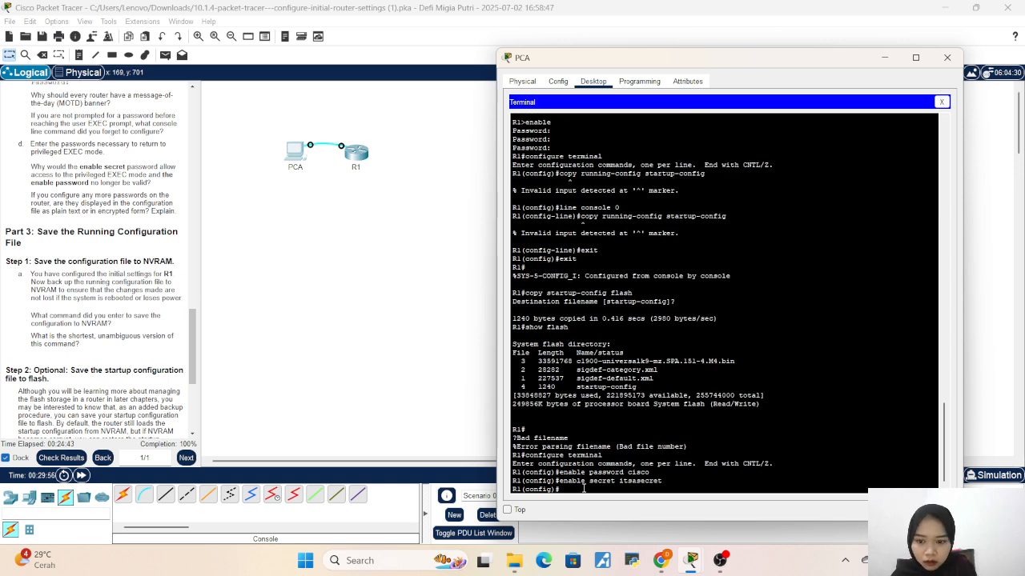
pyautogui.write('e')
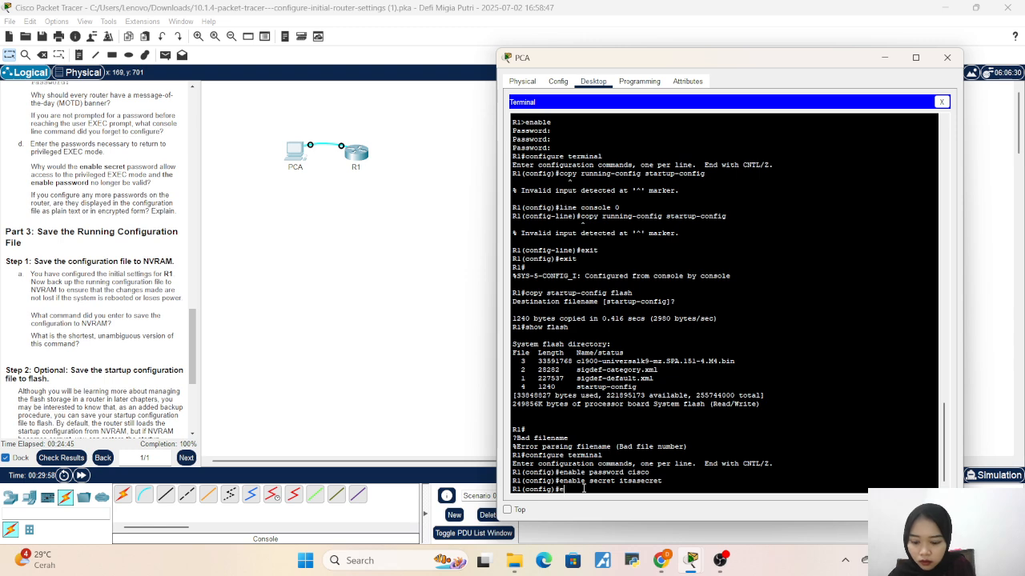
pyautogui.write('xit')
pyautogui.press('Return')
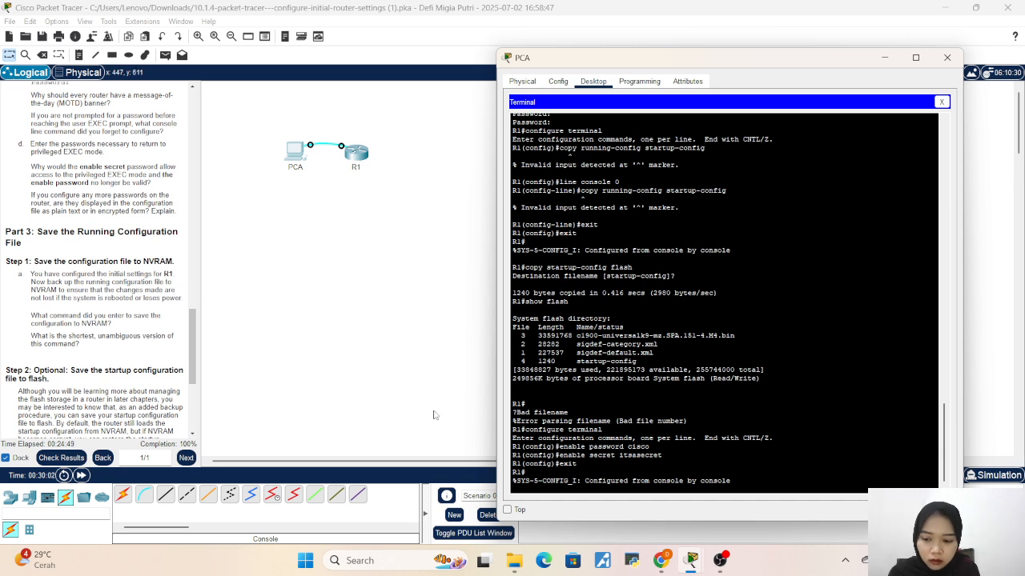
pyautogui.moveTo(360, 409); pyautogui.dragTo(128, 437)
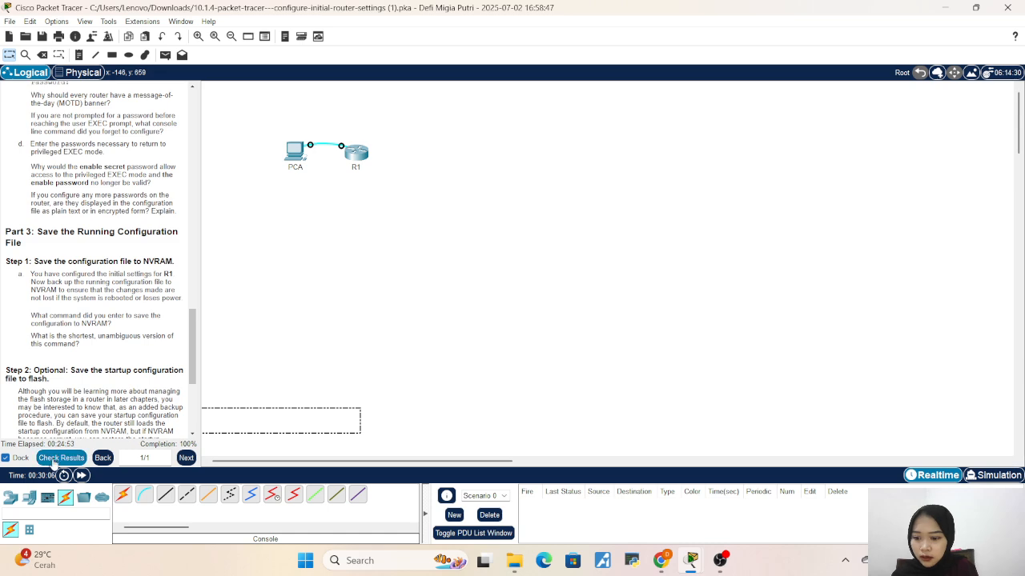
pyautogui.click(56, 460)
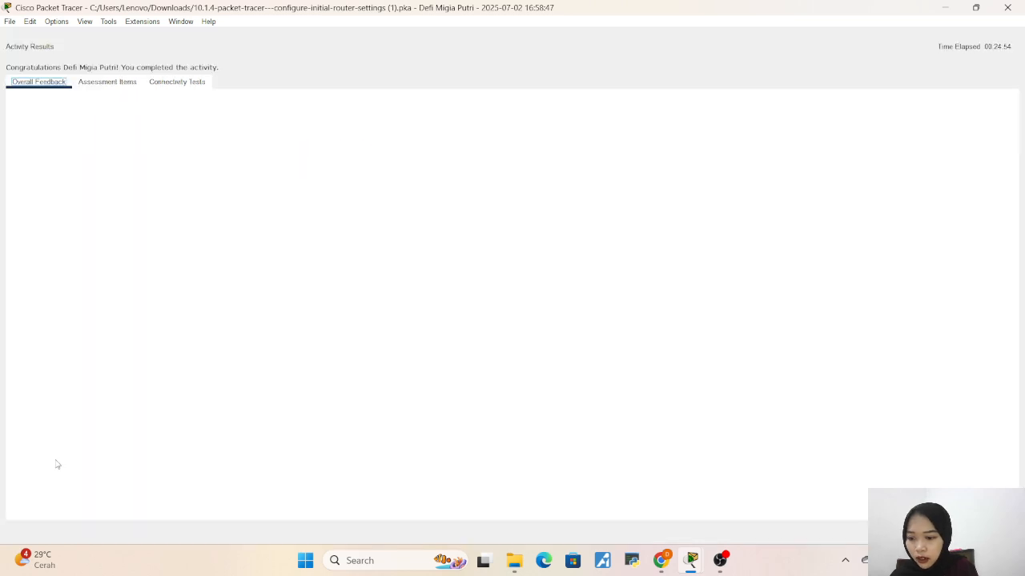
pyautogui.click(119, 83)
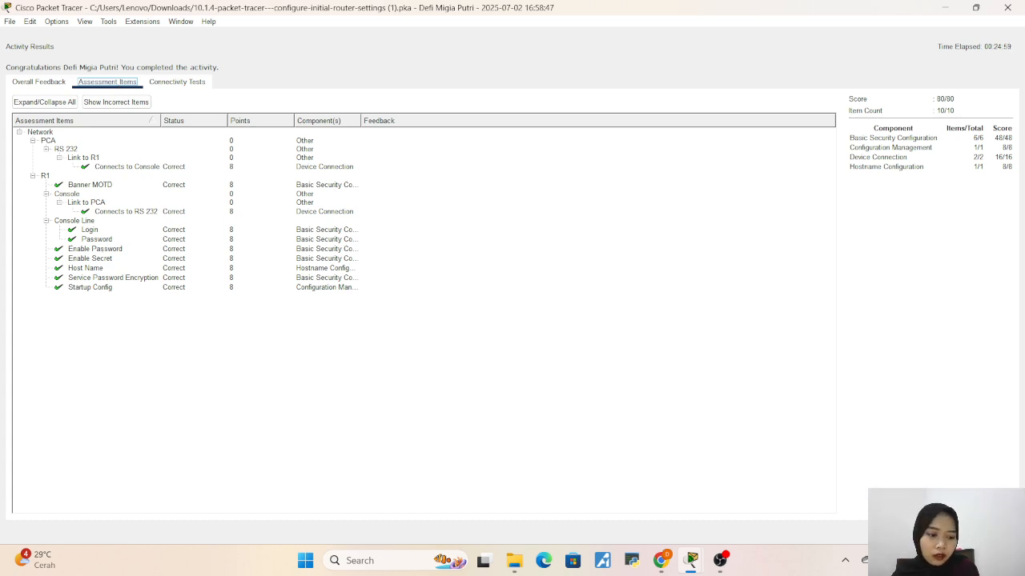
pyautogui.click(982, 532)
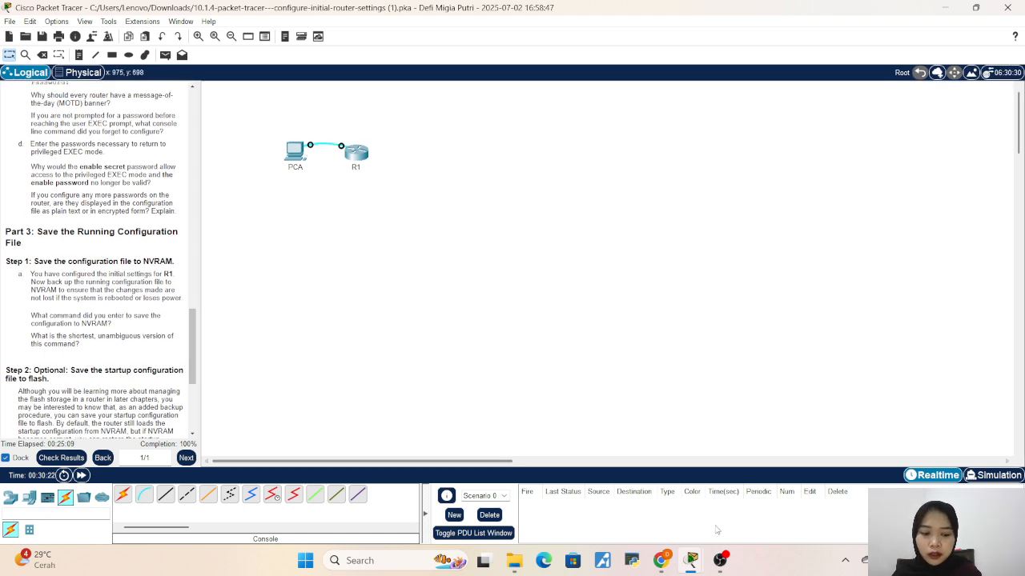
# Step: Bring OBS Studio to the front and choose Stop Recording
pyautogui.moveTo(718, 566)
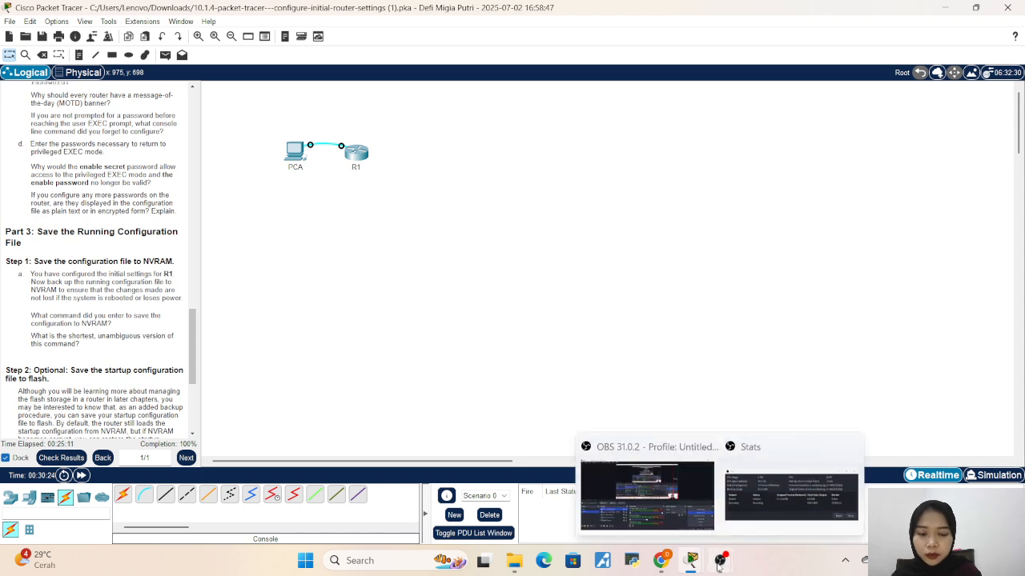
pyautogui.click(701, 526)
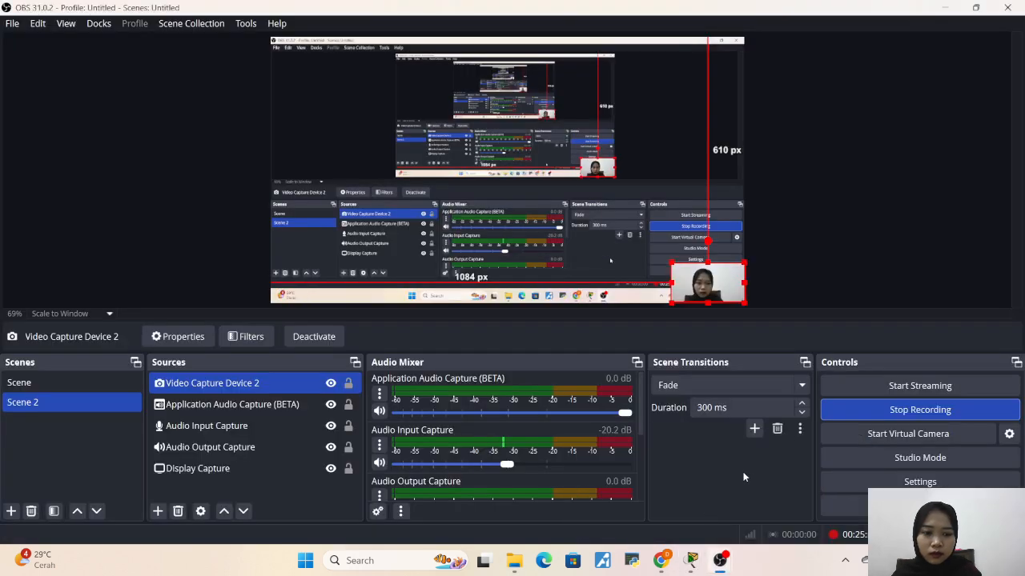
pyautogui.click(872, 413)
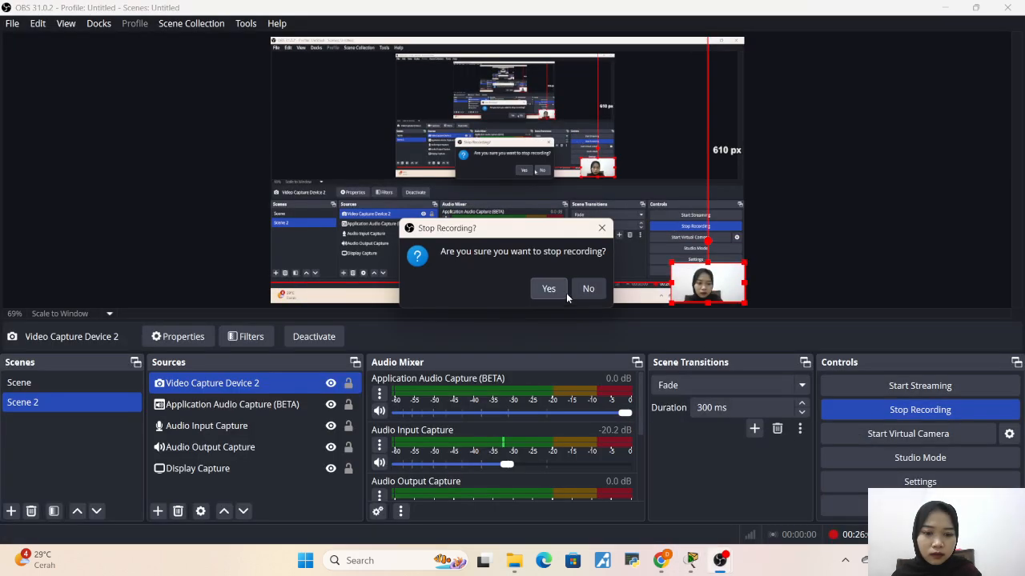